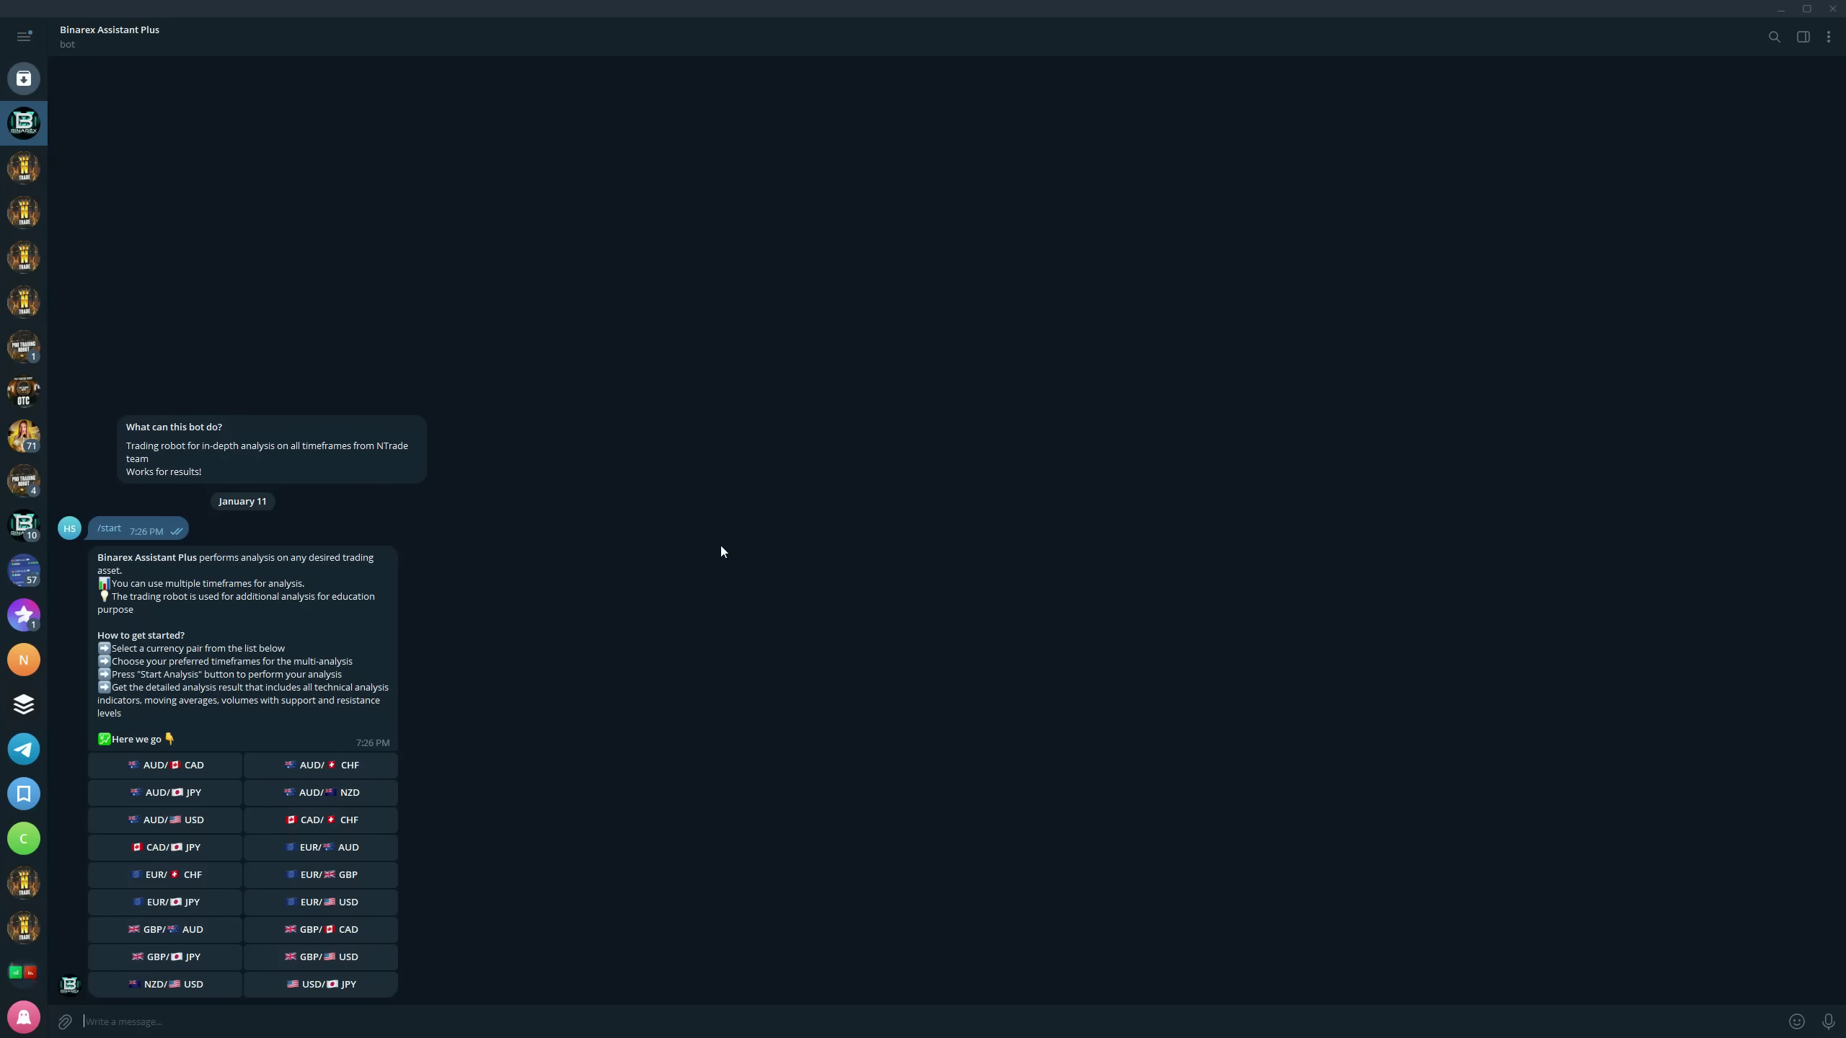
Try GBP/USD at 5 minutes in the bot, then open the NTrade FREE SIGNALS channel
{"action": "left_click", "coordinate": [345, 956]}
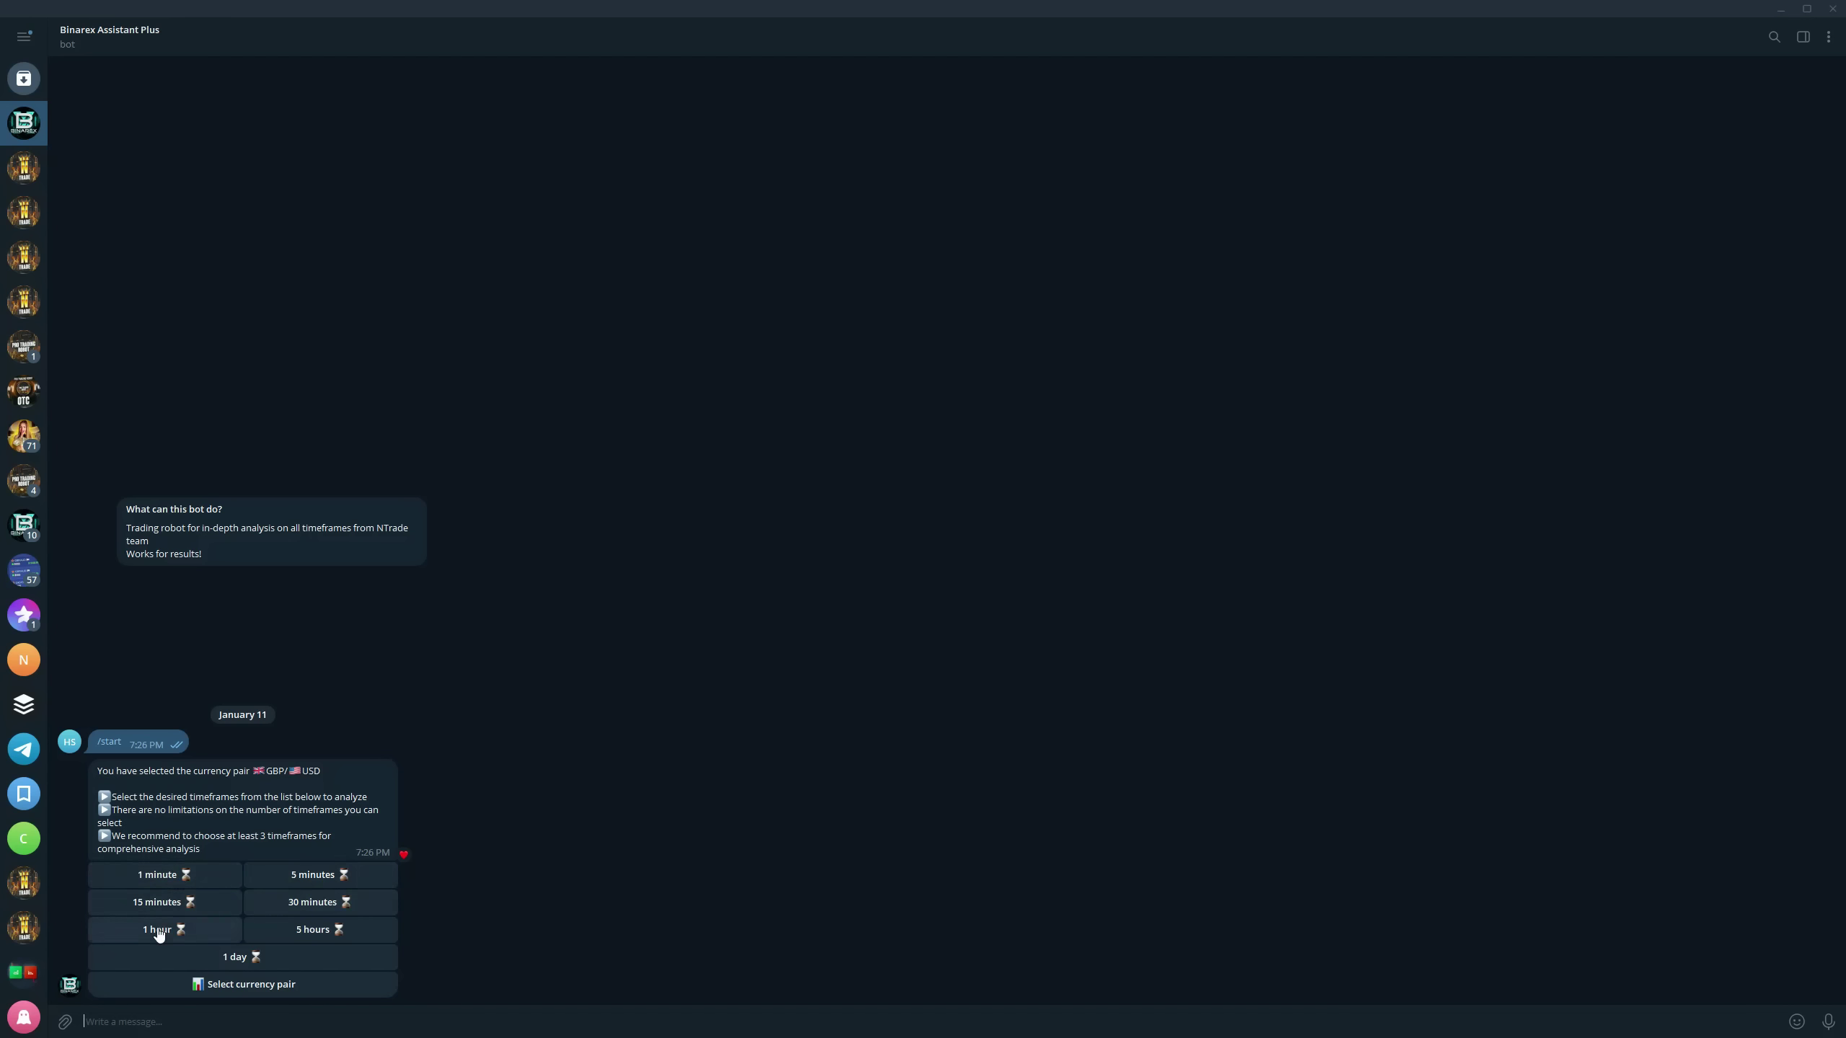
{"action": "left_click", "coordinate": [320, 876]}
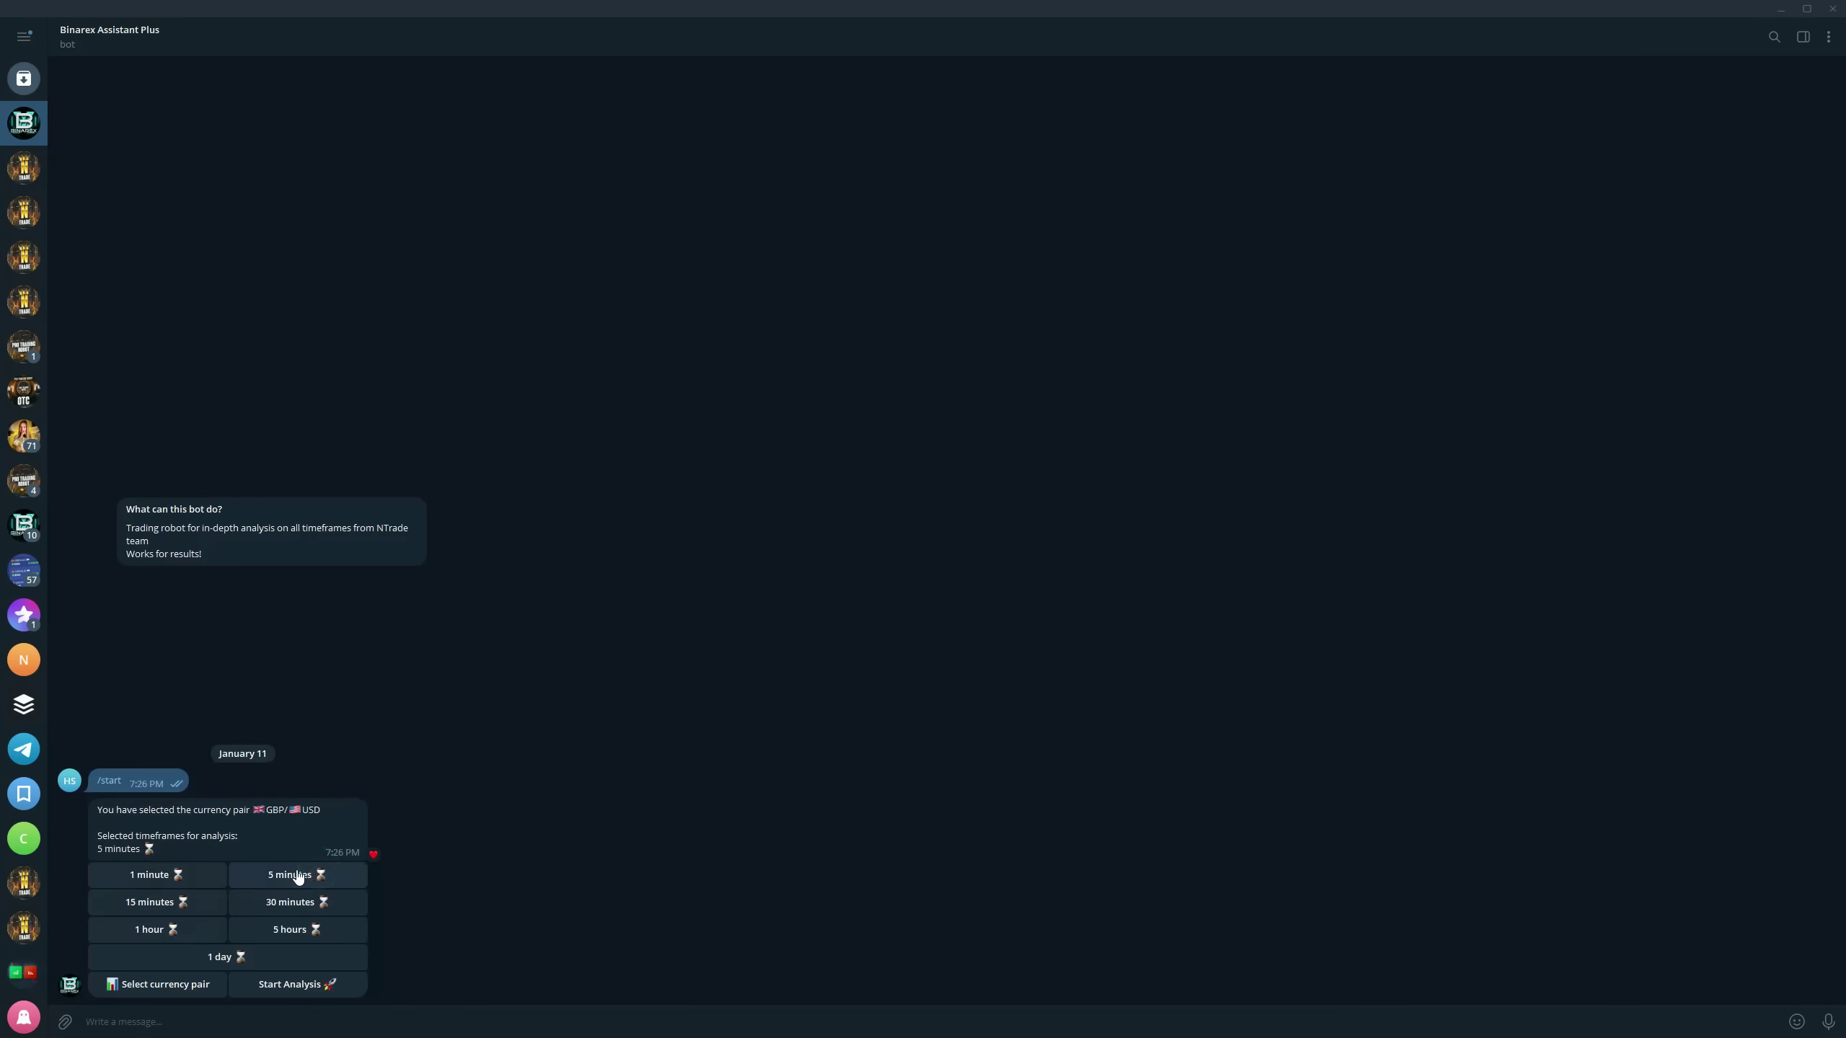
{"action": "left_click", "coordinate": [166, 984]}
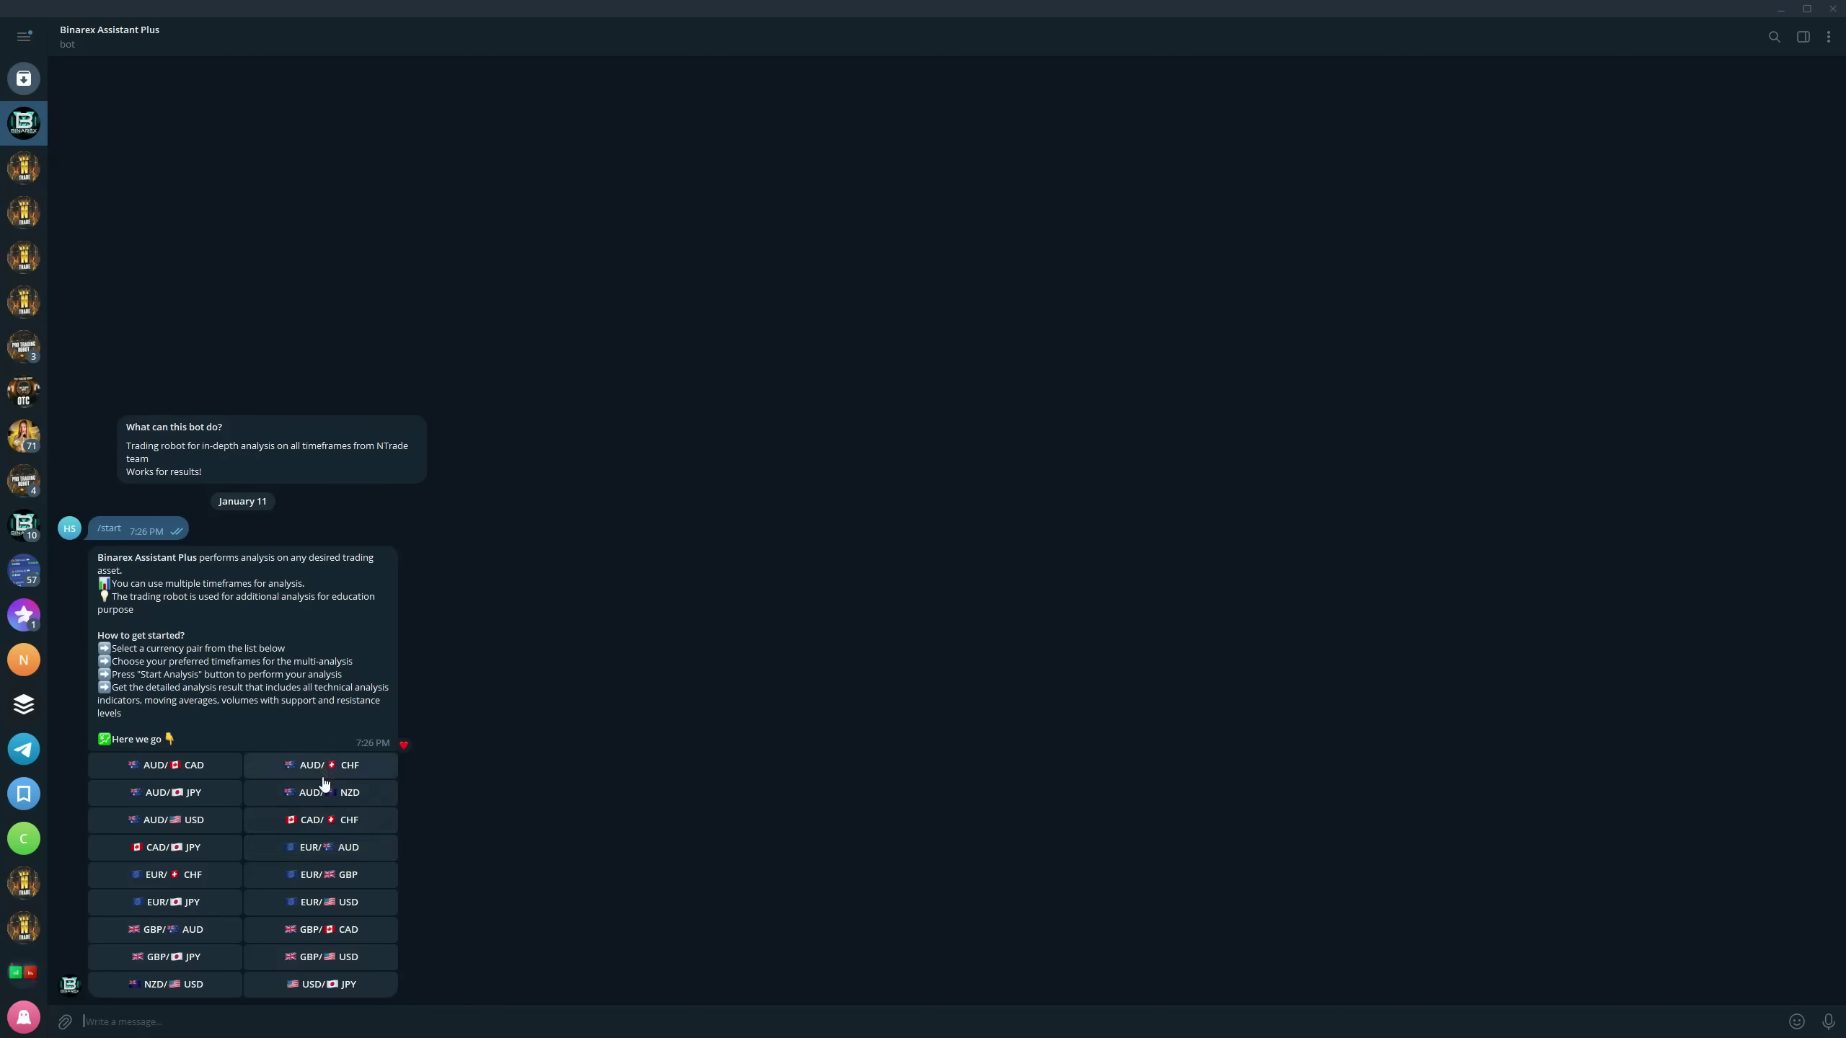
{"action": "left_click", "coordinate": [24, 212]}
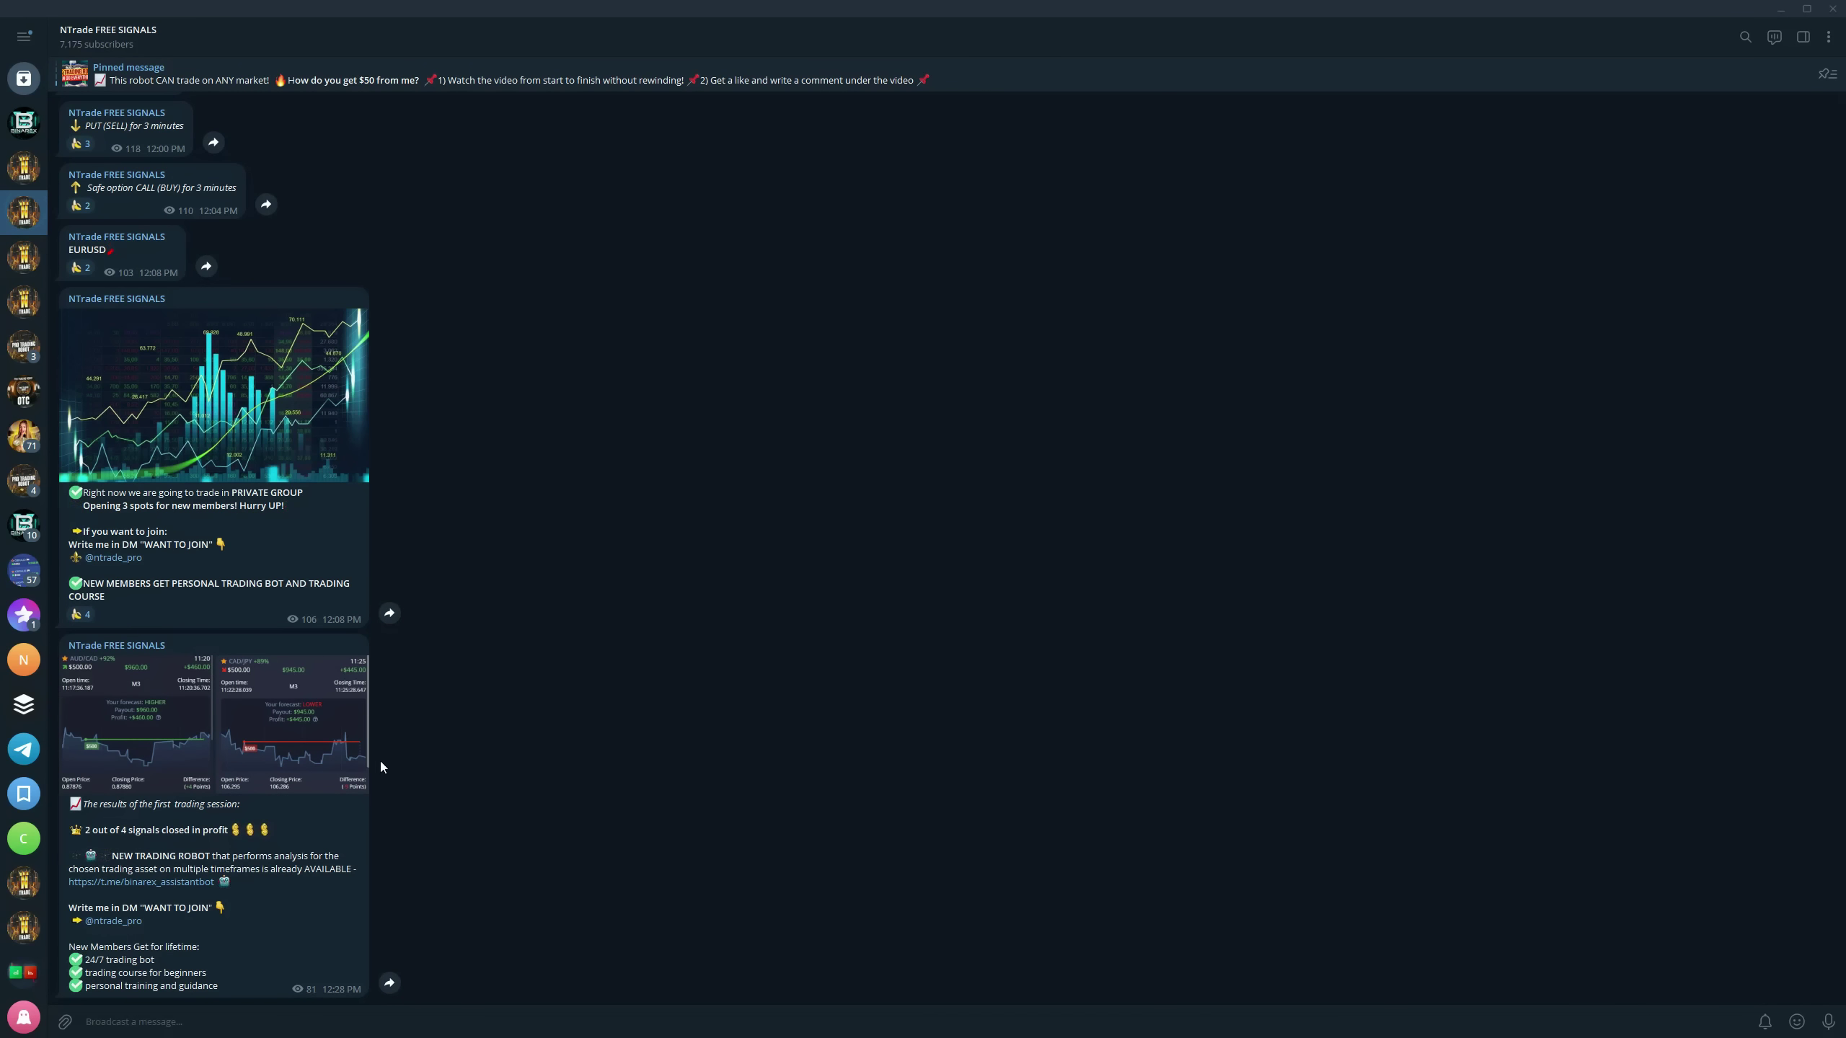
{"action": "scroll", "coordinate": [378, 757], "scroll_direction": "up", "scroll_amount": 6}
{"action": "scroll", "coordinate": [379, 757], "scroll_direction": "up", "scroll_amount": 4}
{"action": "scroll", "coordinate": [381, 770], "scroll_direction": "up", "scroll_amount": 5}
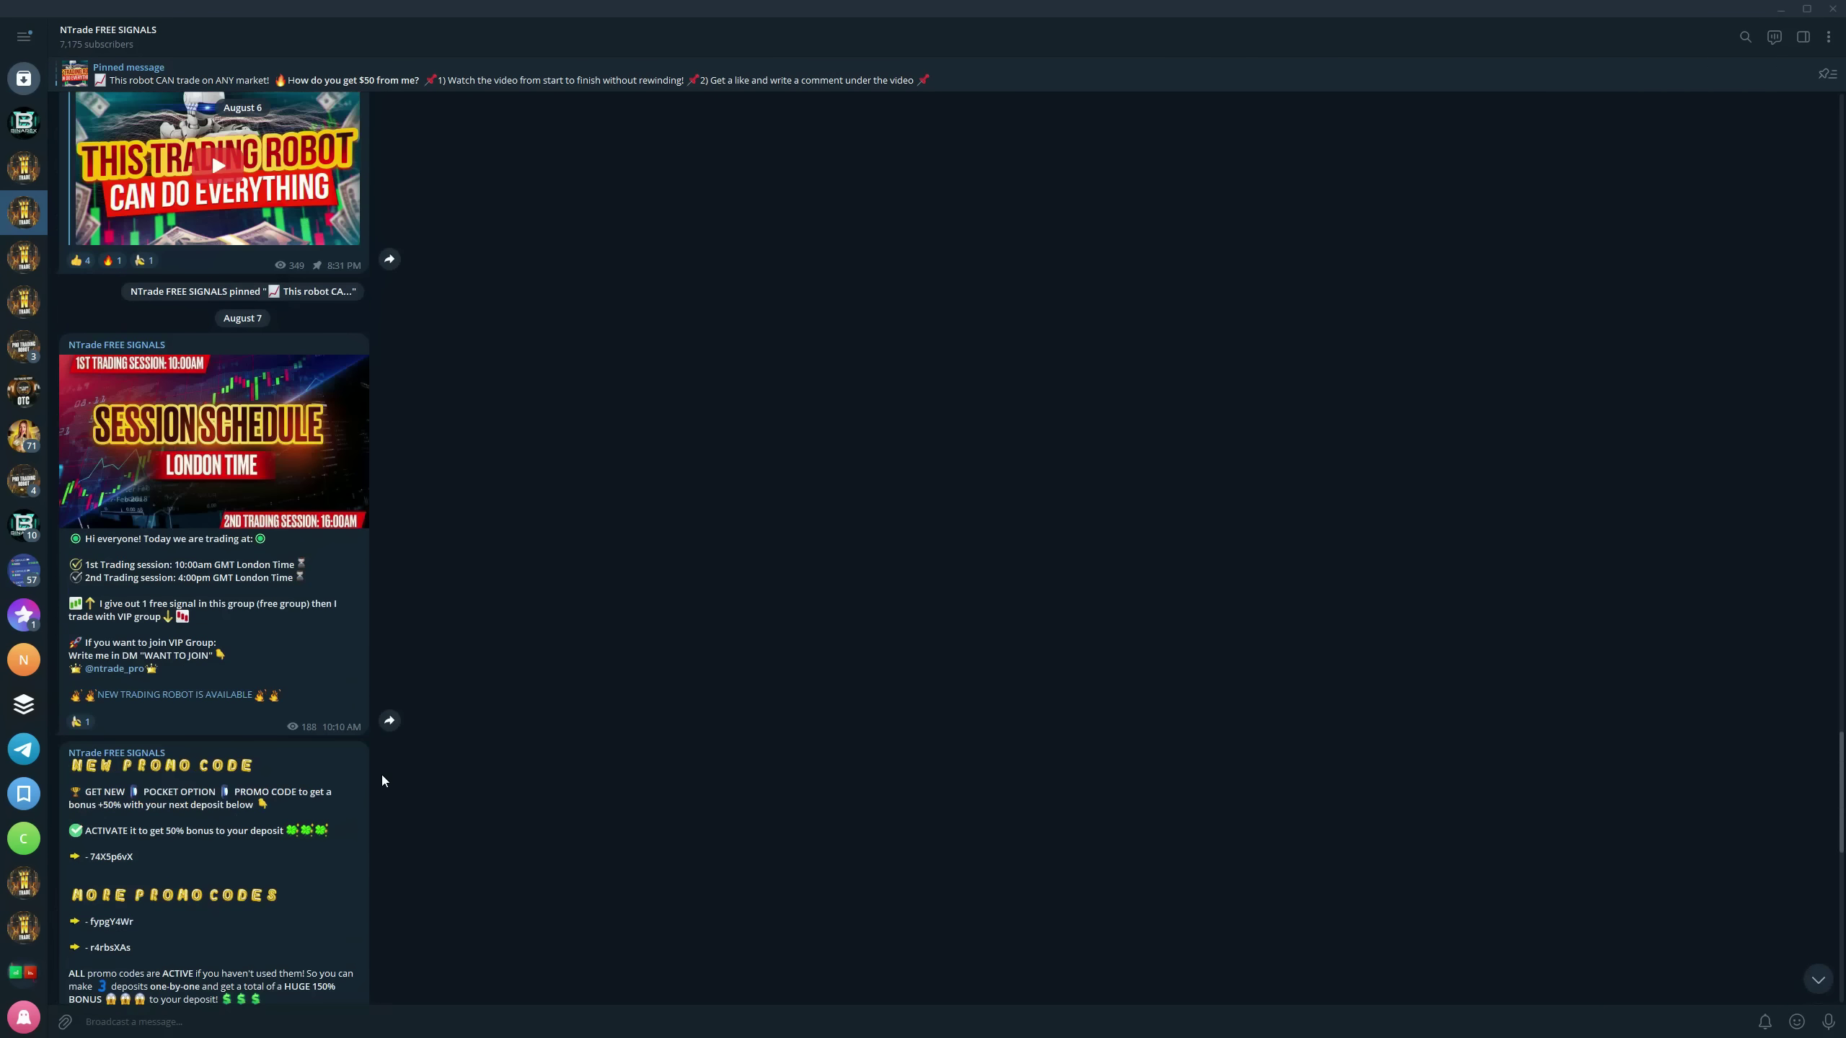
{"action": "scroll", "coordinate": [381, 774], "scroll_direction": "up", "scroll_amount": 5}
{"action": "scroll", "coordinate": [381, 777], "scroll_direction": "up", "scroll_amount": 5}
{"action": "scroll", "coordinate": [381, 776], "scroll_direction": "up", "scroll_amount": 5}
{"action": "scroll", "coordinate": [378, 776], "scroll_direction": "down", "scroll_amount": 3}
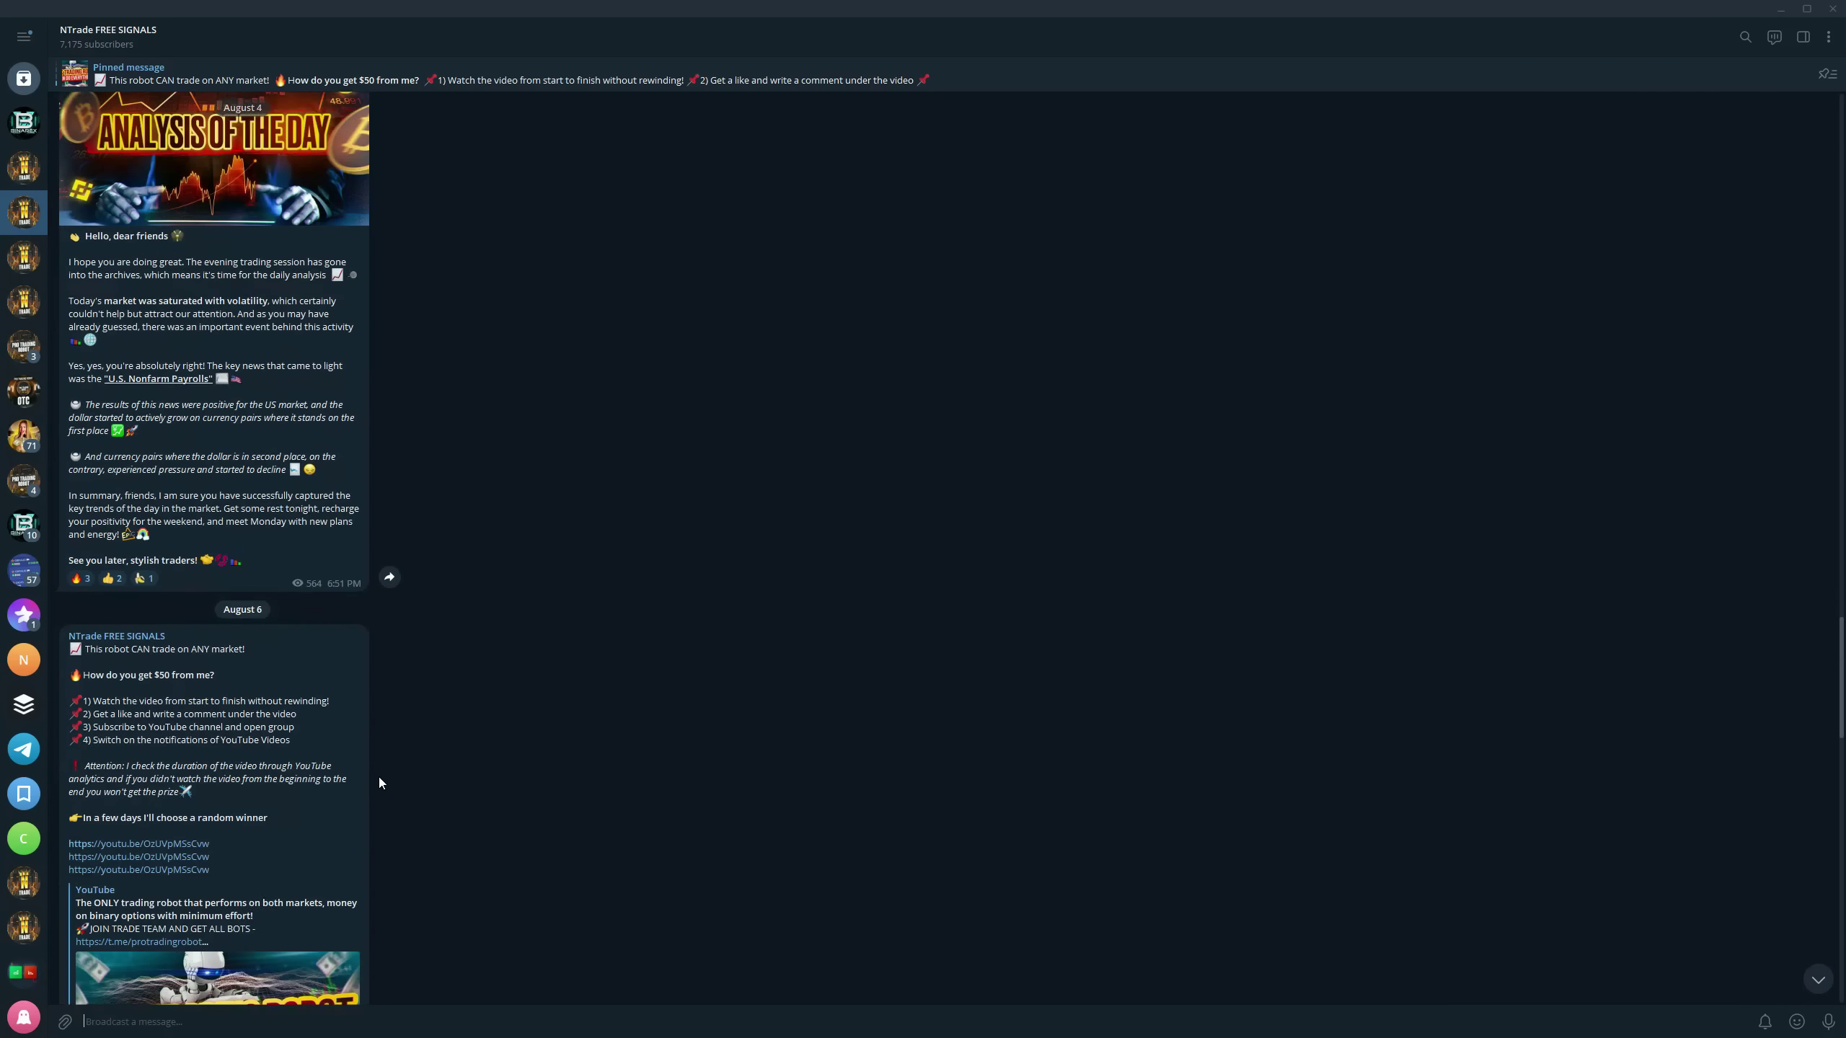
{"action": "scroll", "coordinate": [377, 776], "scroll_direction": "down", "scroll_amount": 3}
{"action": "scroll", "coordinate": [378, 776], "scroll_direction": "down", "scroll_amount": 3}
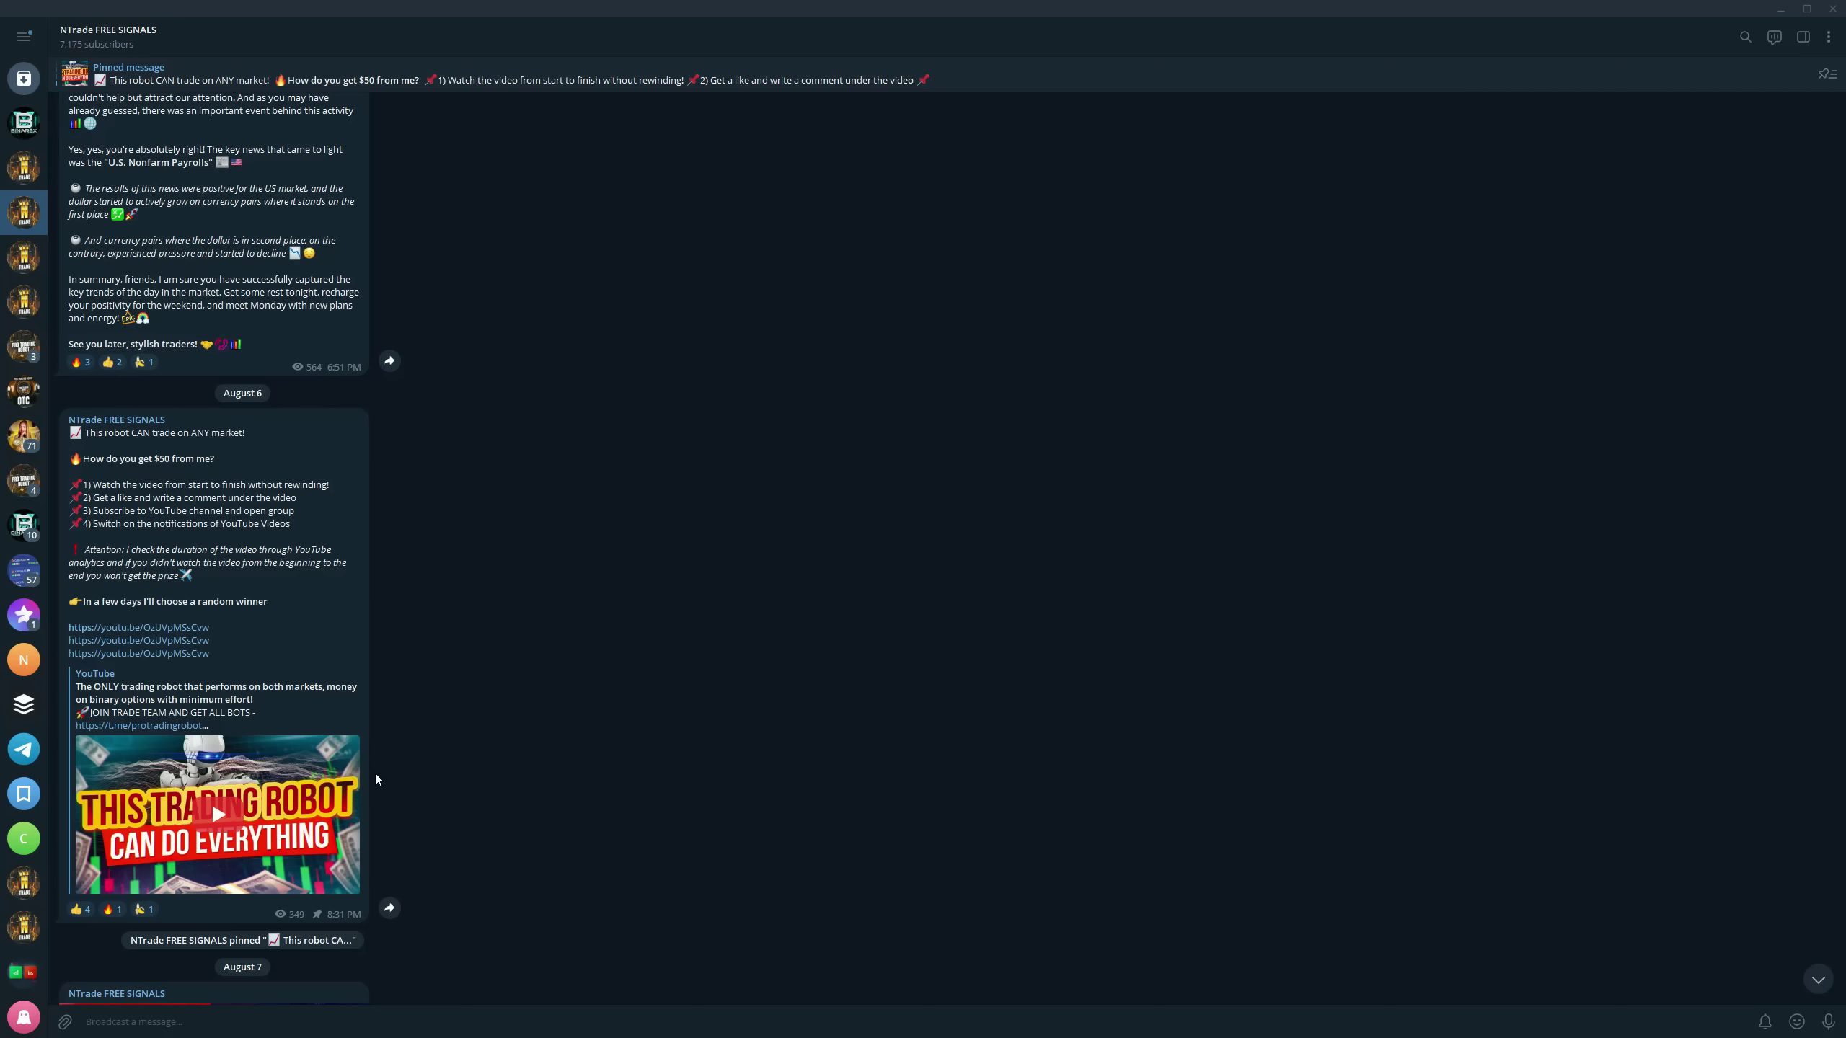
{"action": "scroll", "coordinate": [402, 757], "scroll_direction": "up", "scroll_amount": 10}
{"action": "scroll", "coordinate": [485, 759], "scroll_direction": "up", "scroll_amount": 5}
{"action": "scroll", "coordinate": [485, 759], "scroll_direction": "up", "scroll_amount": 5}
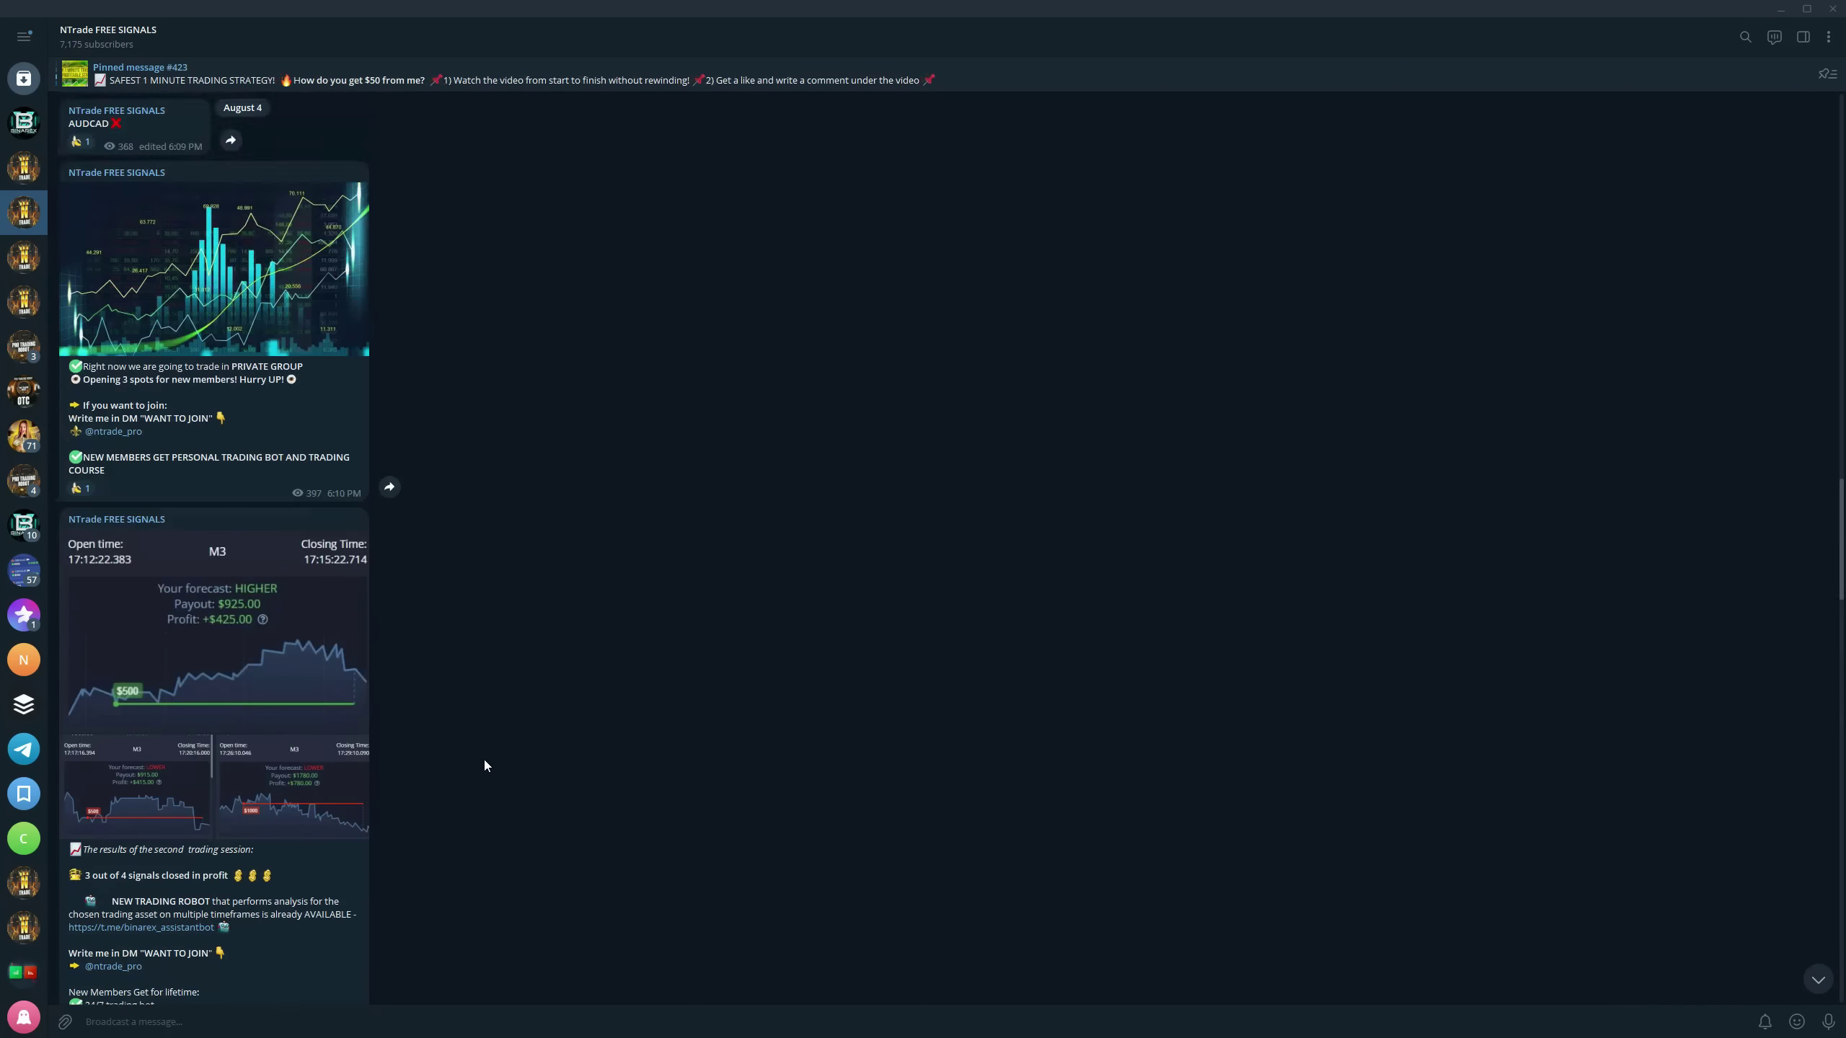
{"action": "scroll", "coordinate": [484, 758], "scroll_direction": "up", "scroll_amount": 3}
{"action": "scroll", "coordinate": [484, 758], "scroll_direction": "up", "scroll_amount": 4}
{"action": "scroll", "coordinate": [486, 759], "scroll_direction": "up", "scroll_amount": 5}
{"action": "scroll", "coordinate": [483, 763], "scroll_direction": "up", "scroll_amount": 5}
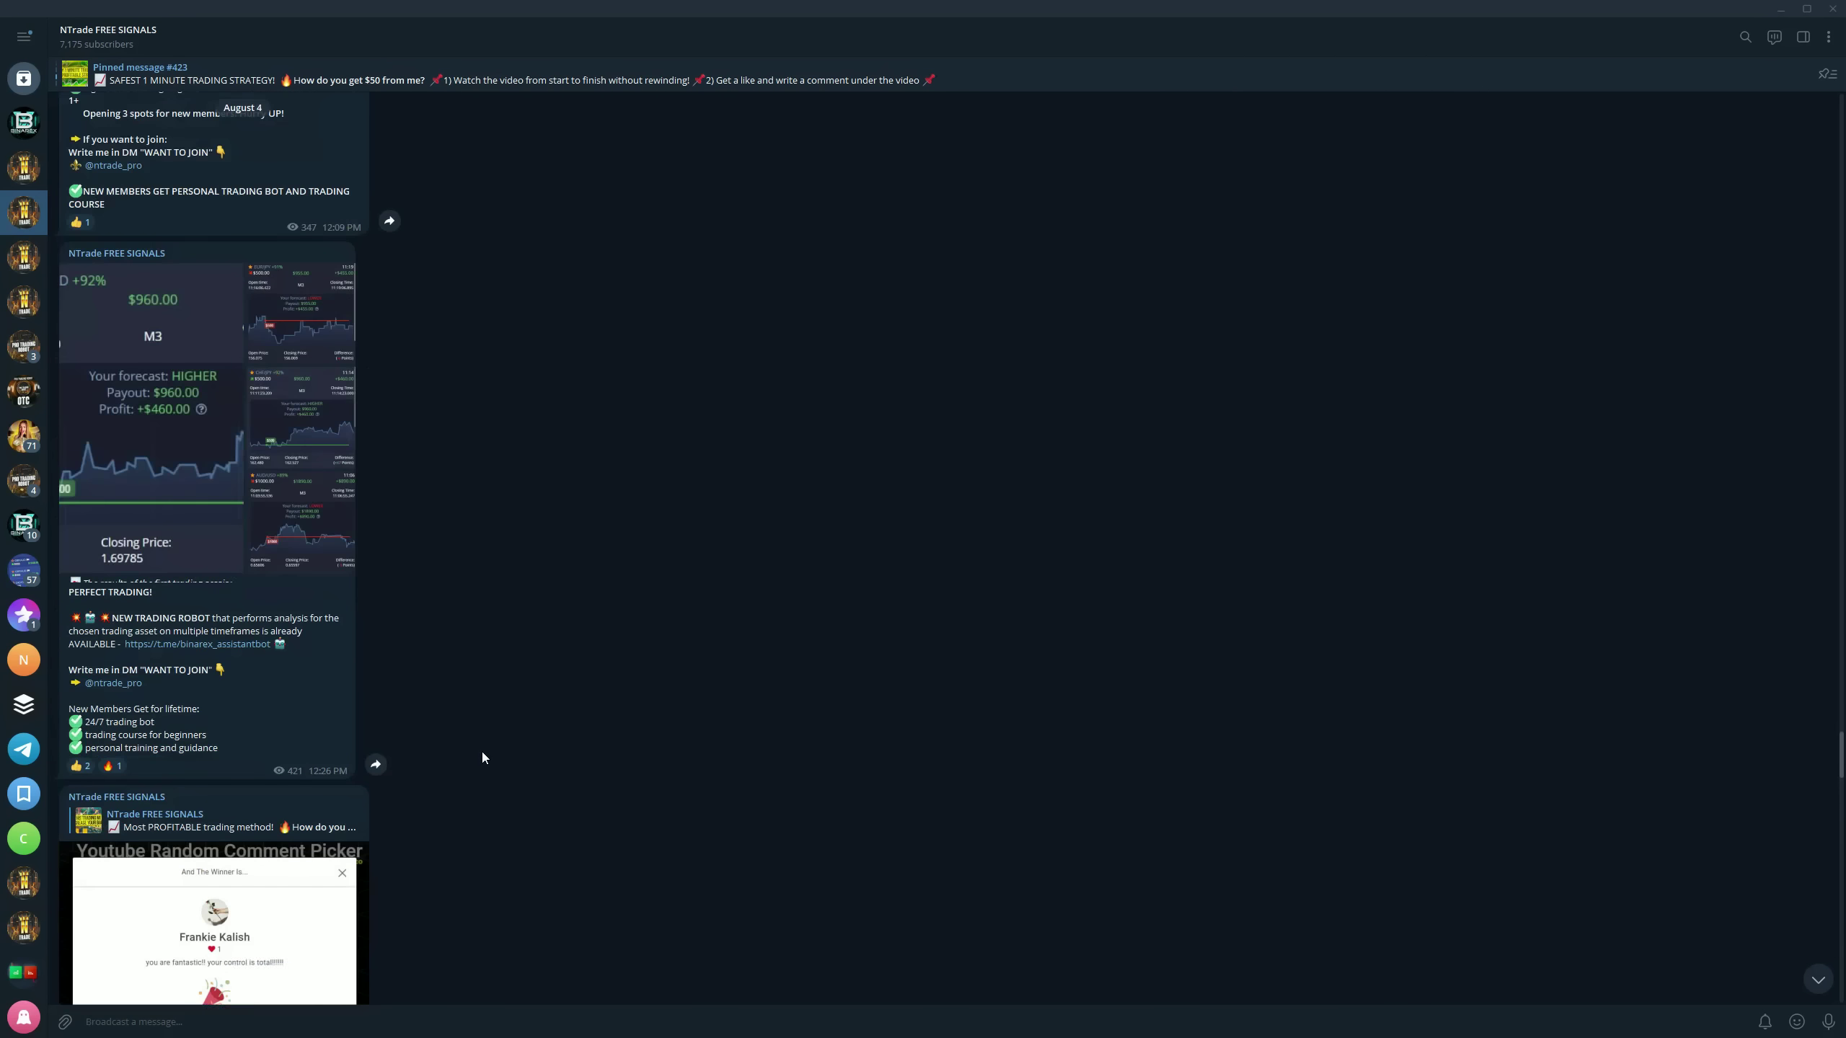
{"action": "scroll", "coordinate": [483, 752], "scroll_direction": "up", "scroll_amount": 4}
{"action": "scroll", "coordinate": [481, 747], "scroll_direction": "up", "scroll_amount": 3}
{"action": "scroll", "coordinate": [482, 747], "scroll_direction": "up", "scroll_amount": 4}
{"action": "scroll", "coordinate": [481, 751], "scroll_direction": "up", "scroll_amount": 5}
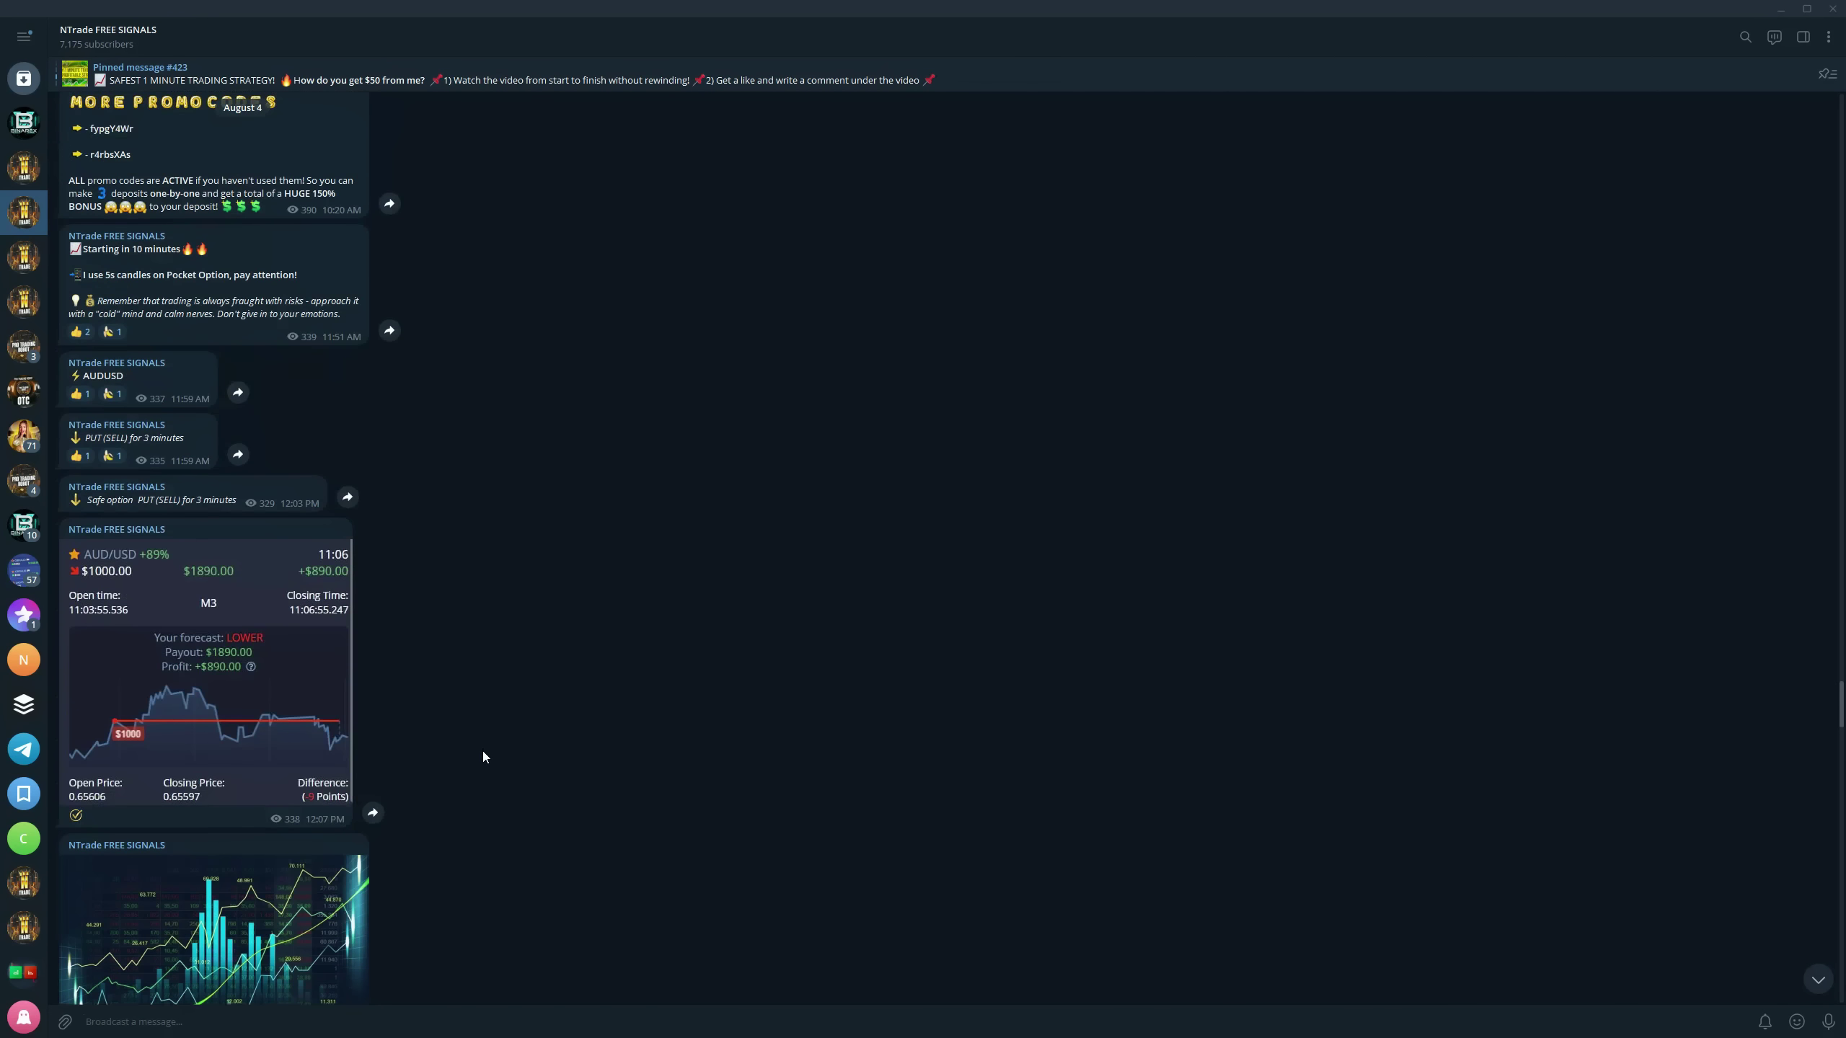
{"action": "scroll", "coordinate": [483, 750], "scroll_direction": "down", "scroll_amount": 3}
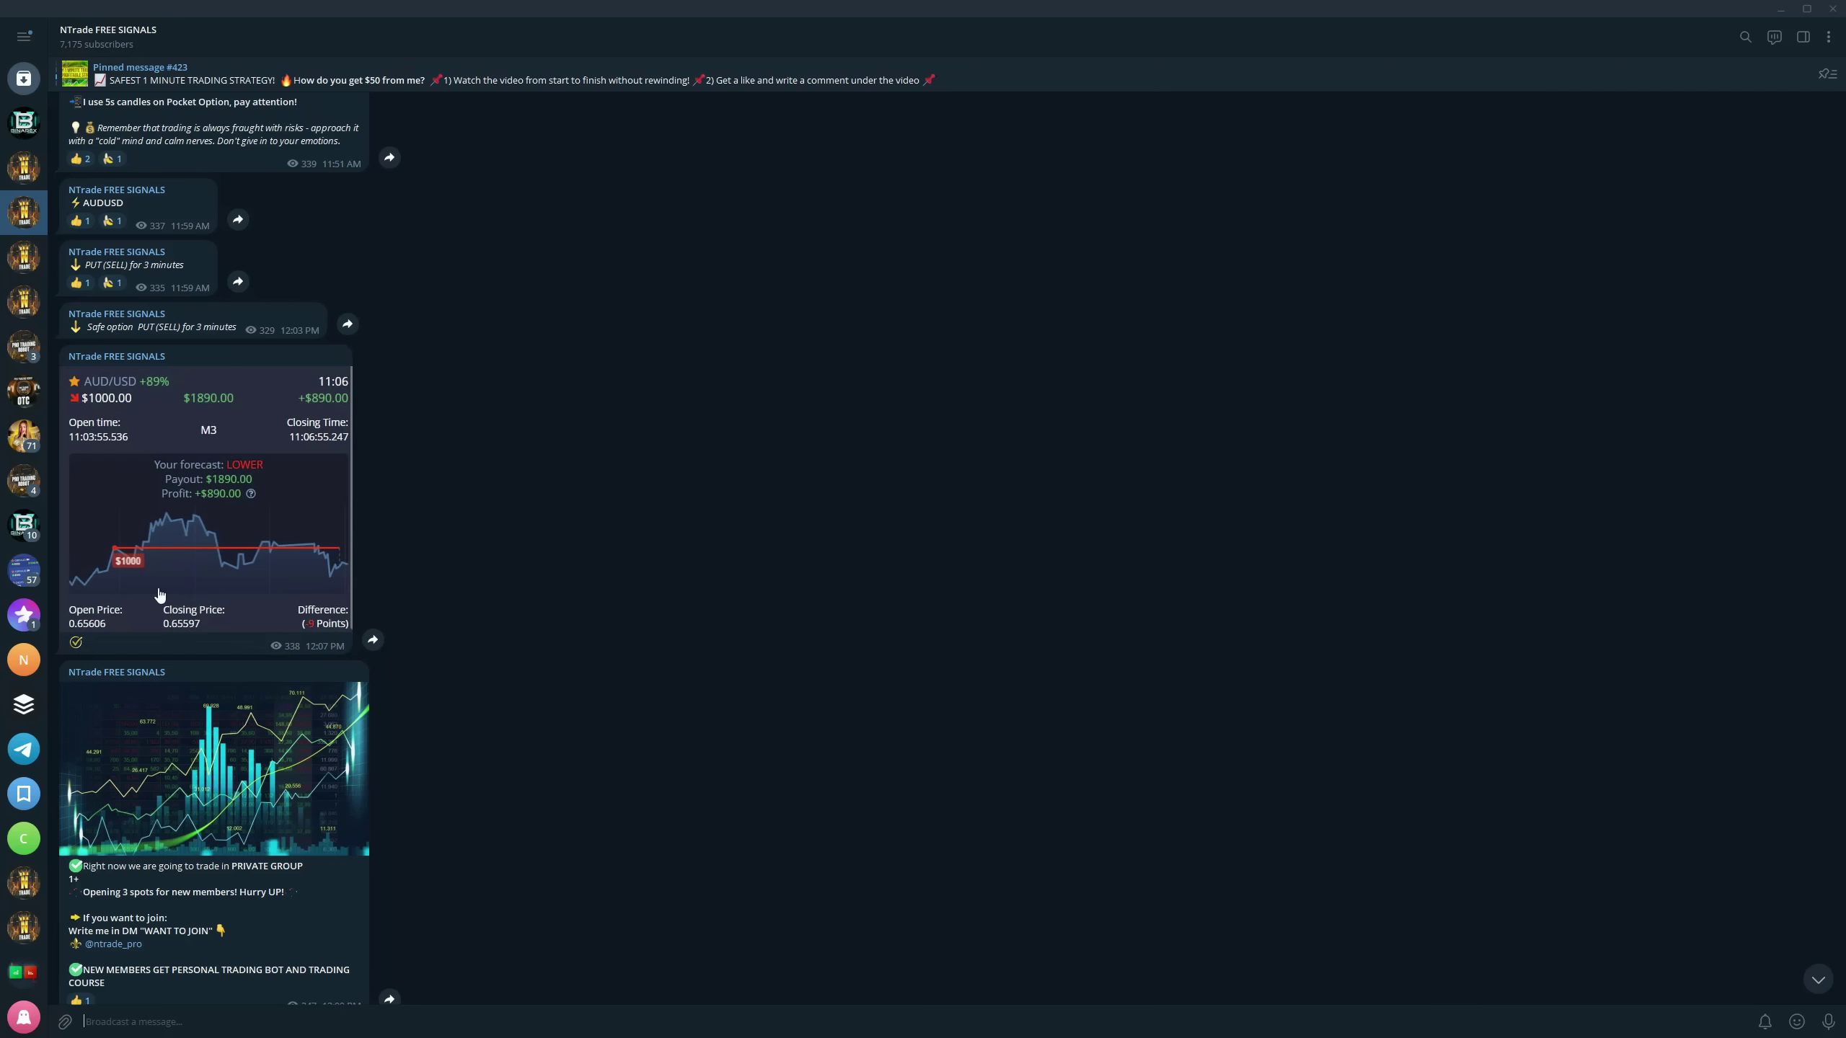
{"action": "scroll", "coordinate": [162, 599], "scroll_direction": "up", "scroll_amount": 3}
{"action": "scroll", "coordinate": [156, 642], "scroll_direction": "up", "scroll_amount": 2}
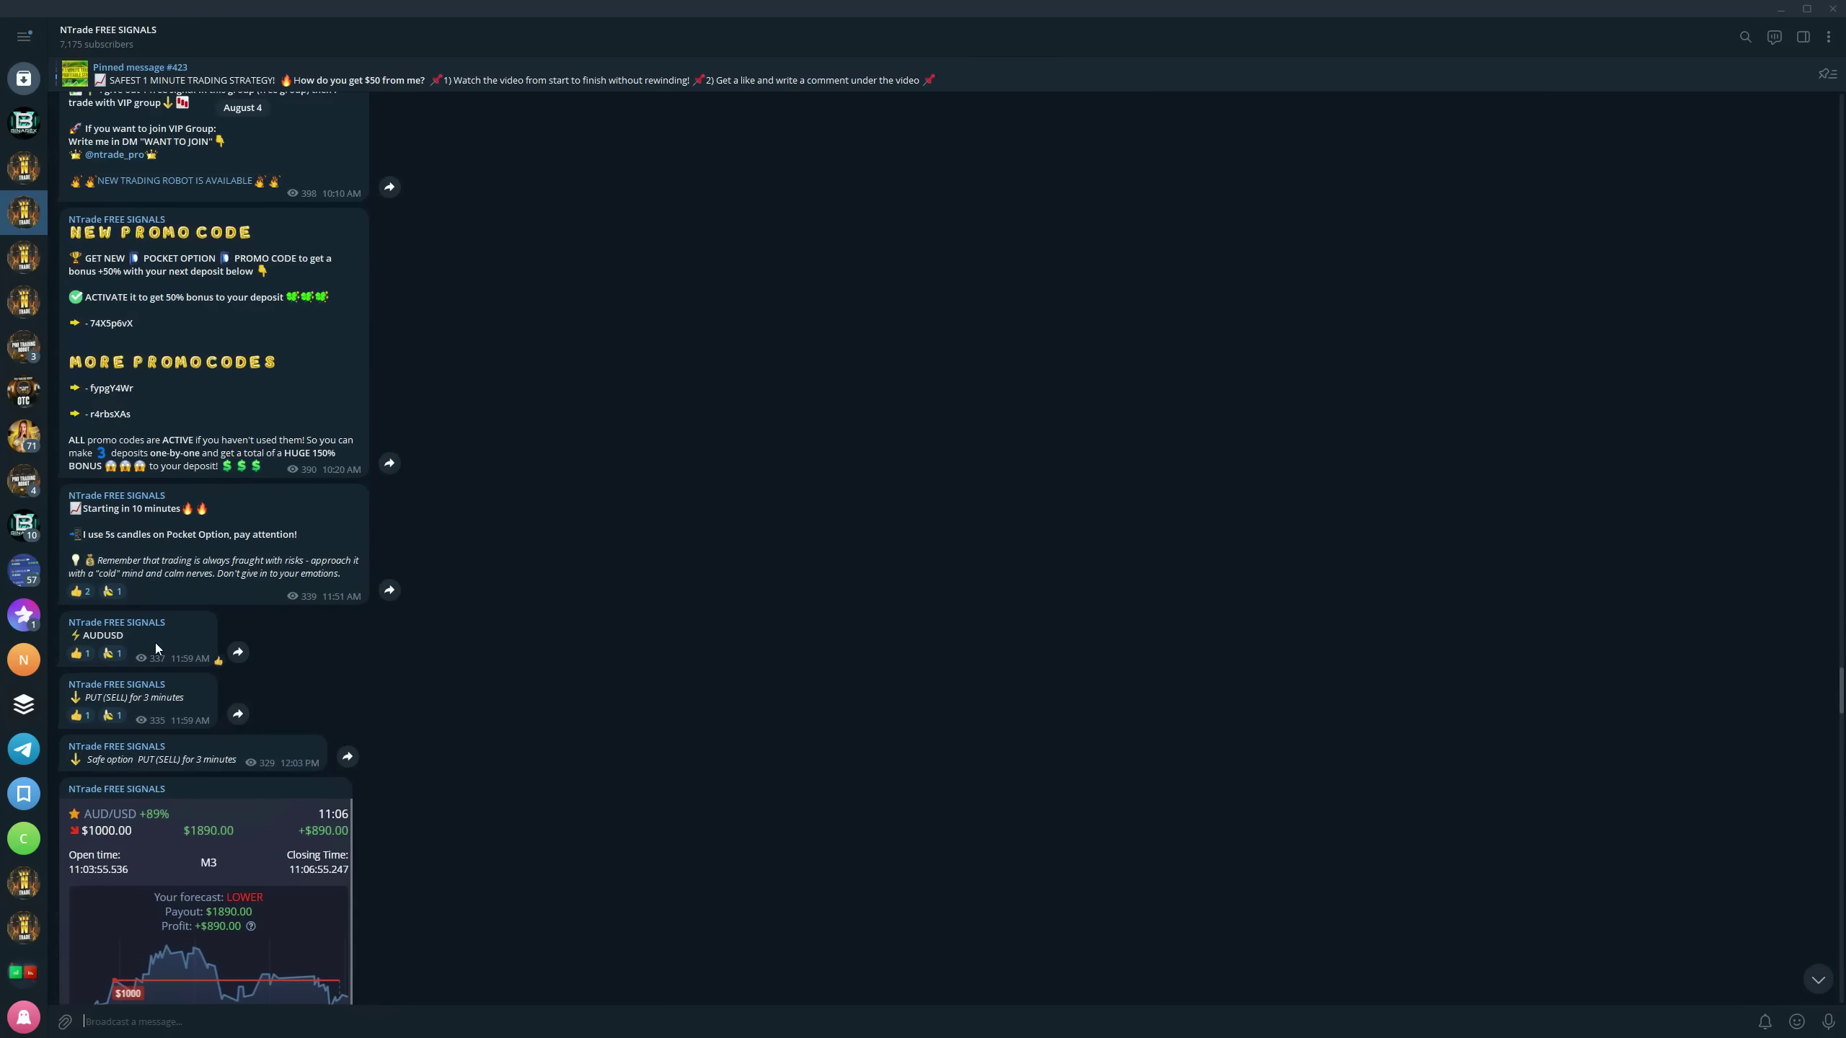
{"action": "scroll", "coordinate": [155, 643], "scroll_direction": "up", "scroll_amount": 2}
{"action": "scroll", "coordinate": [153, 647], "scroll_direction": "up", "scroll_amount": 3}
{"action": "scroll", "coordinate": [153, 647], "scroll_direction": "up", "scroll_amount": 3}
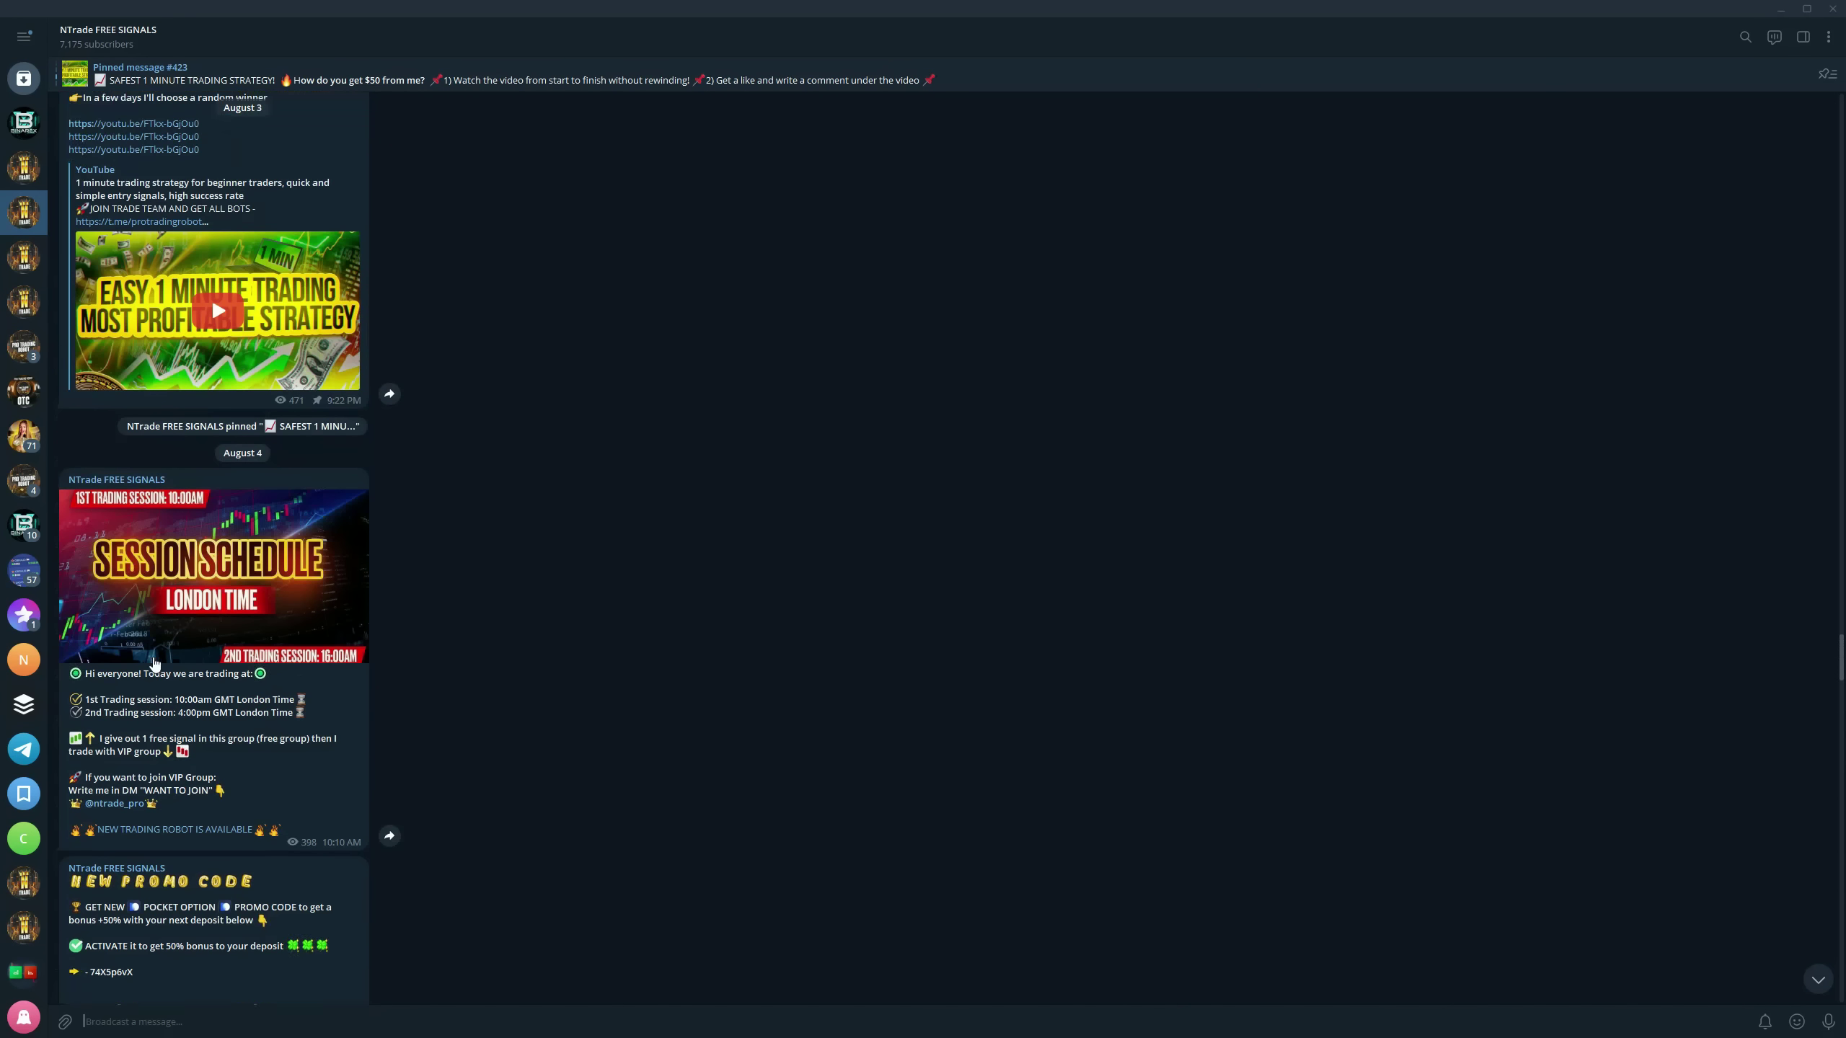
{"action": "scroll", "coordinate": [154, 646], "scroll_direction": "up", "scroll_amount": 3}
{"action": "scroll", "coordinate": [153, 646], "scroll_direction": "up", "scroll_amount": 3}
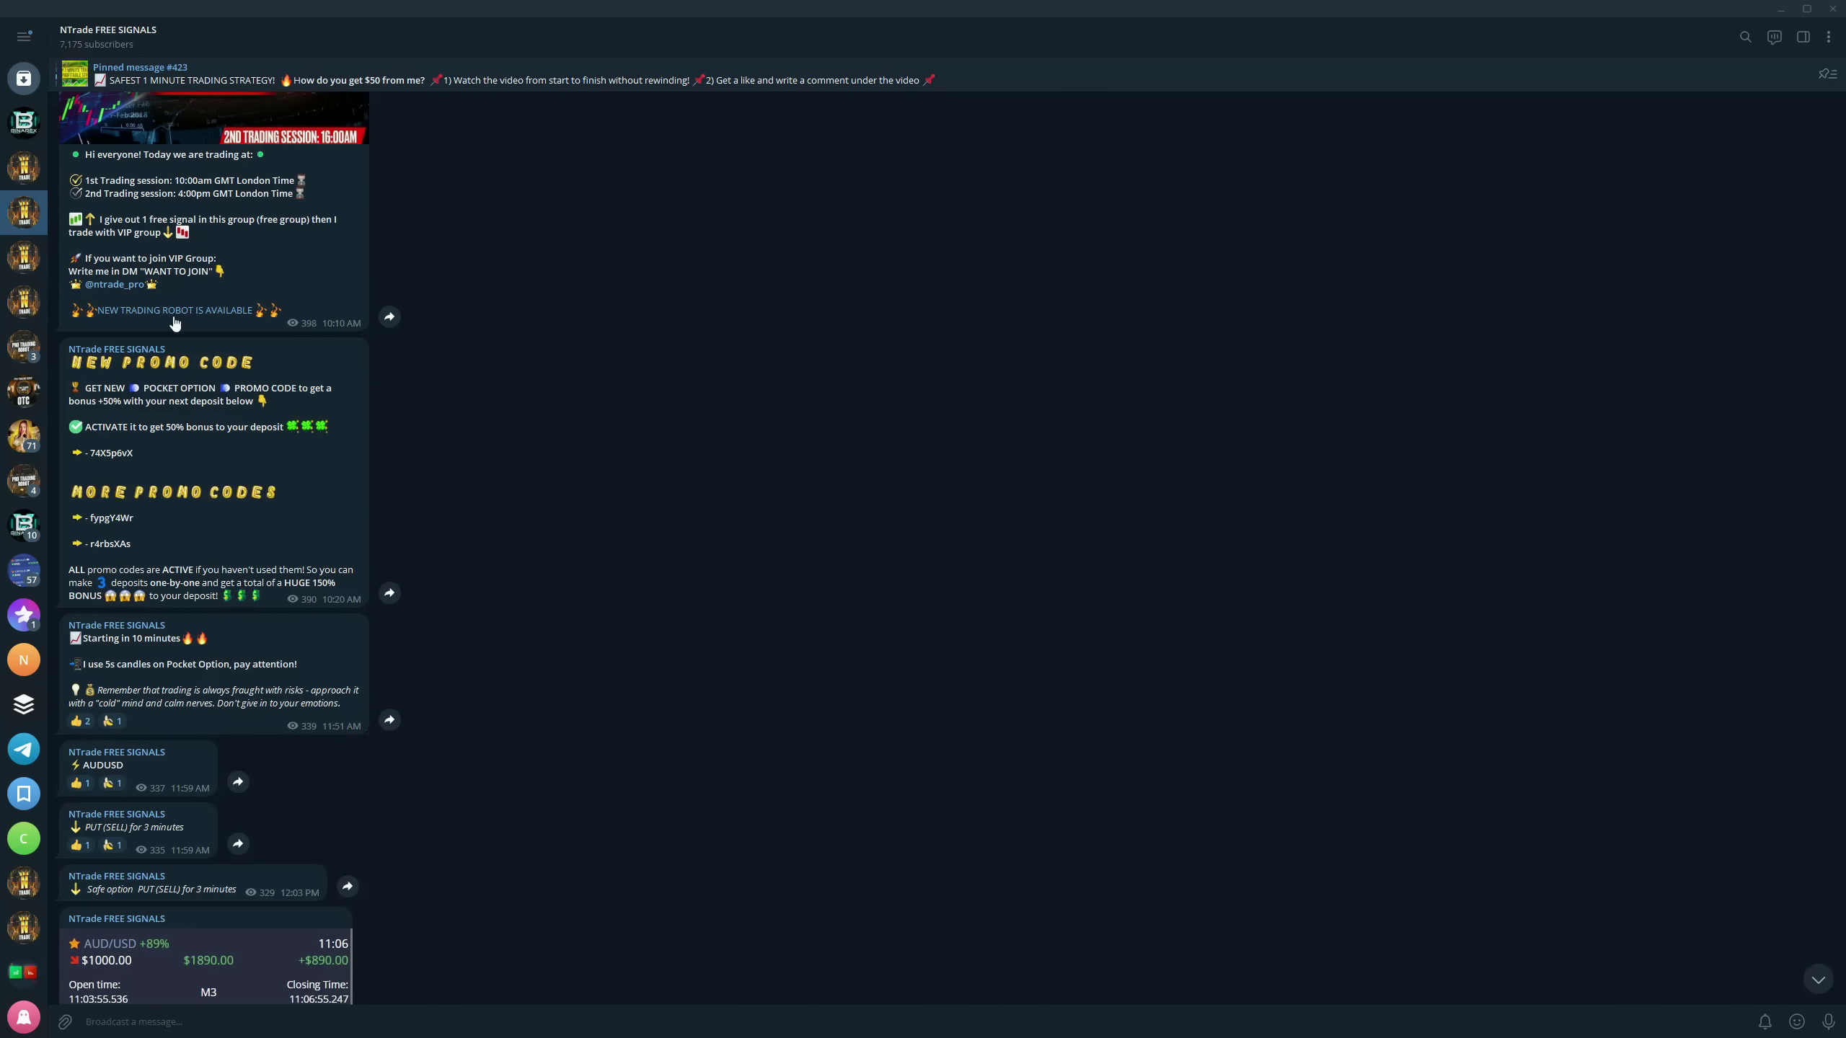
Go full screen and switch the Pocket Option chart to EUR/GBP under Currencies
{"action": "left_click", "coordinate": [23, 124]}
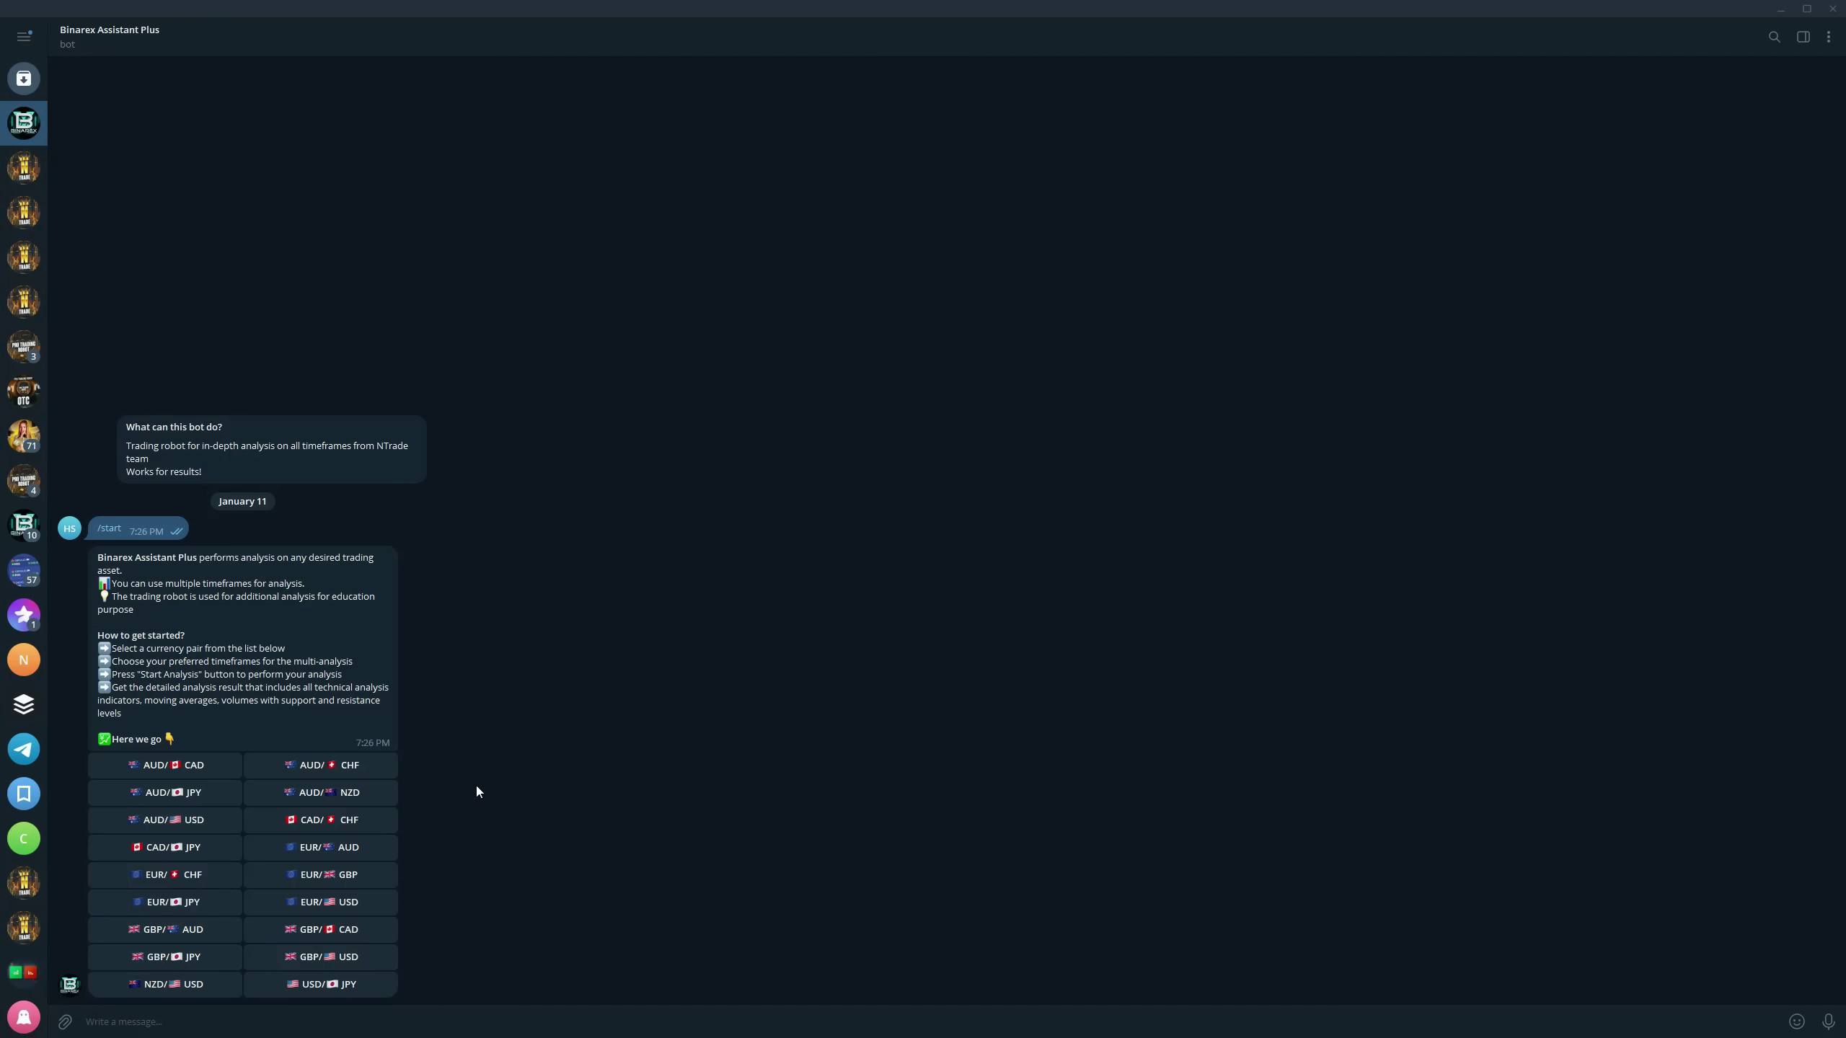
{"action": "key", "text": "F11"}
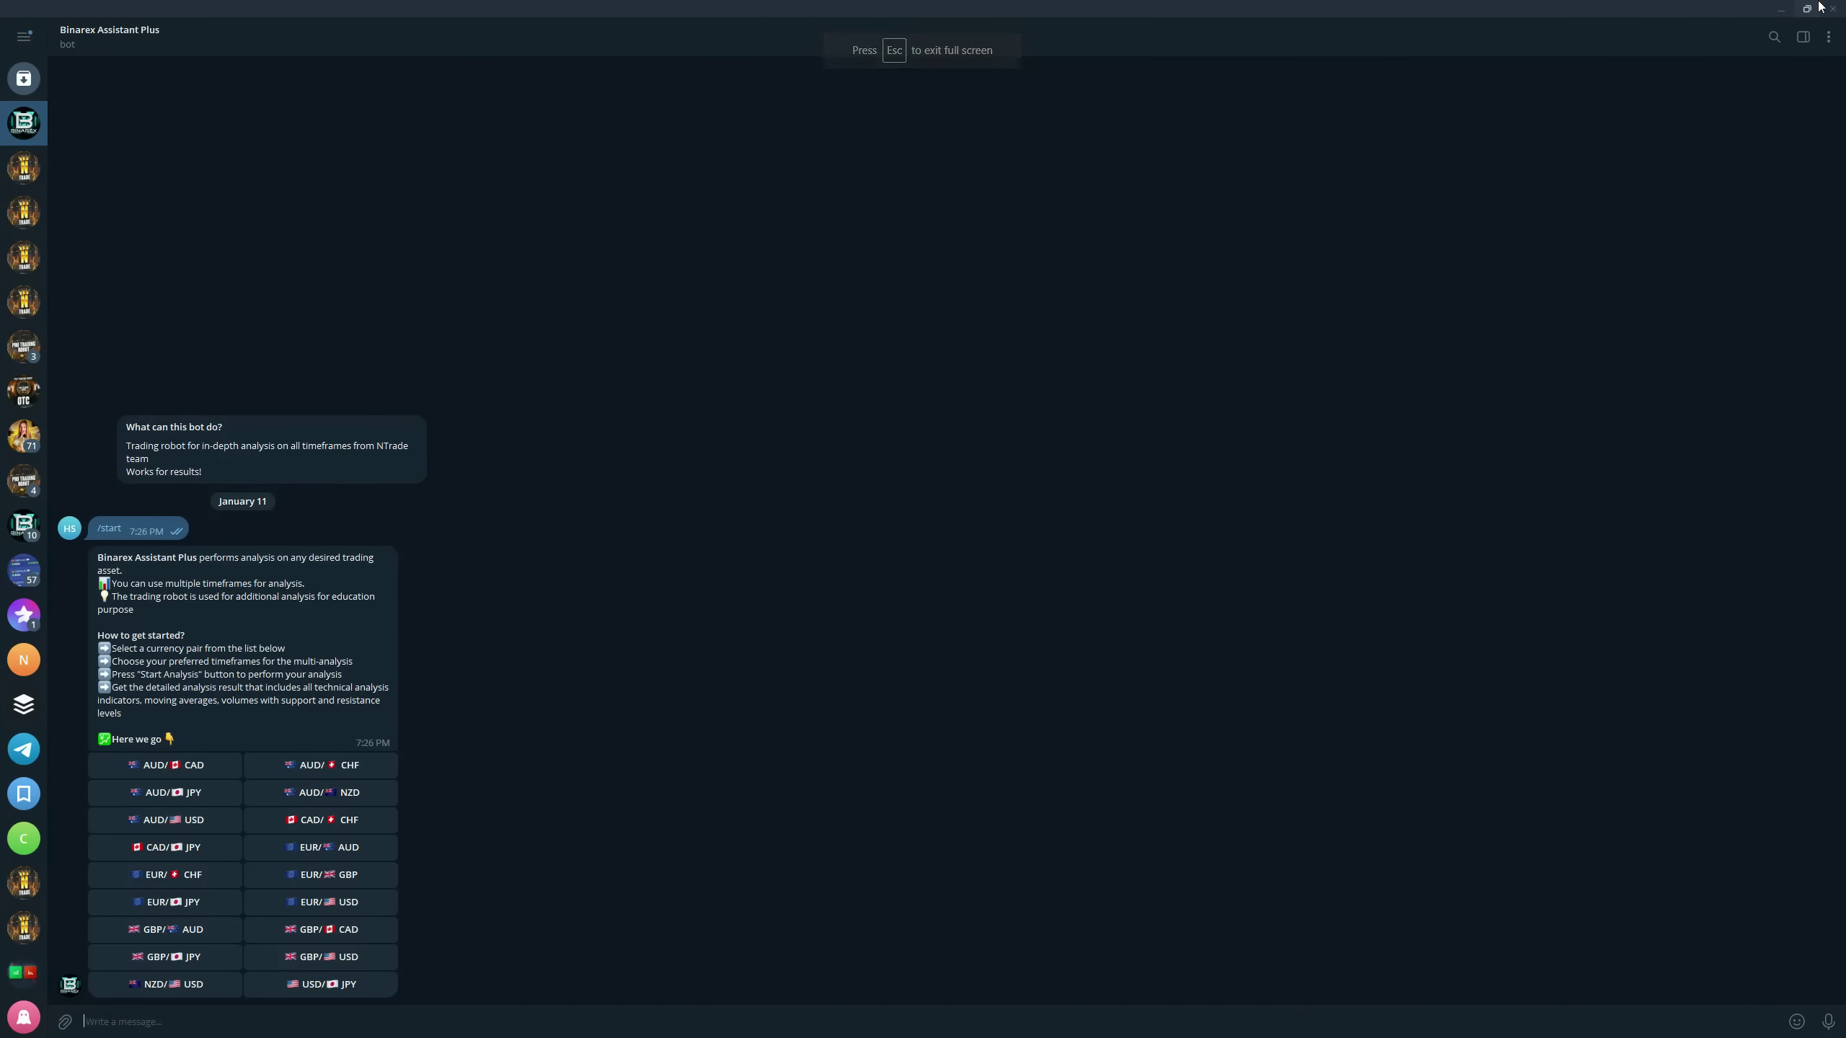
{"action": "key", "text": "alt+Tab"}
{"action": "left_click", "coordinate": [152, 116]}
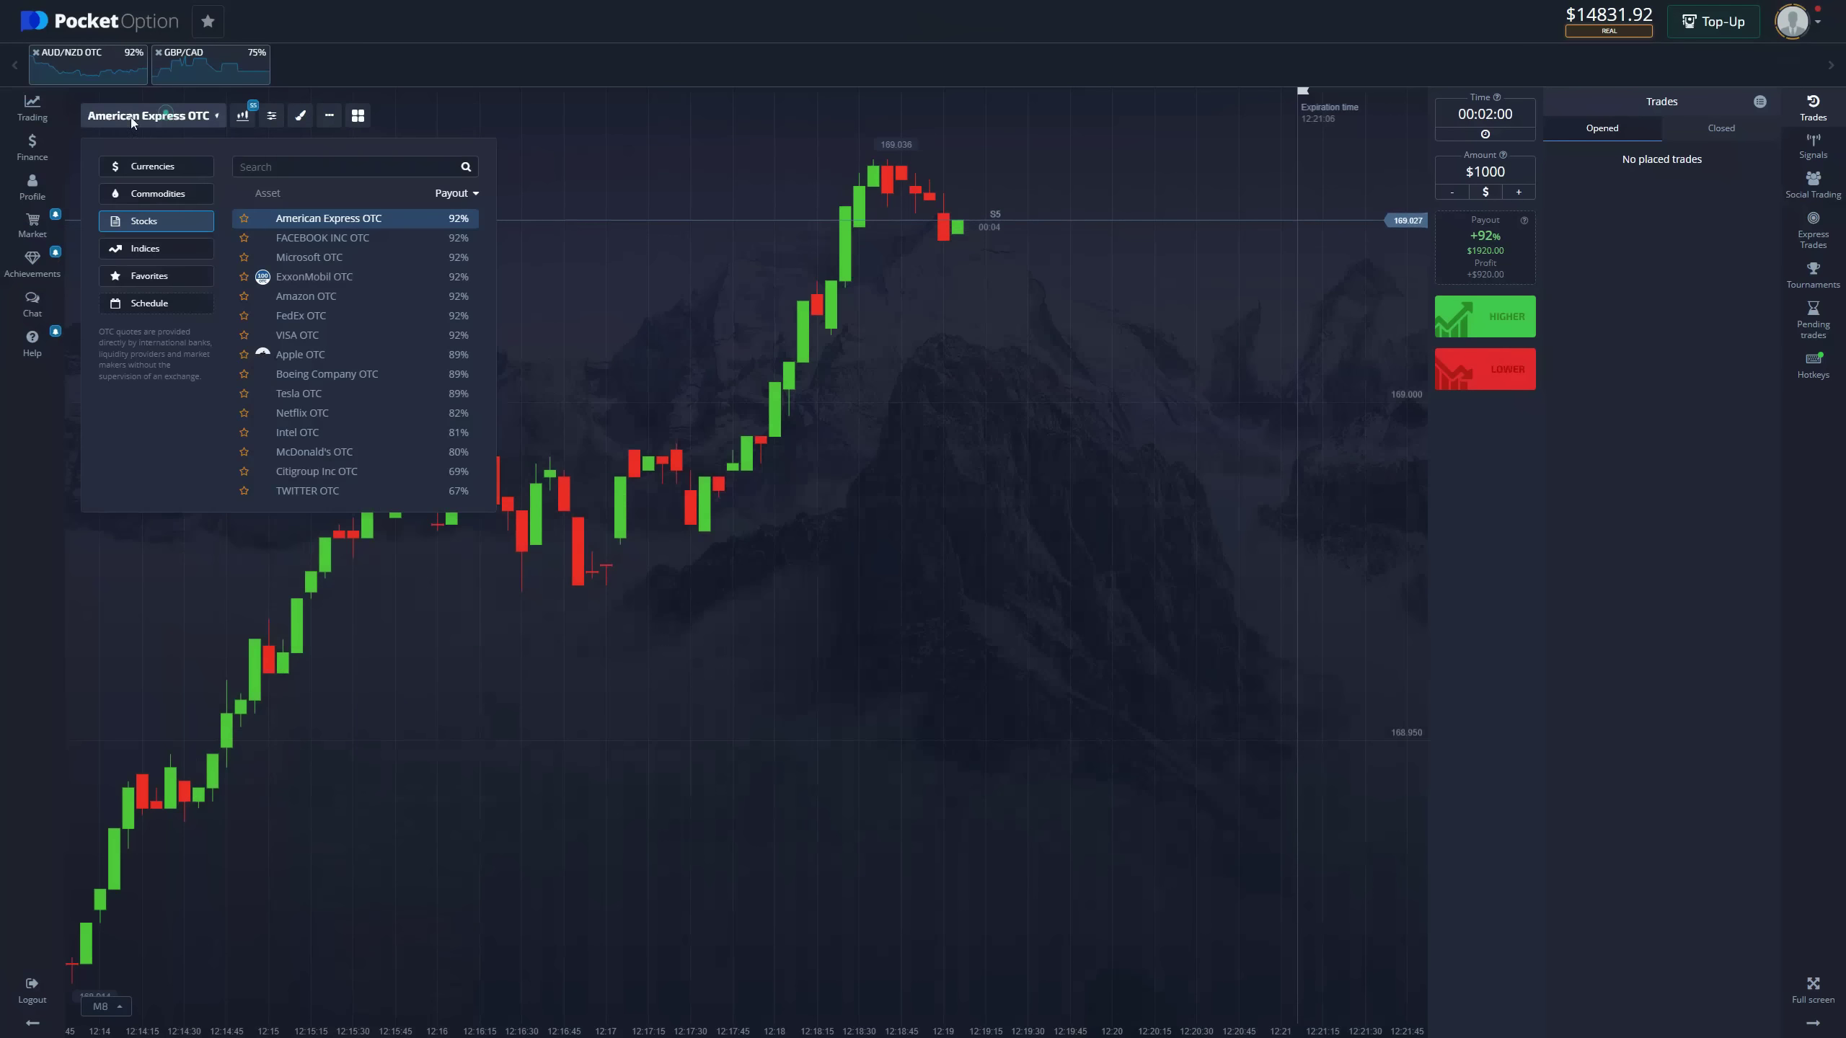
{"action": "left_click", "coordinate": [152, 166]}
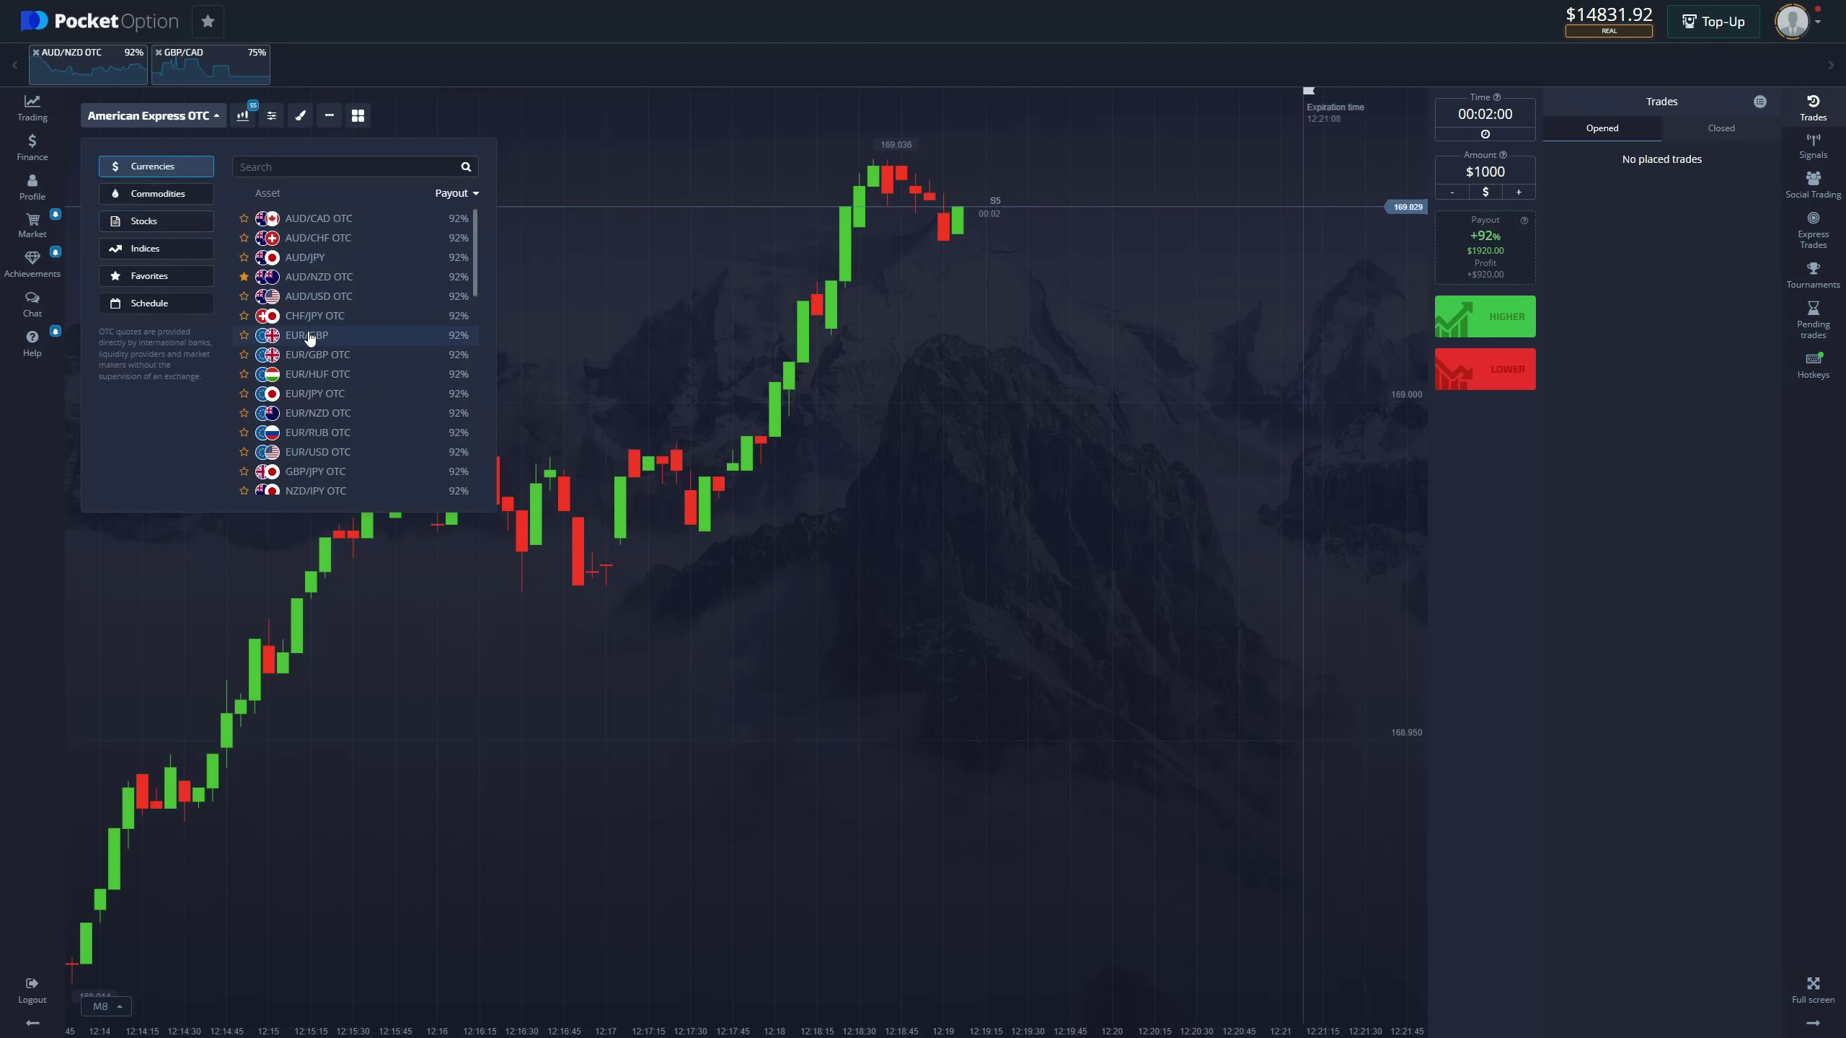
{"action": "left_click", "coordinate": [307, 335]}
{"action": "scroll", "coordinate": [981, 476], "scroll_direction": "down", "scroll_amount": 1}
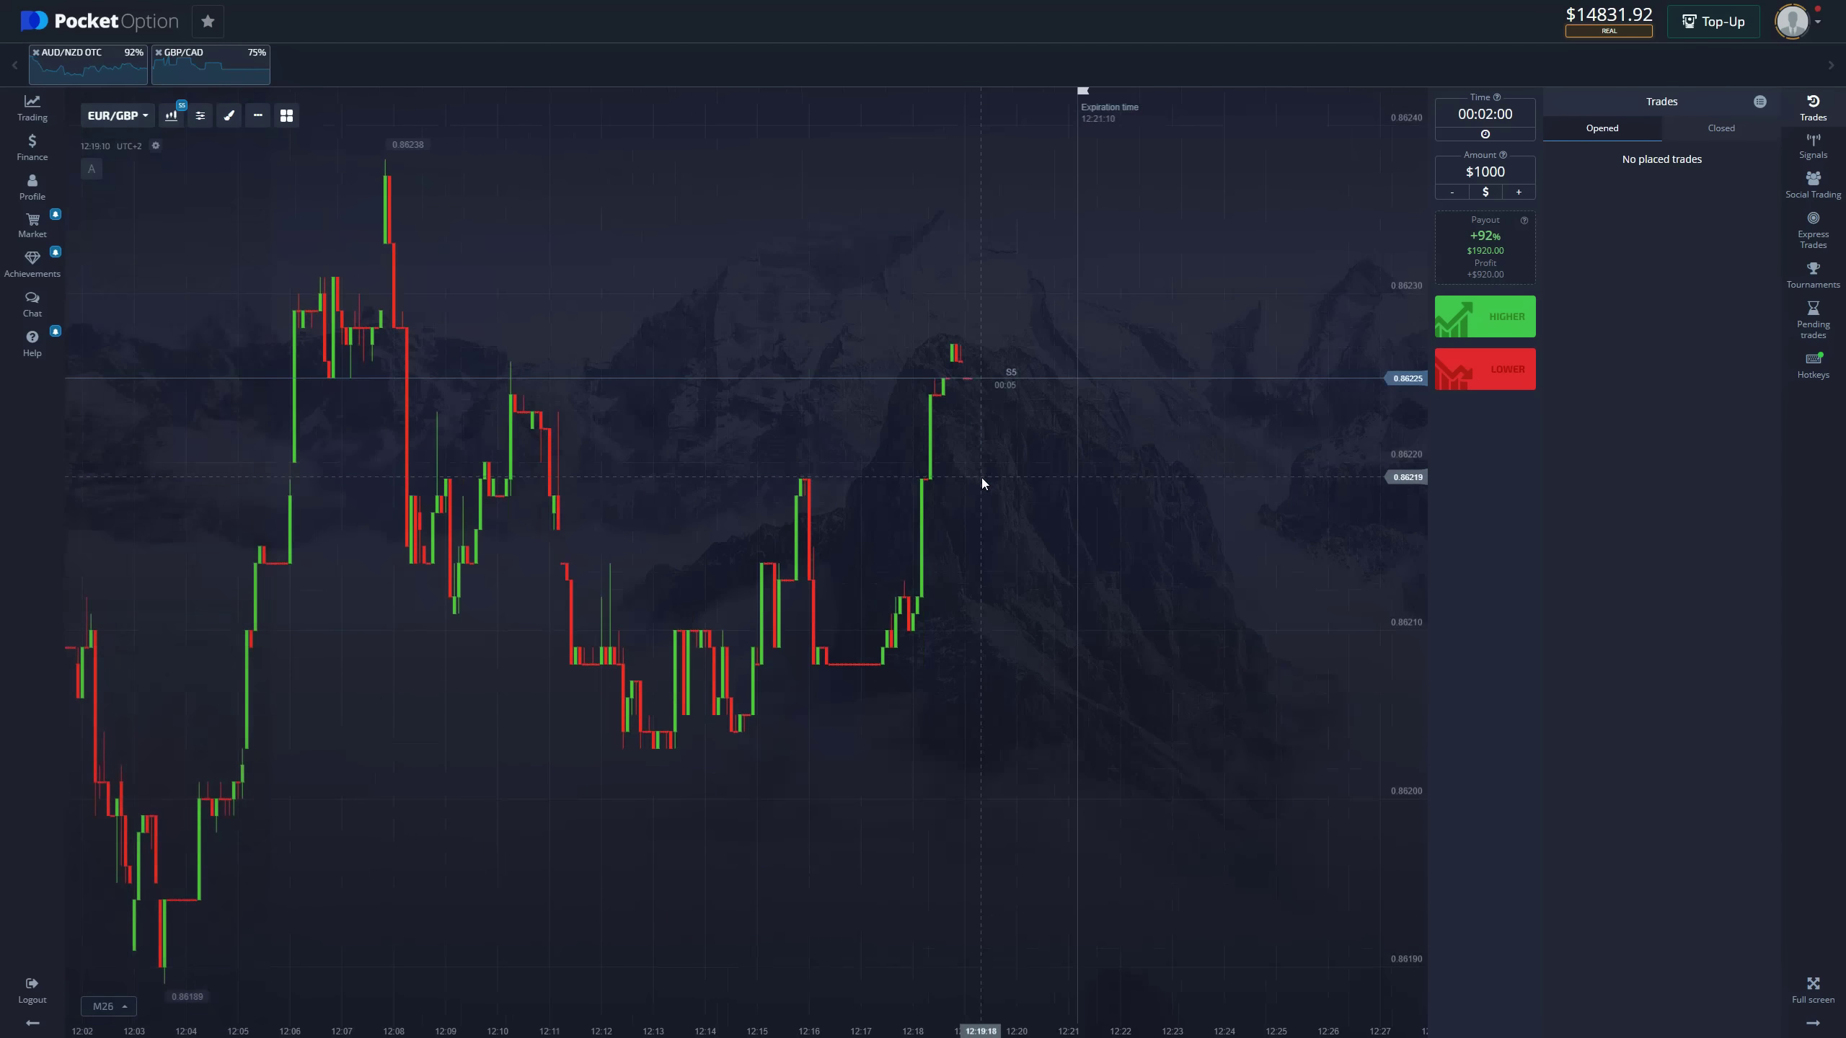
{"action": "scroll", "coordinate": [987, 480], "scroll_direction": "down", "scroll_amount": 1}
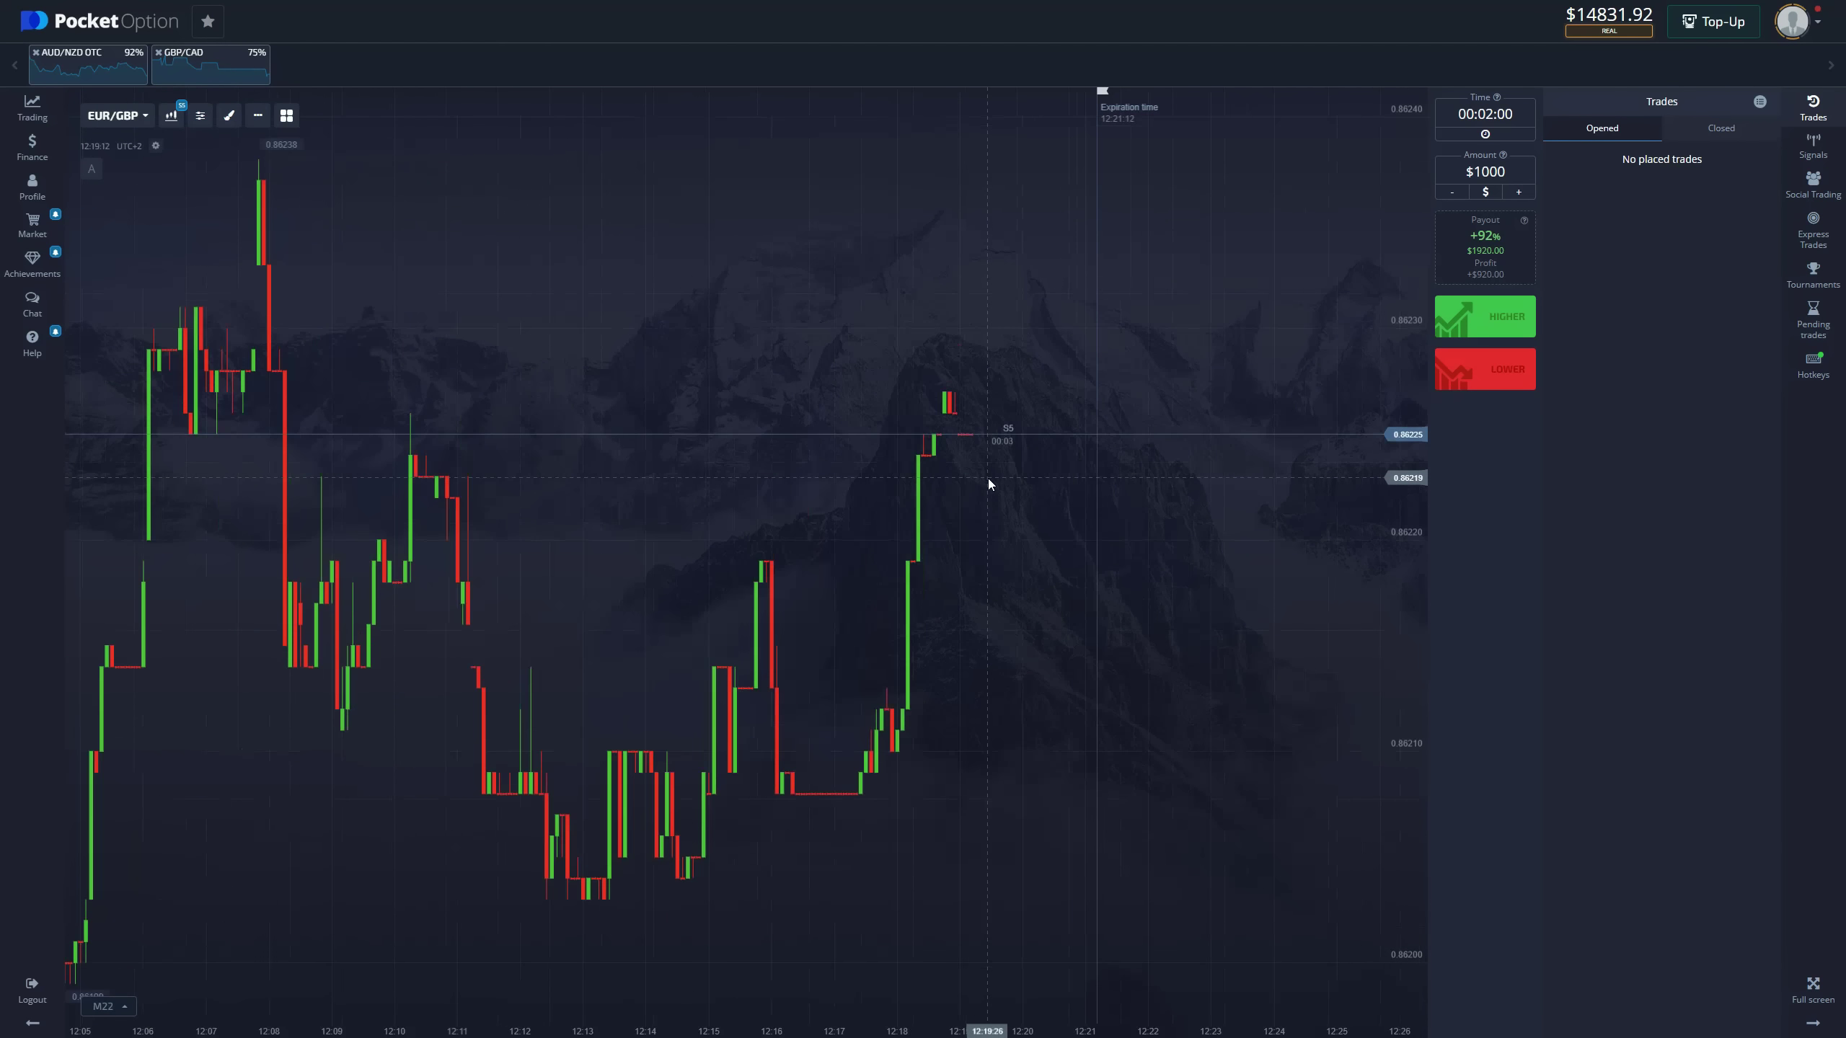
Set the Pocket Option trade expiration time to 3 minutes
{"action": "left_click", "coordinate": [1485, 114]}
{"action": "left_click", "coordinate": [1356, 124]}
{"action": "left_click", "coordinate": [1454, 206]}
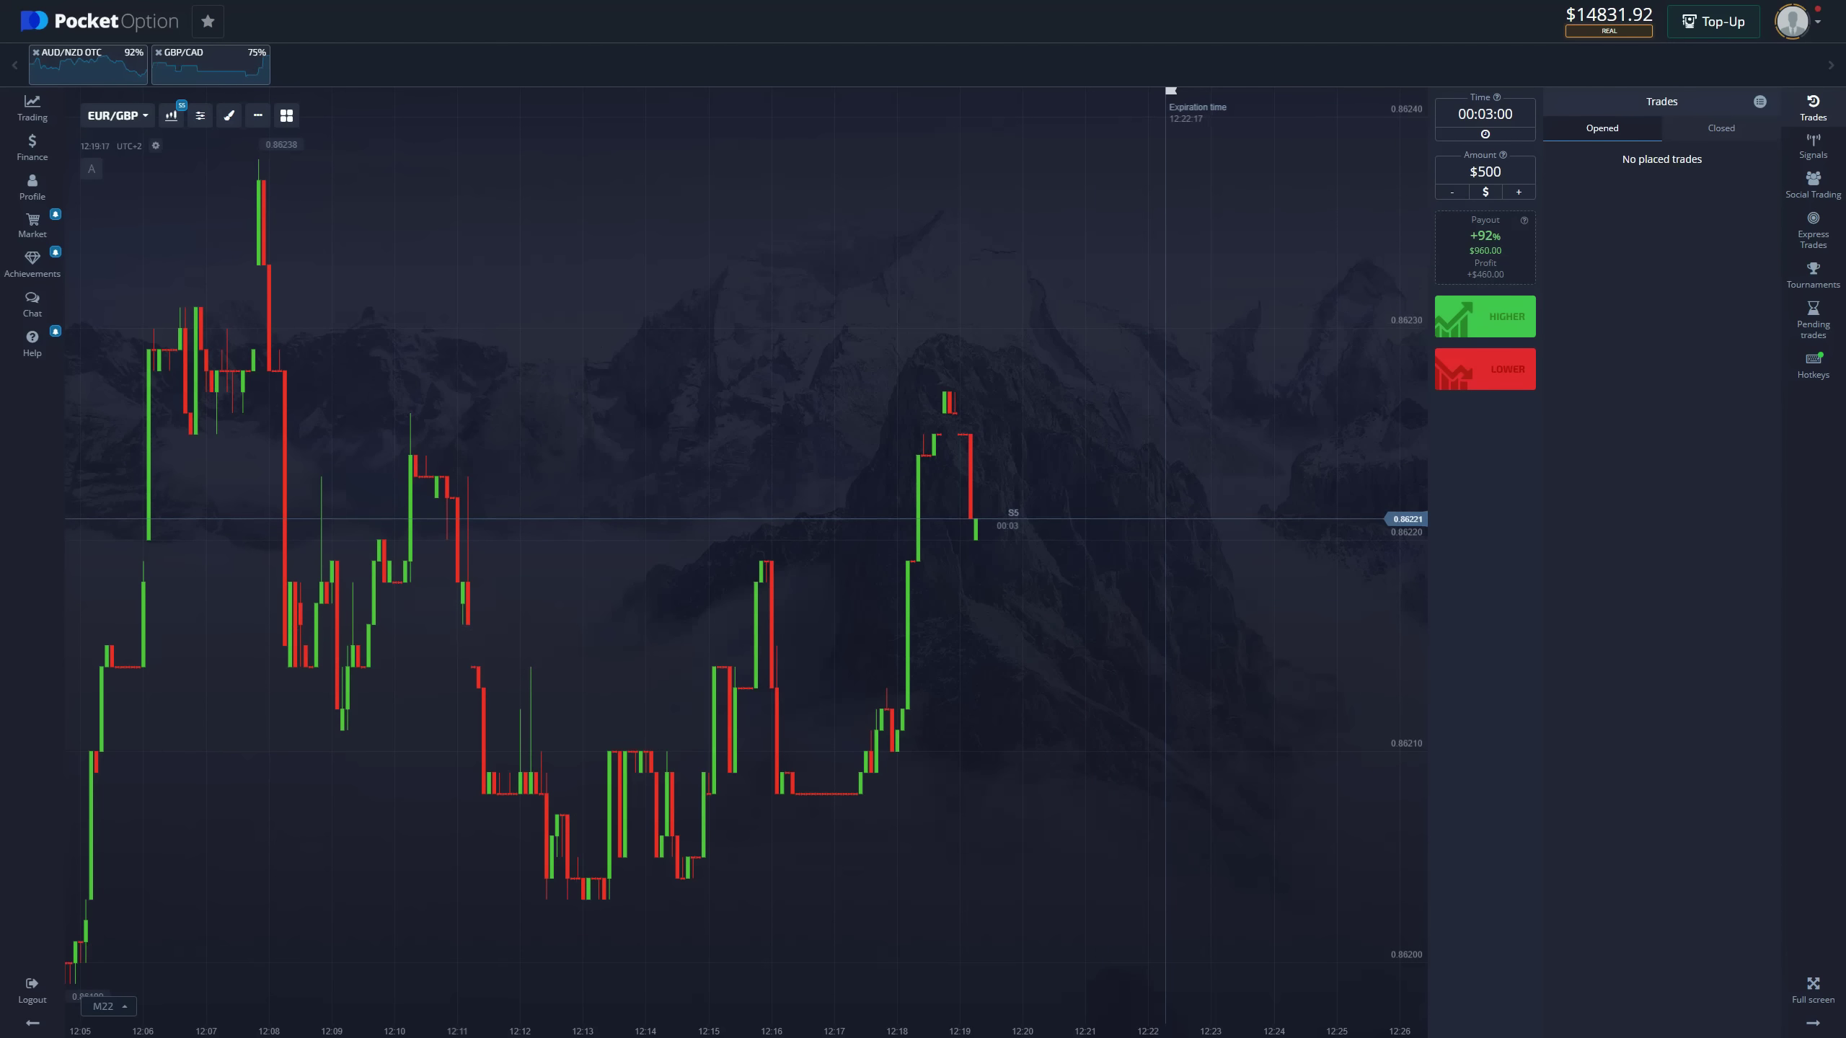
{"action": "key", "text": "alt+Tab"}
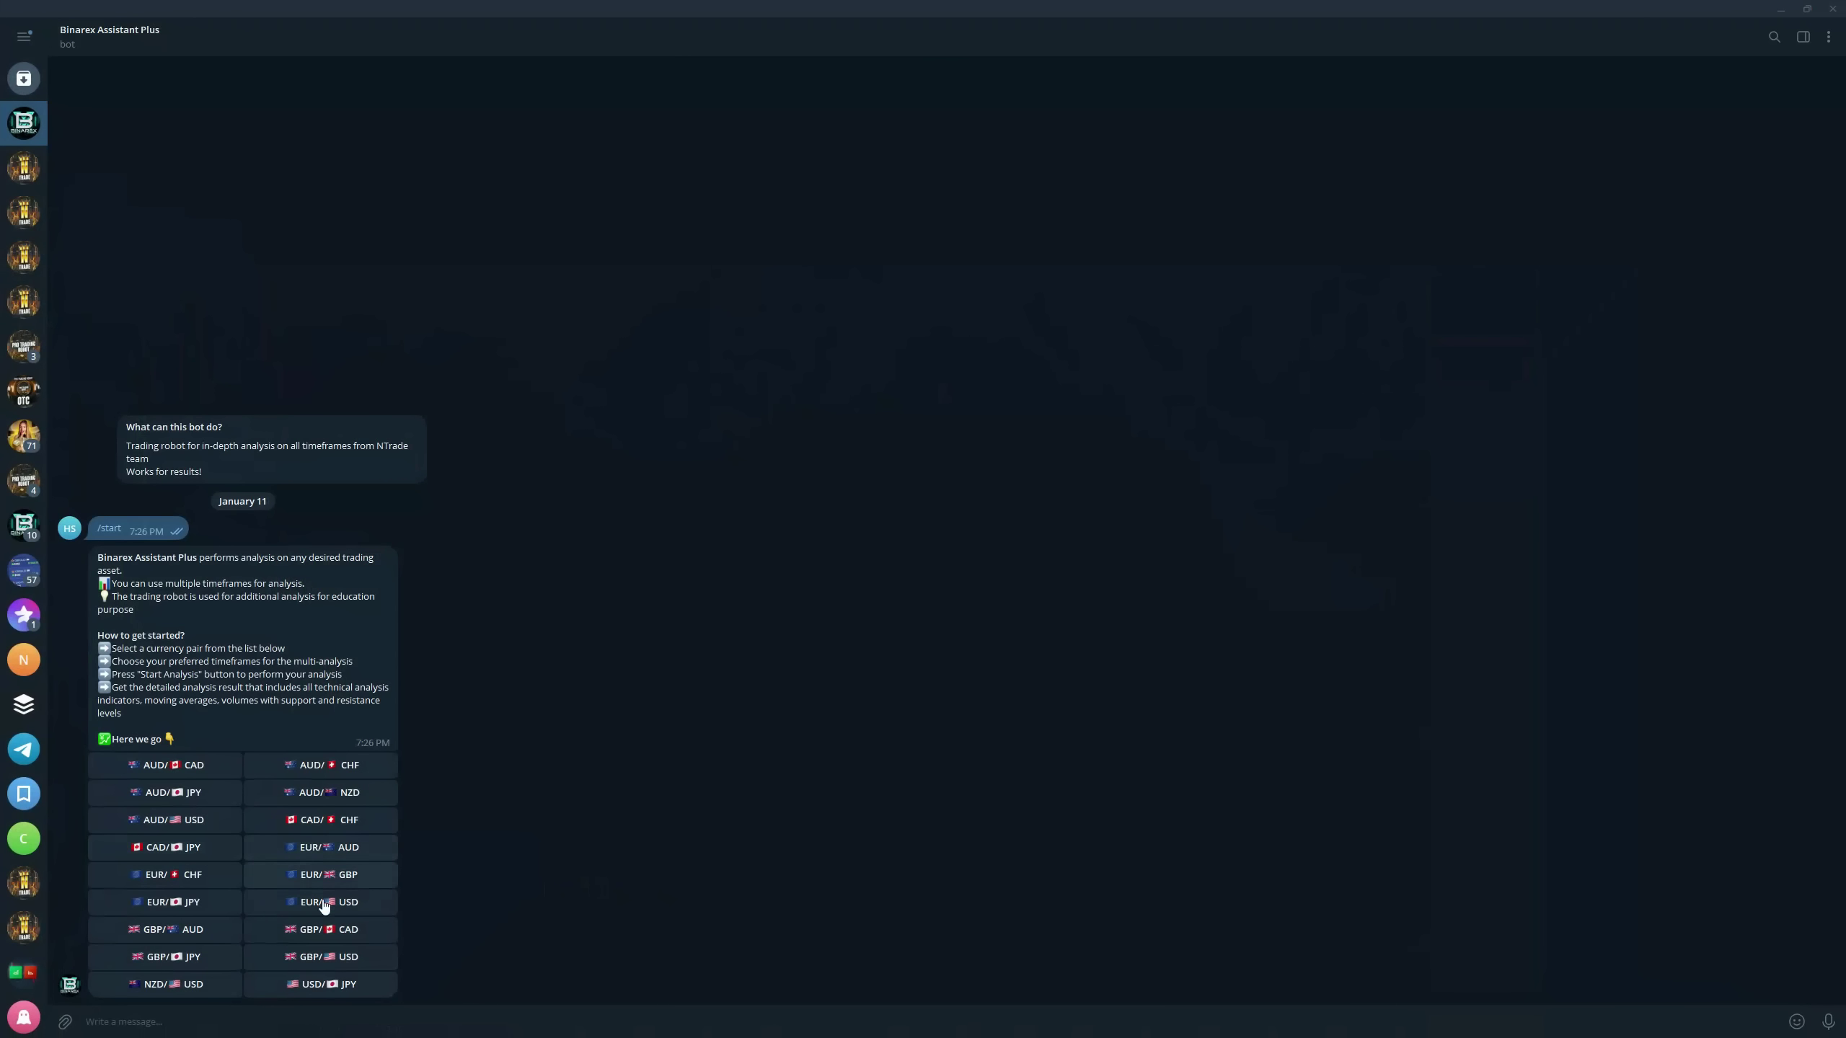
Run the bot's EUR/GBP analysis on 5, 15, 30-minute and 1-hour timeframes
{"action": "left_click", "coordinate": [351, 875]}
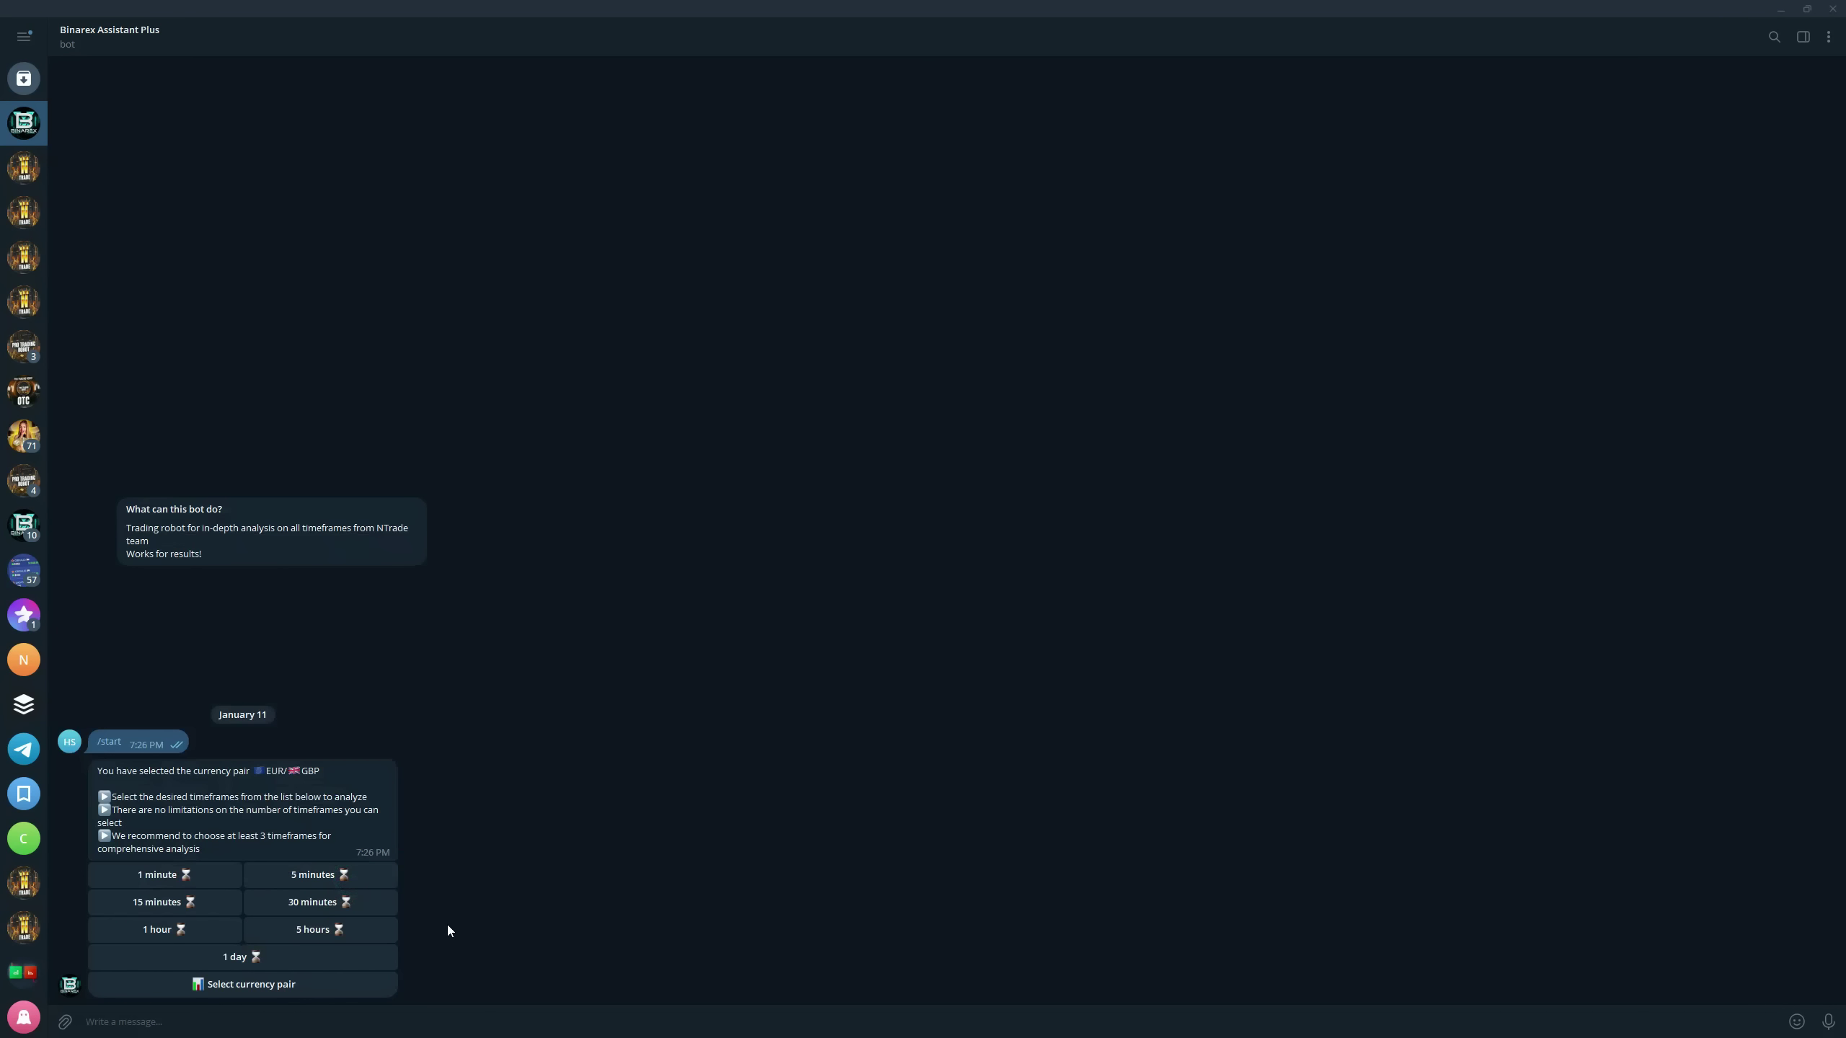
{"action": "left_click", "coordinate": [315, 875]}
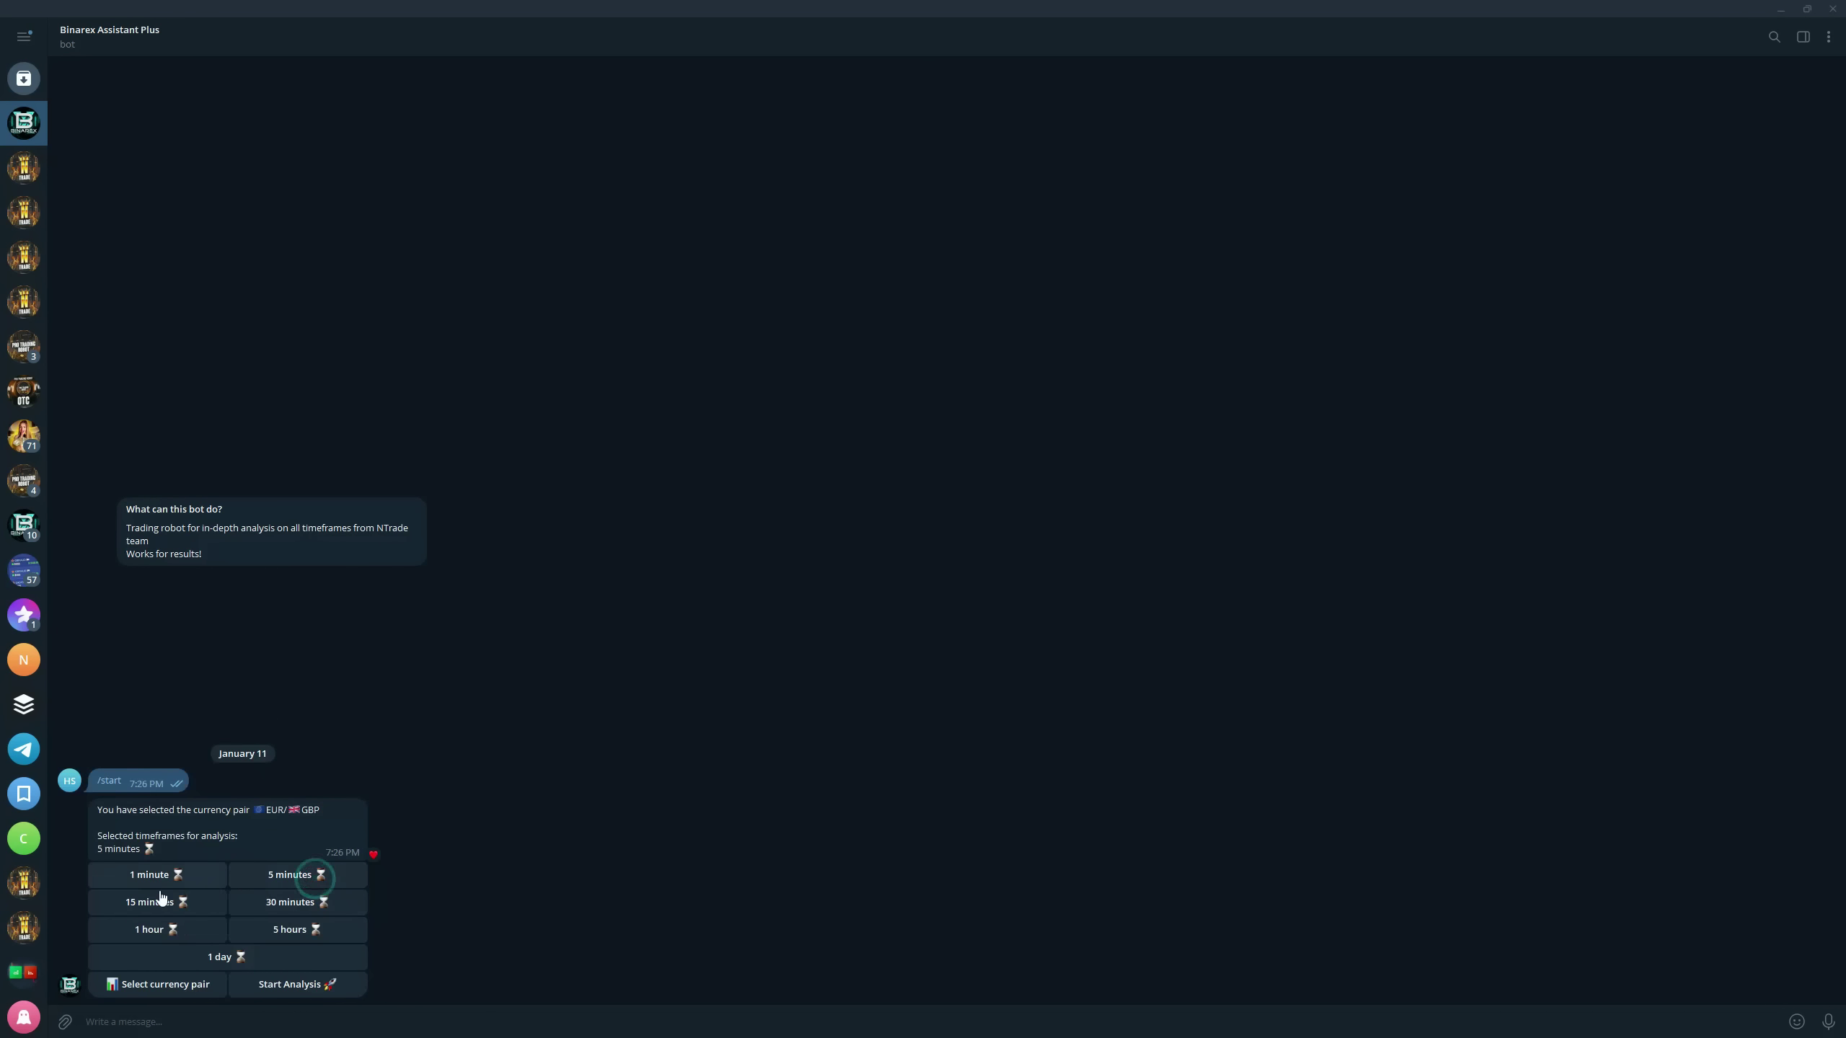
{"action": "left_click", "coordinate": [161, 899]}
{"action": "left_click", "coordinate": [294, 902]}
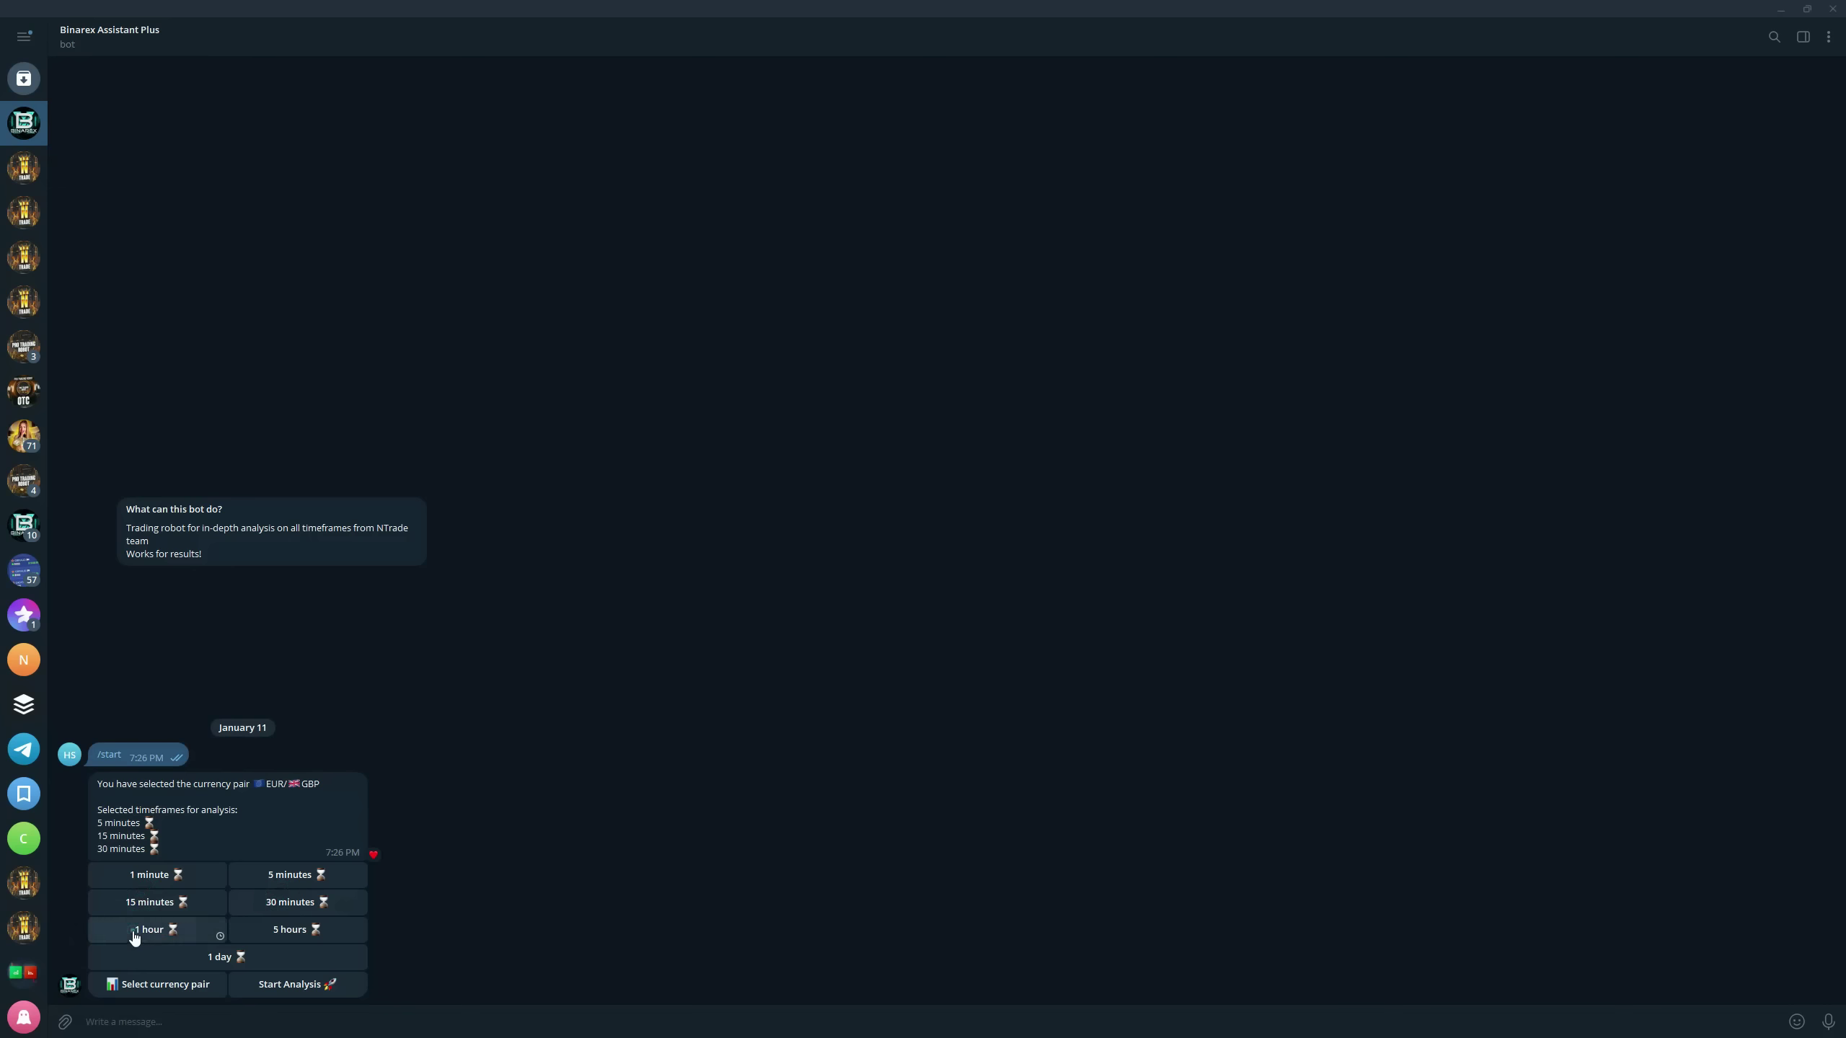
{"action": "left_click", "coordinate": [136, 933]}
{"action": "left_click", "coordinate": [289, 983]}
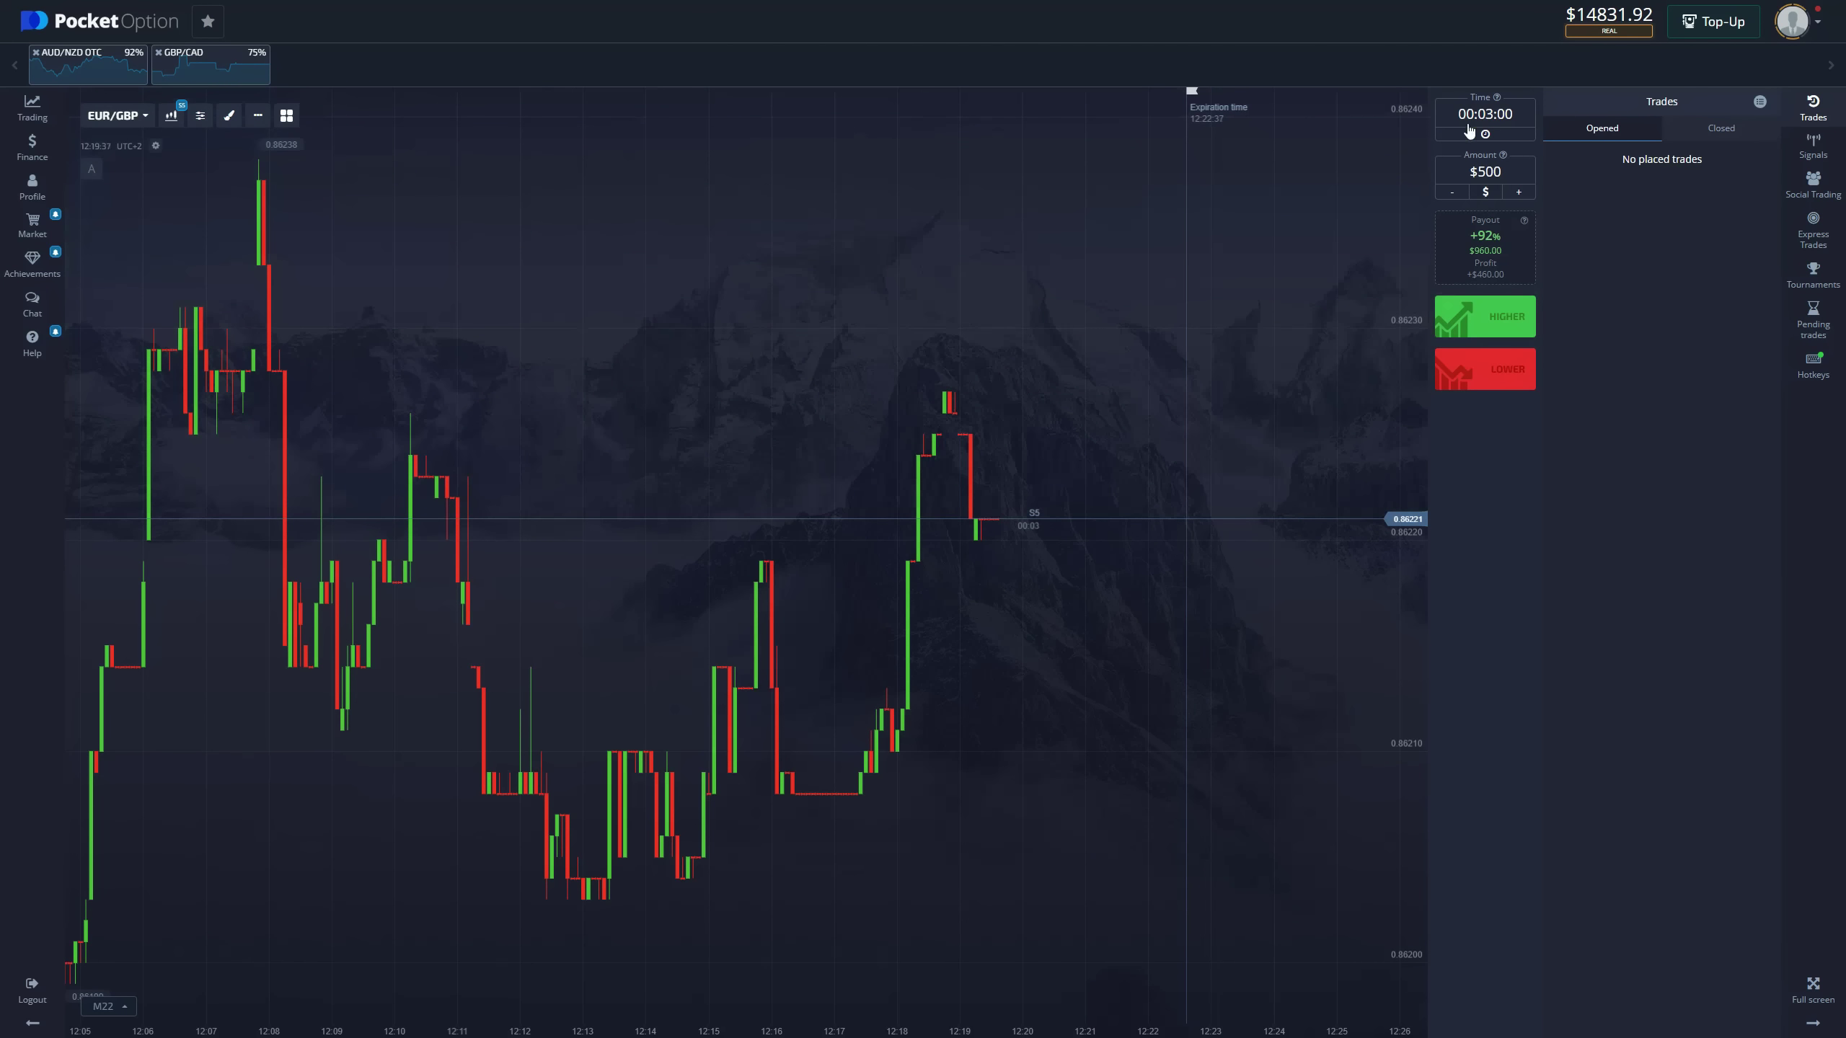
Place HIGHER trades on EUR/GBP with Shift+W, rescaling the chart until they expire
{"action": "key", "text": "shift+w"}
{"action": "key", "text": "shift+w"}
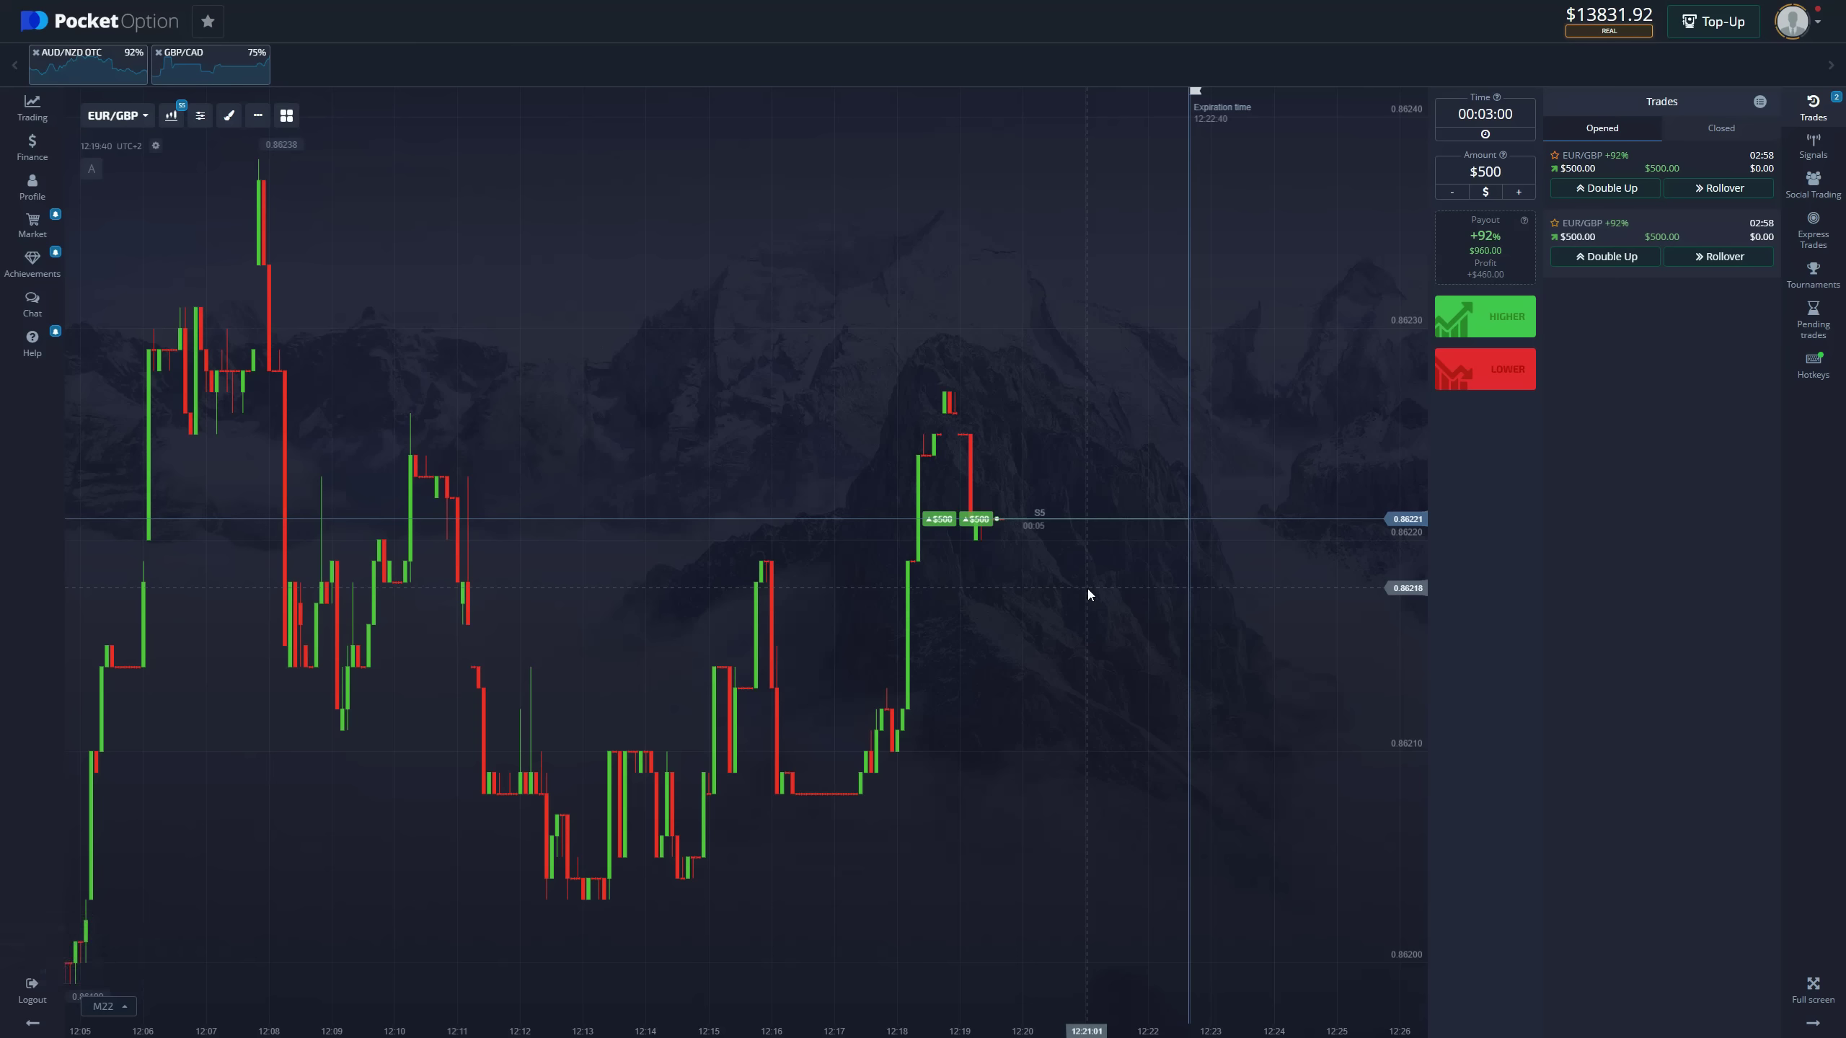
{"action": "left_click_drag", "start_coordinate": [1160, 571], "coordinate": [1105, 583]}
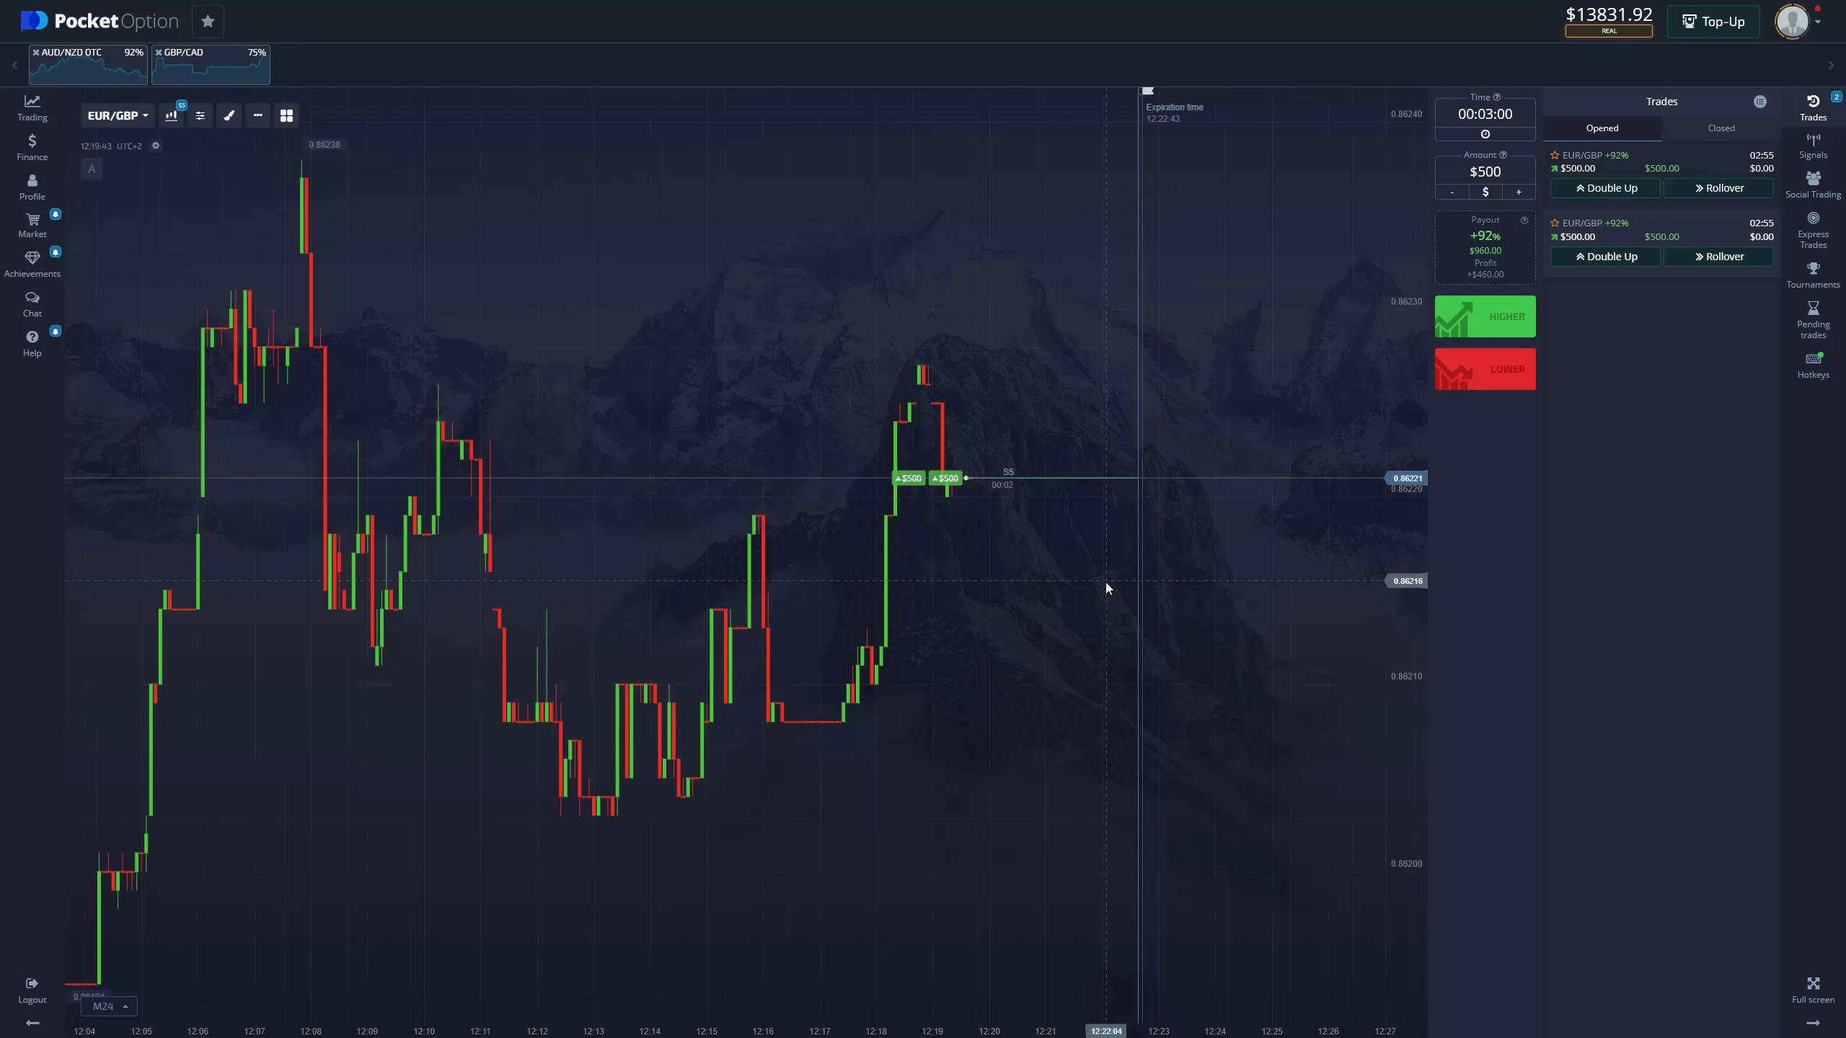
{"action": "left_click_drag", "start_coordinate": [1105, 583], "coordinate": [1108, 554]}
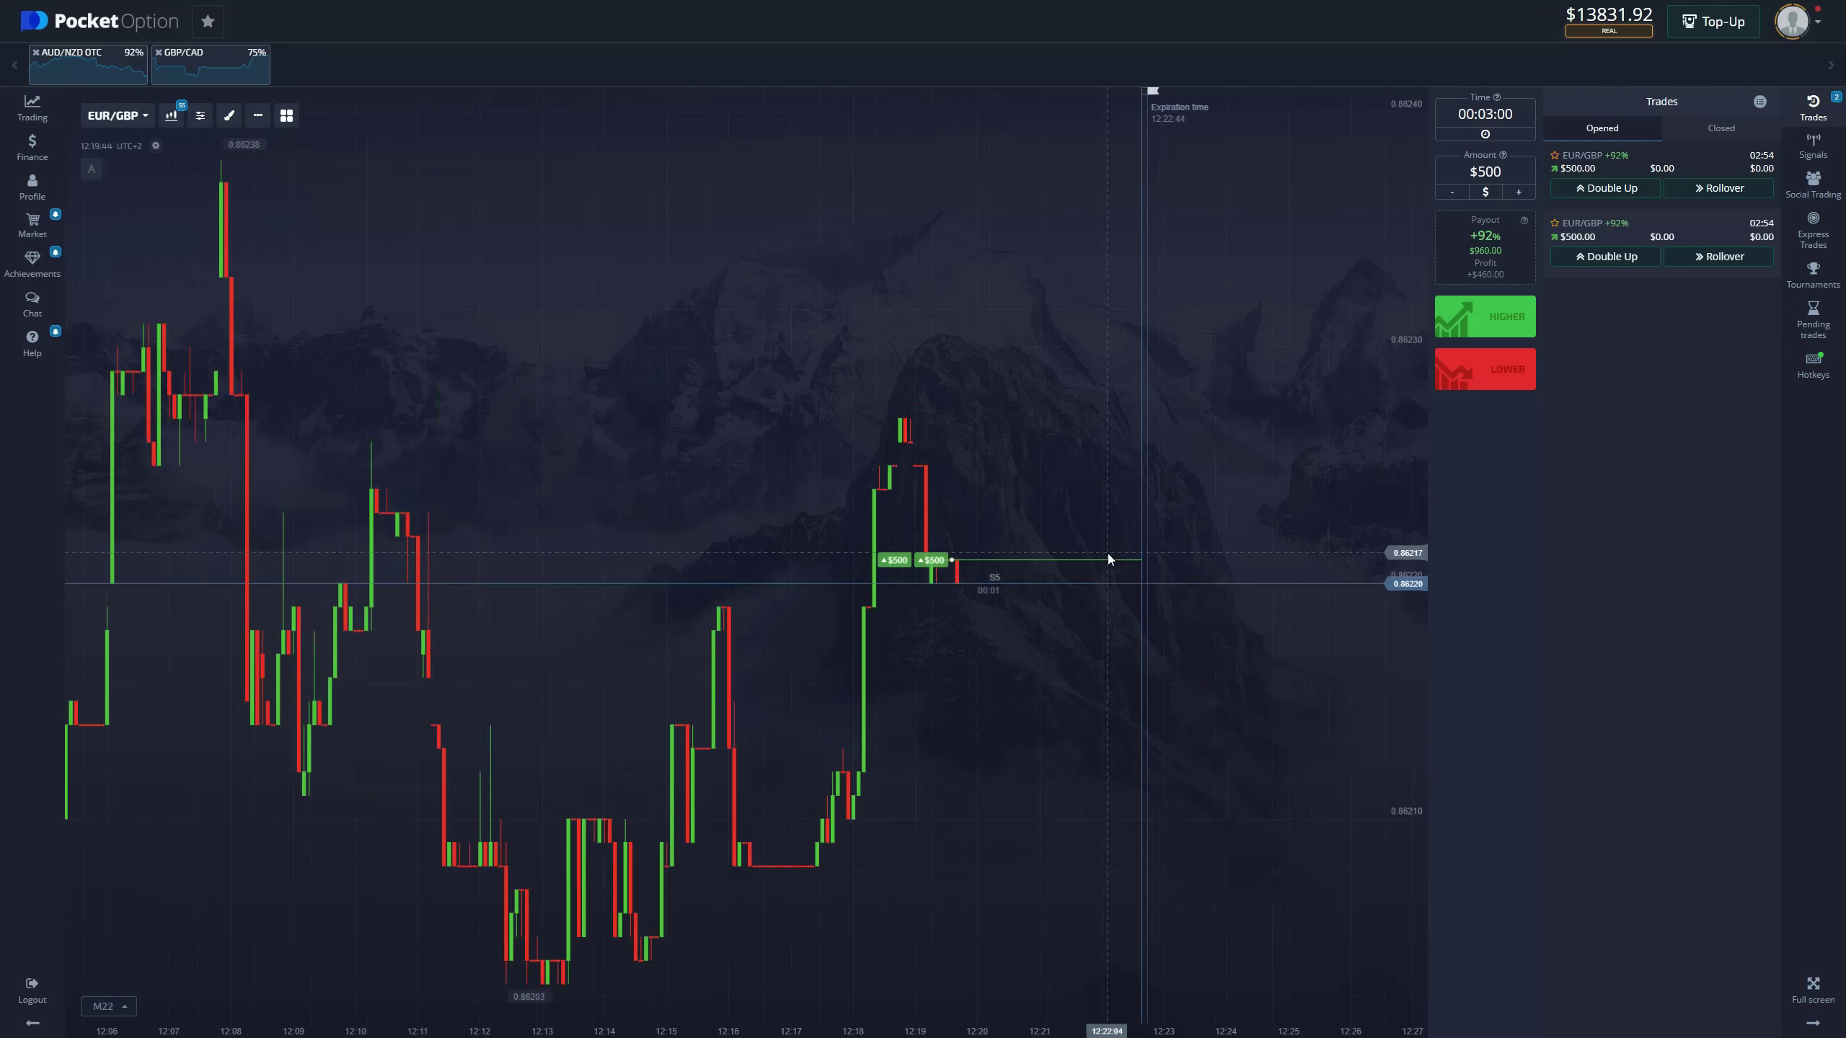
{"action": "scroll", "coordinate": [1101, 555], "scroll_direction": "up", "scroll_amount": 4}
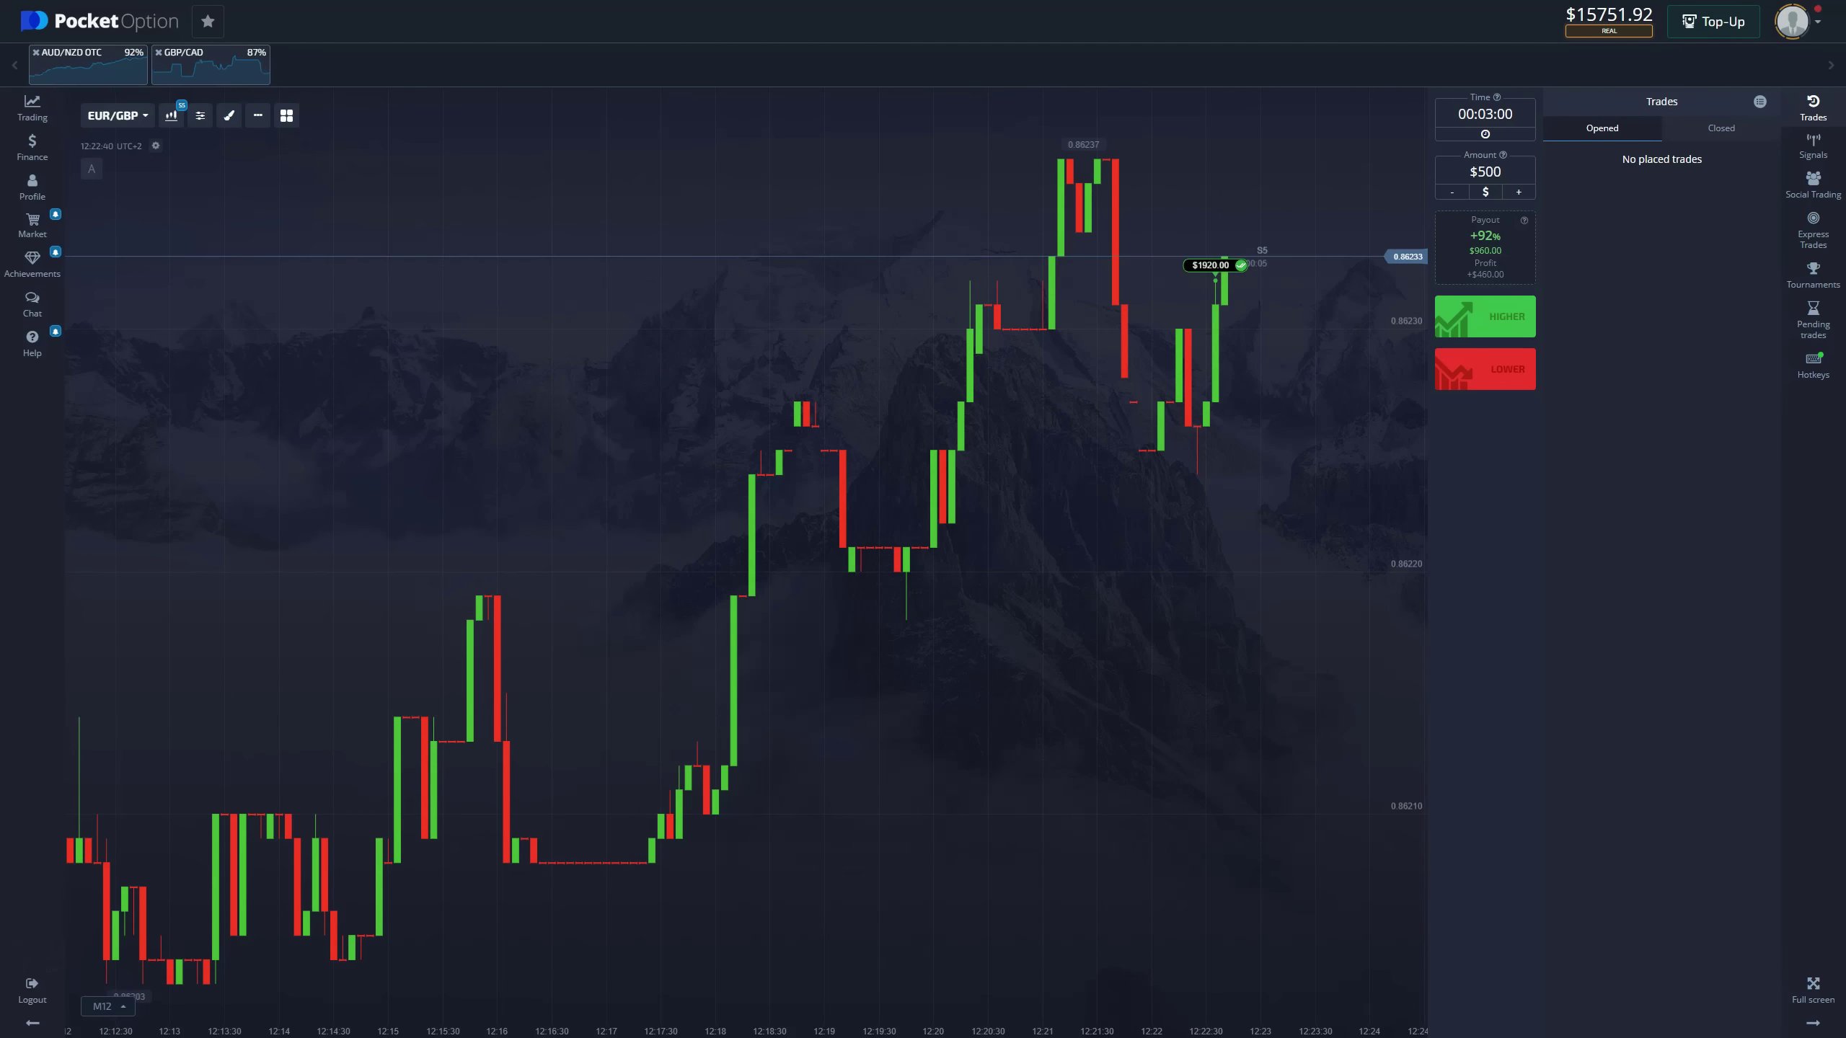
{"action": "key", "text": "alt+Tab"}
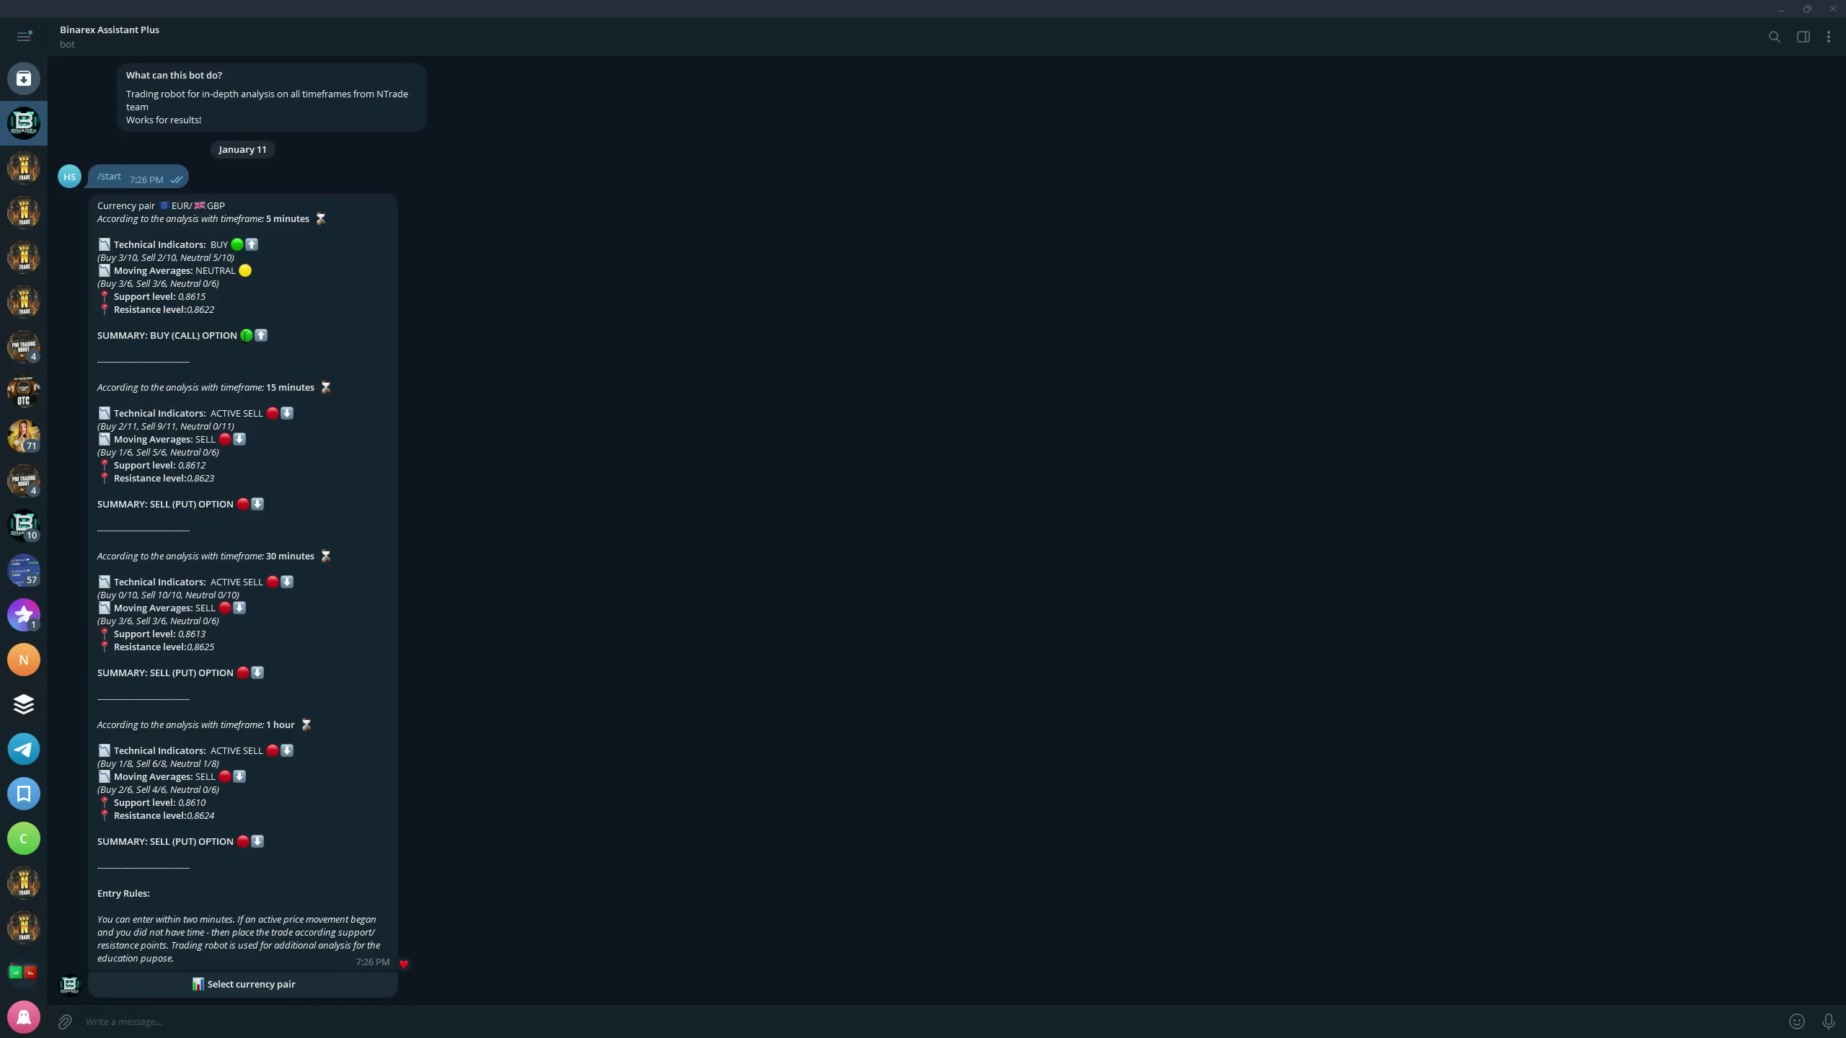
Bring back the Binarex bot's currency-pair list with 'Select currency pair'
{"action": "left_click", "coordinate": [280, 984]}
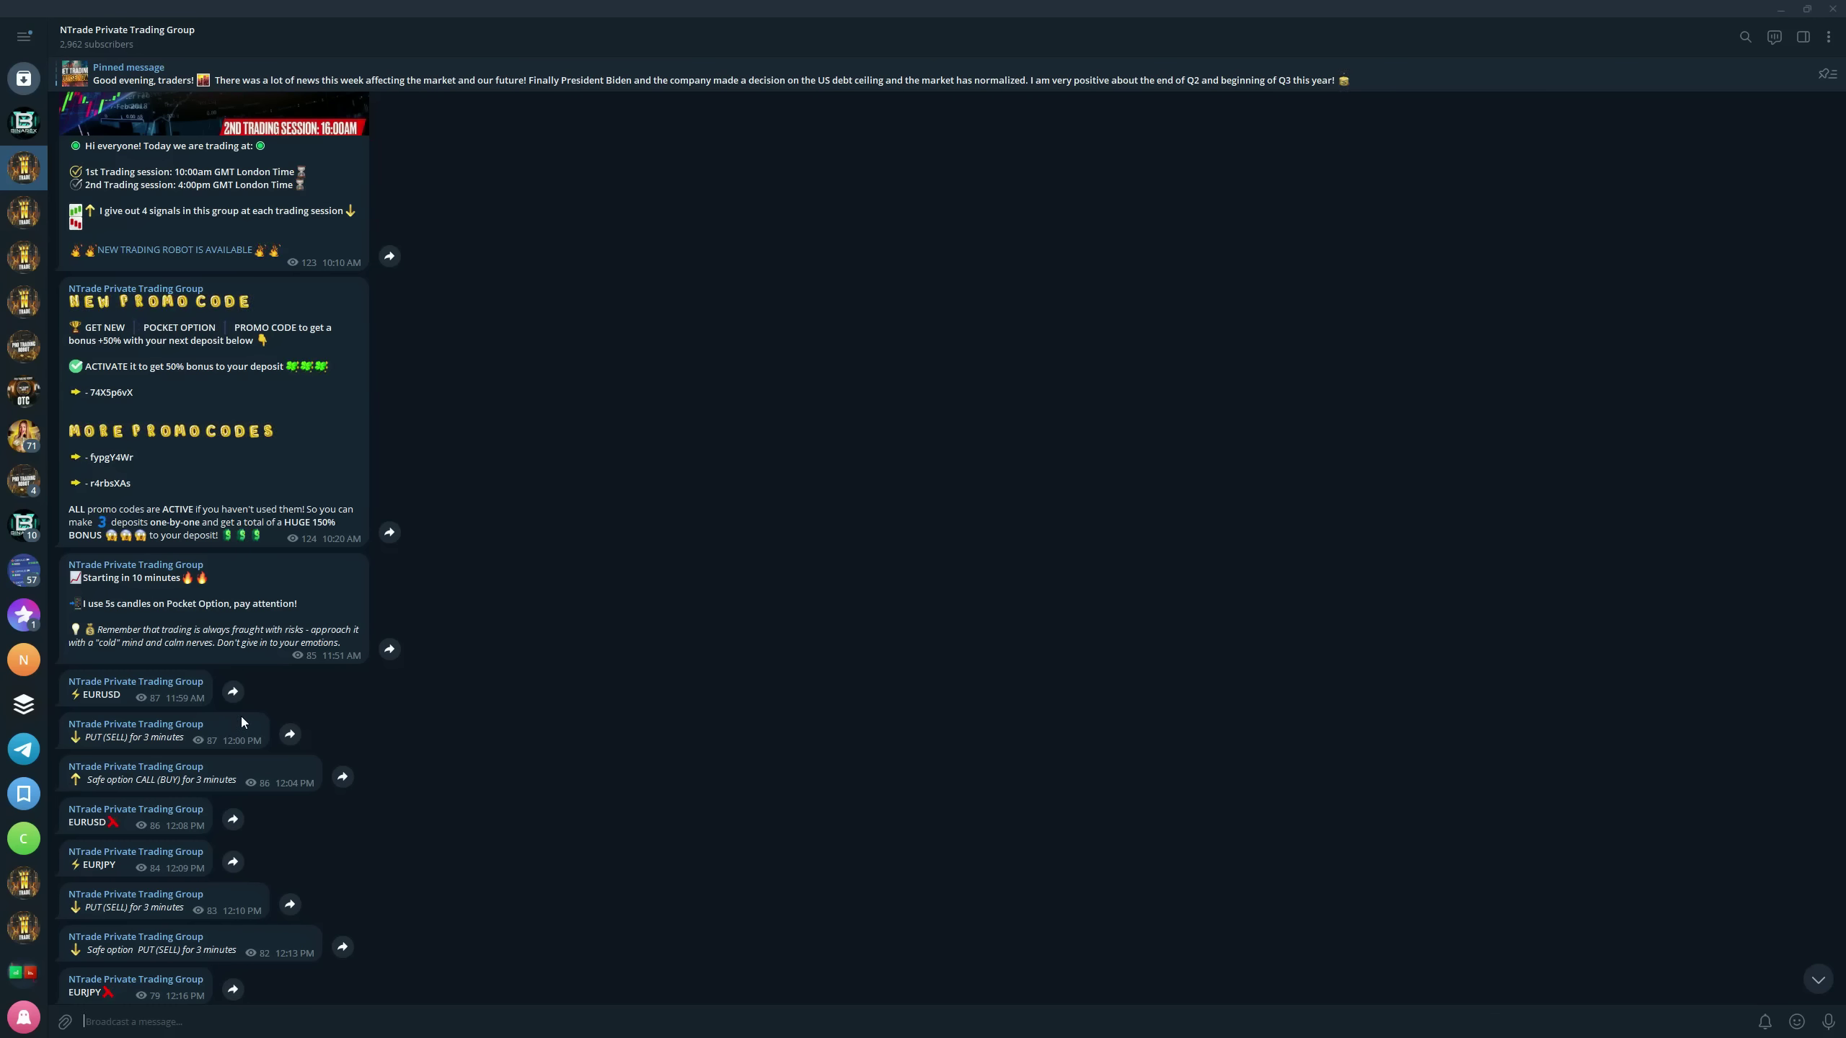
{"action": "scroll", "coordinate": [269, 729], "scroll_direction": "down", "scroll_amount": 3}
{"action": "scroll", "coordinate": [269, 728], "scroll_direction": "down", "scroll_amount": 1}
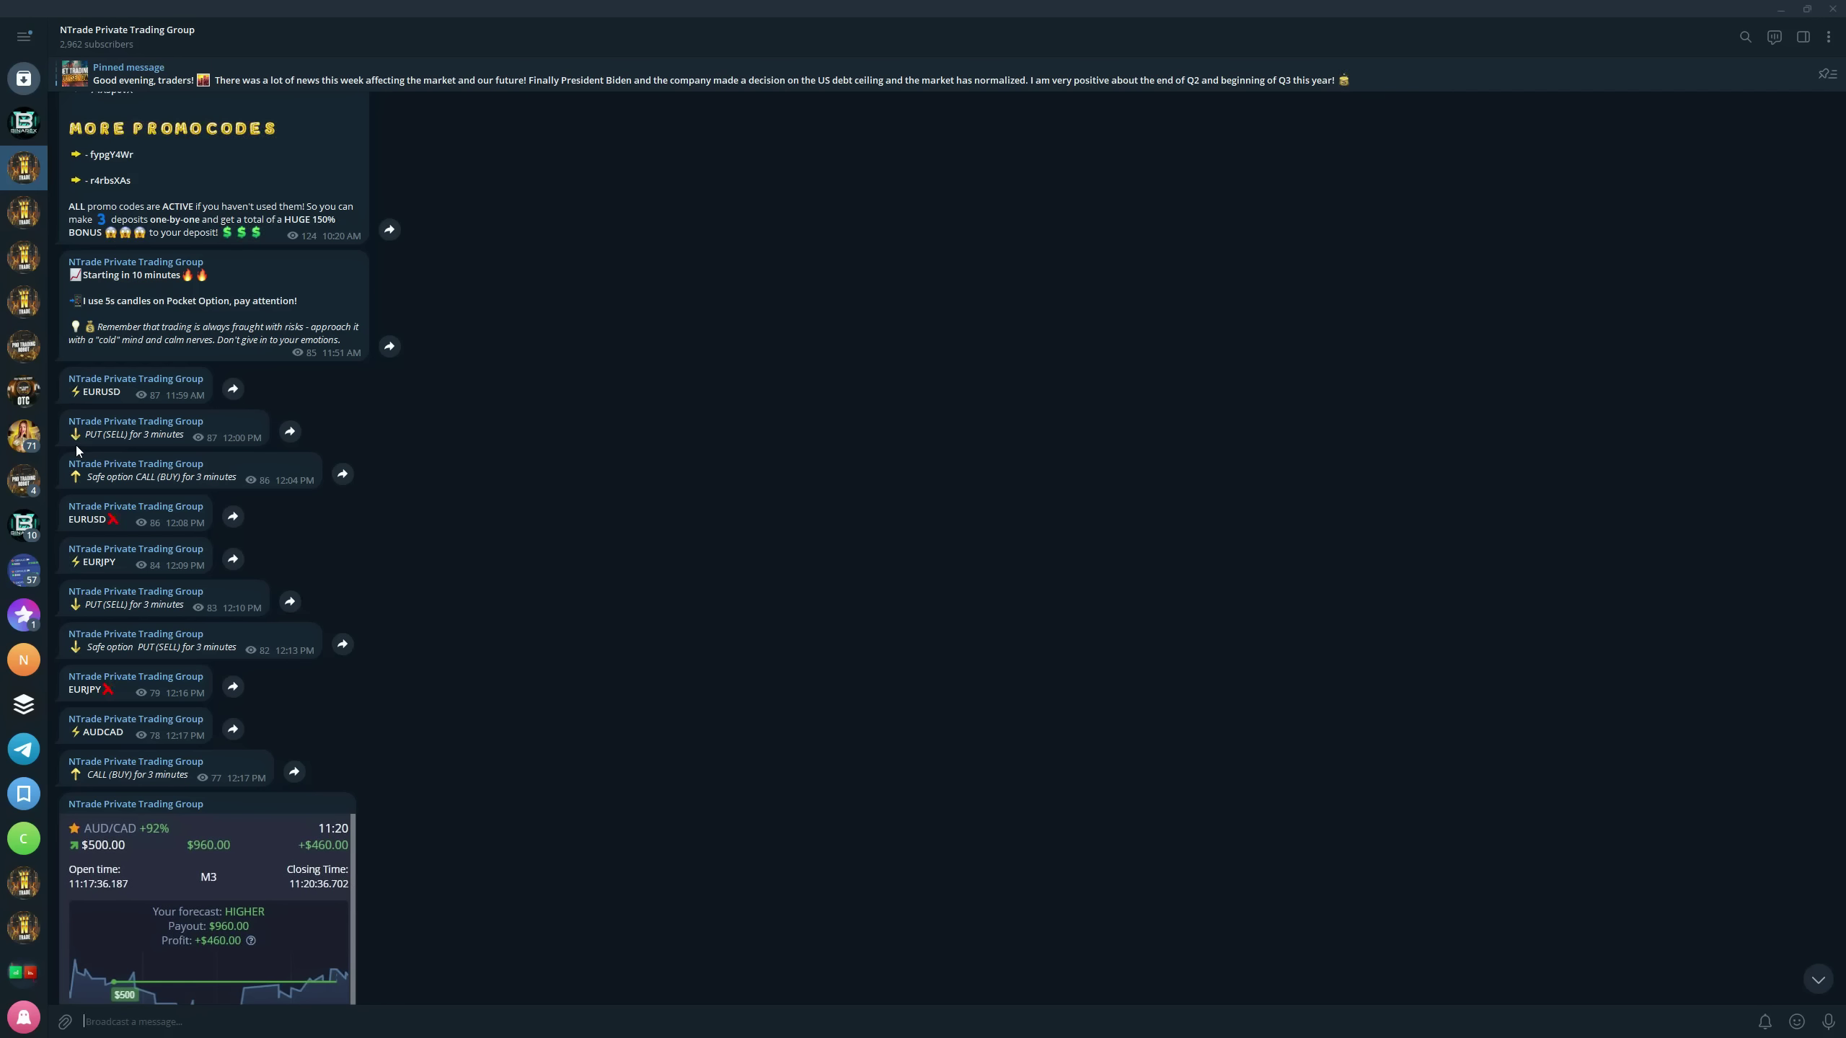
Glance at Pro Trading Robot, return to NTrade, select the Binarex chat, and minimize Telegram
{"action": "left_click", "coordinate": [23, 343]}
{"action": "scroll", "coordinate": [174, 568], "scroll_direction": "up", "scroll_amount": 5}
{"action": "scroll", "coordinate": [209, 629], "scroll_direction": "up", "scroll_amount": 5}
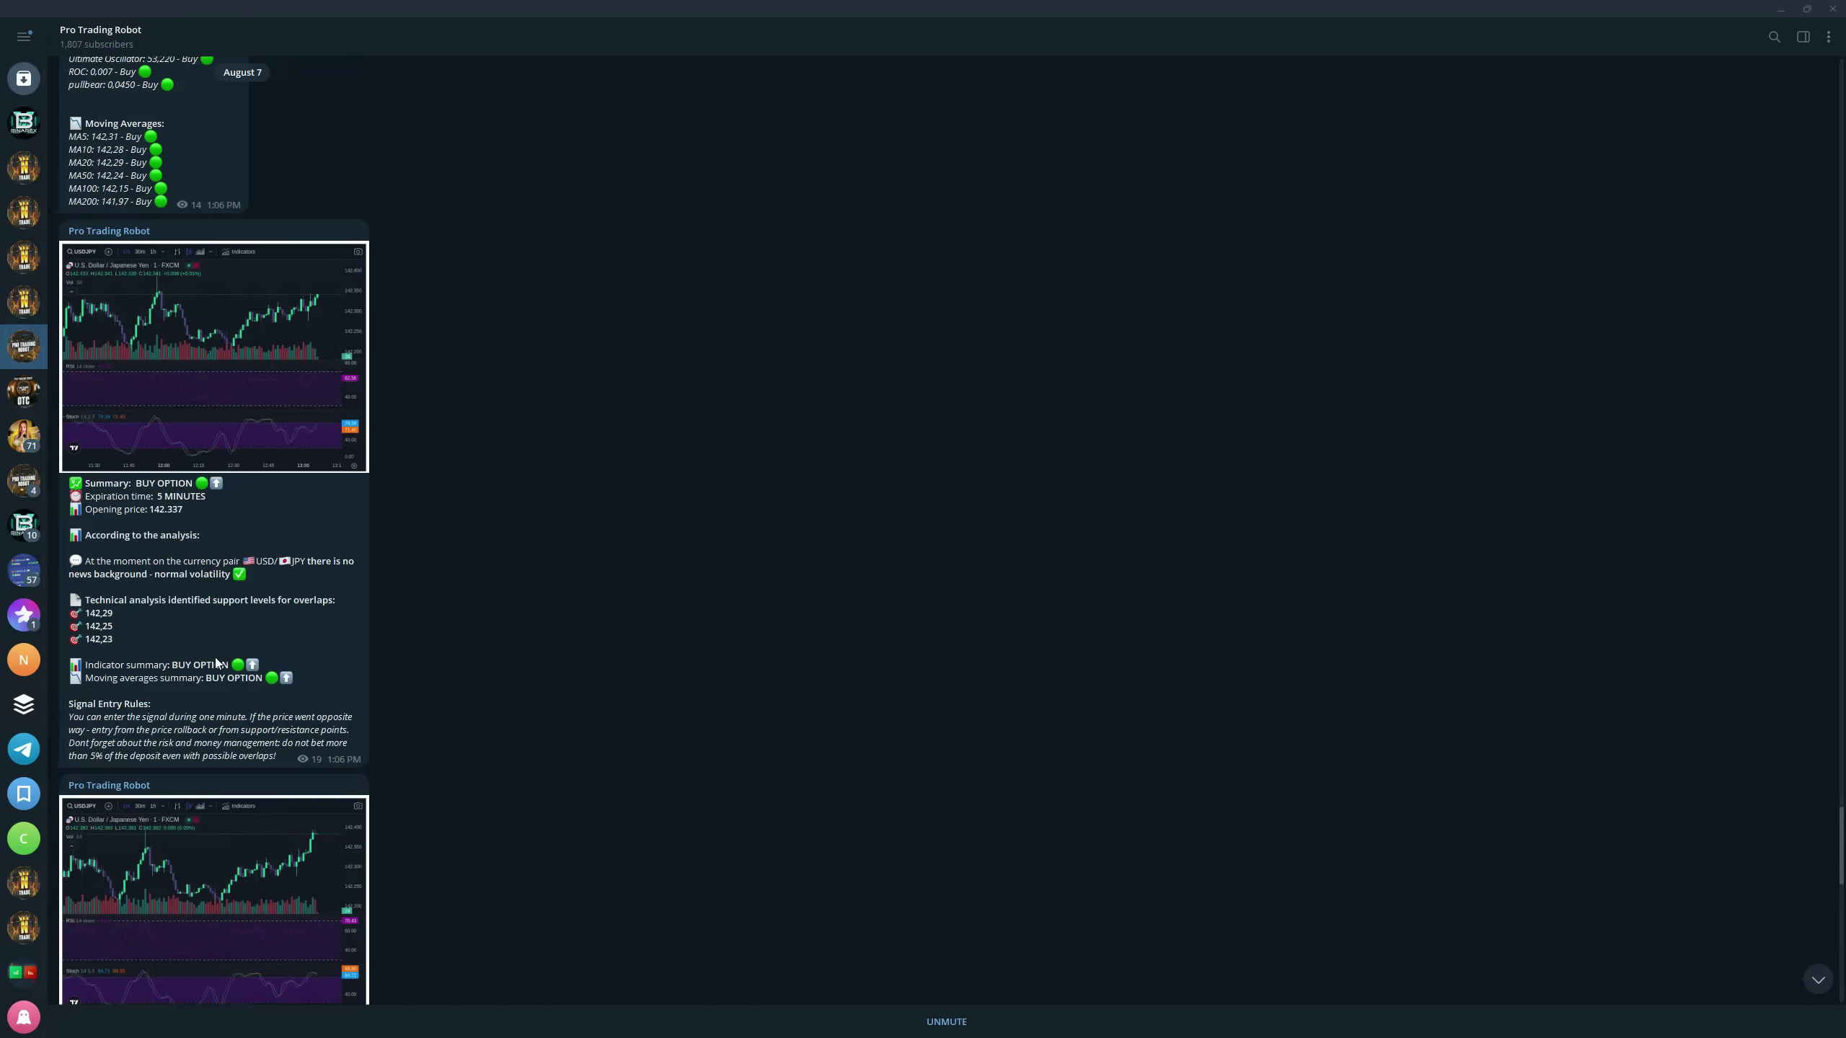
{"action": "scroll", "coordinate": [219, 578], "scroll_direction": "up", "scroll_amount": 5}
{"action": "scroll", "coordinate": [217, 505], "scroll_direction": "up", "scroll_amount": 5}
{"action": "scroll", "coordinate": [217, 504], "scroll_direction": "up", "scroll_amount": 3}
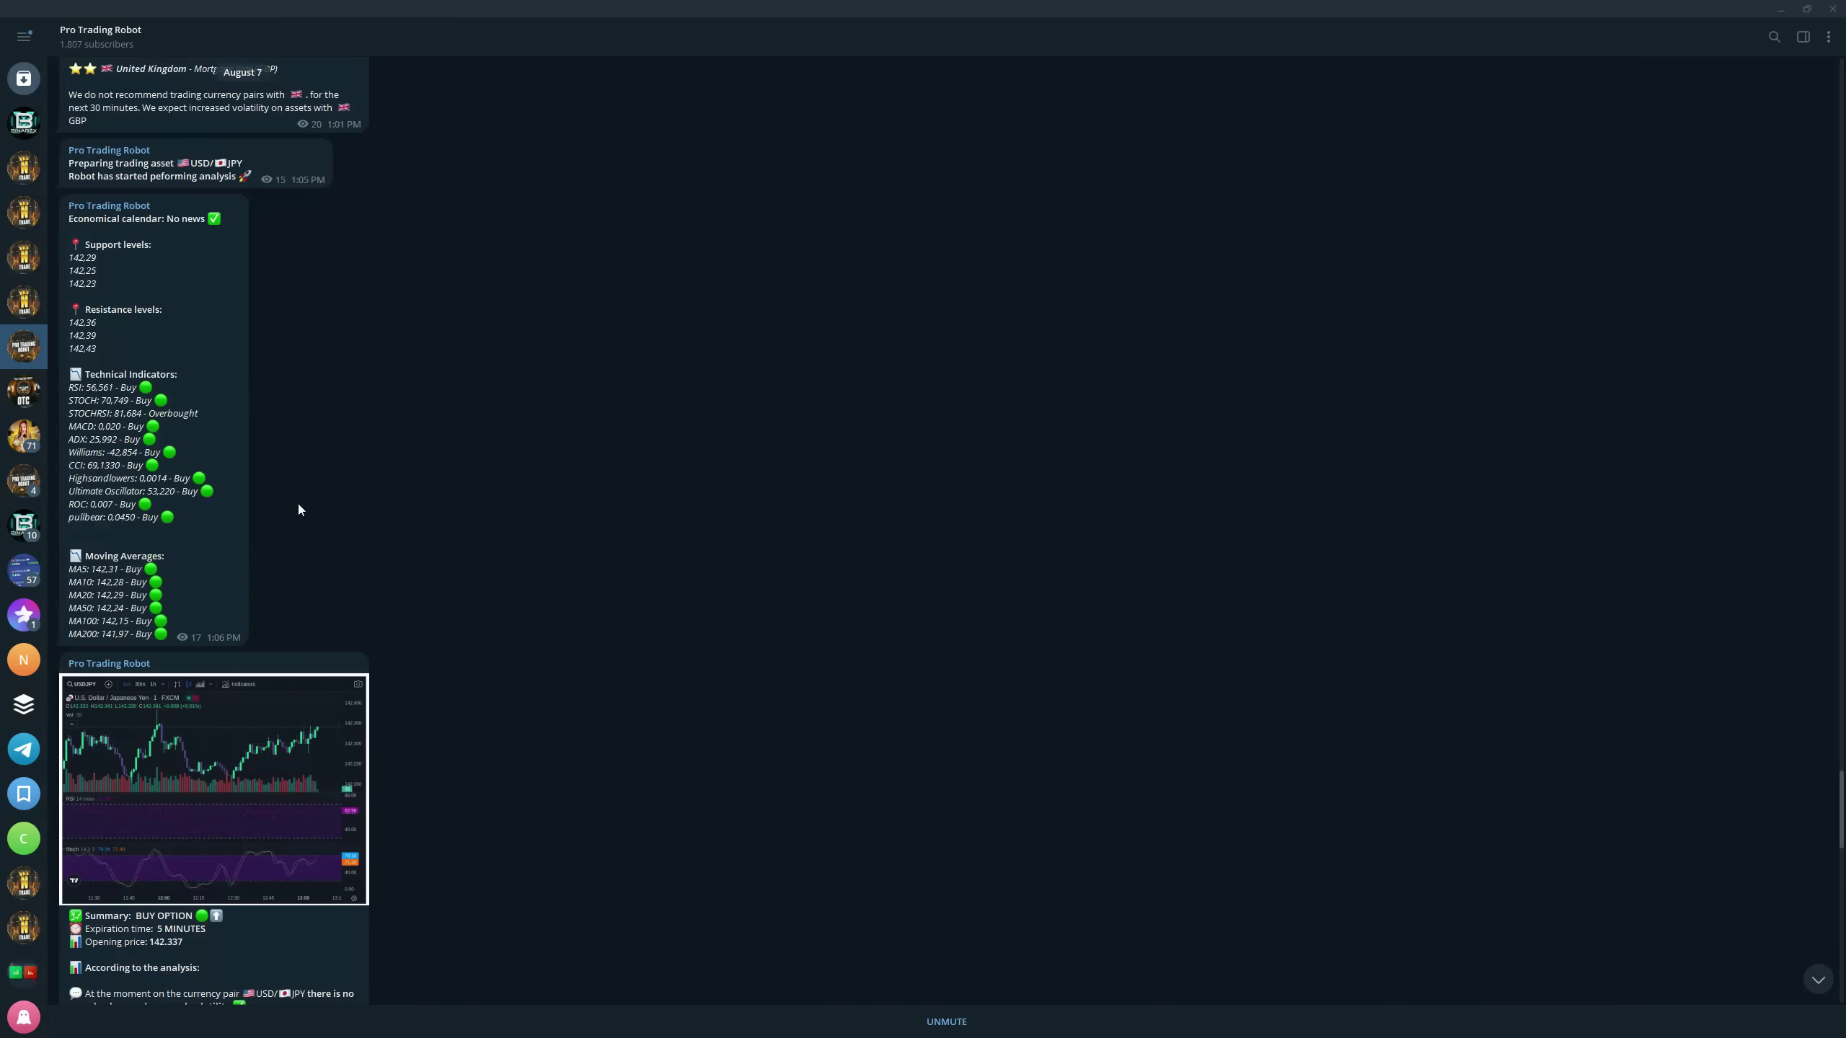
{"action": "left_click", "coordinate": [24, 168]}
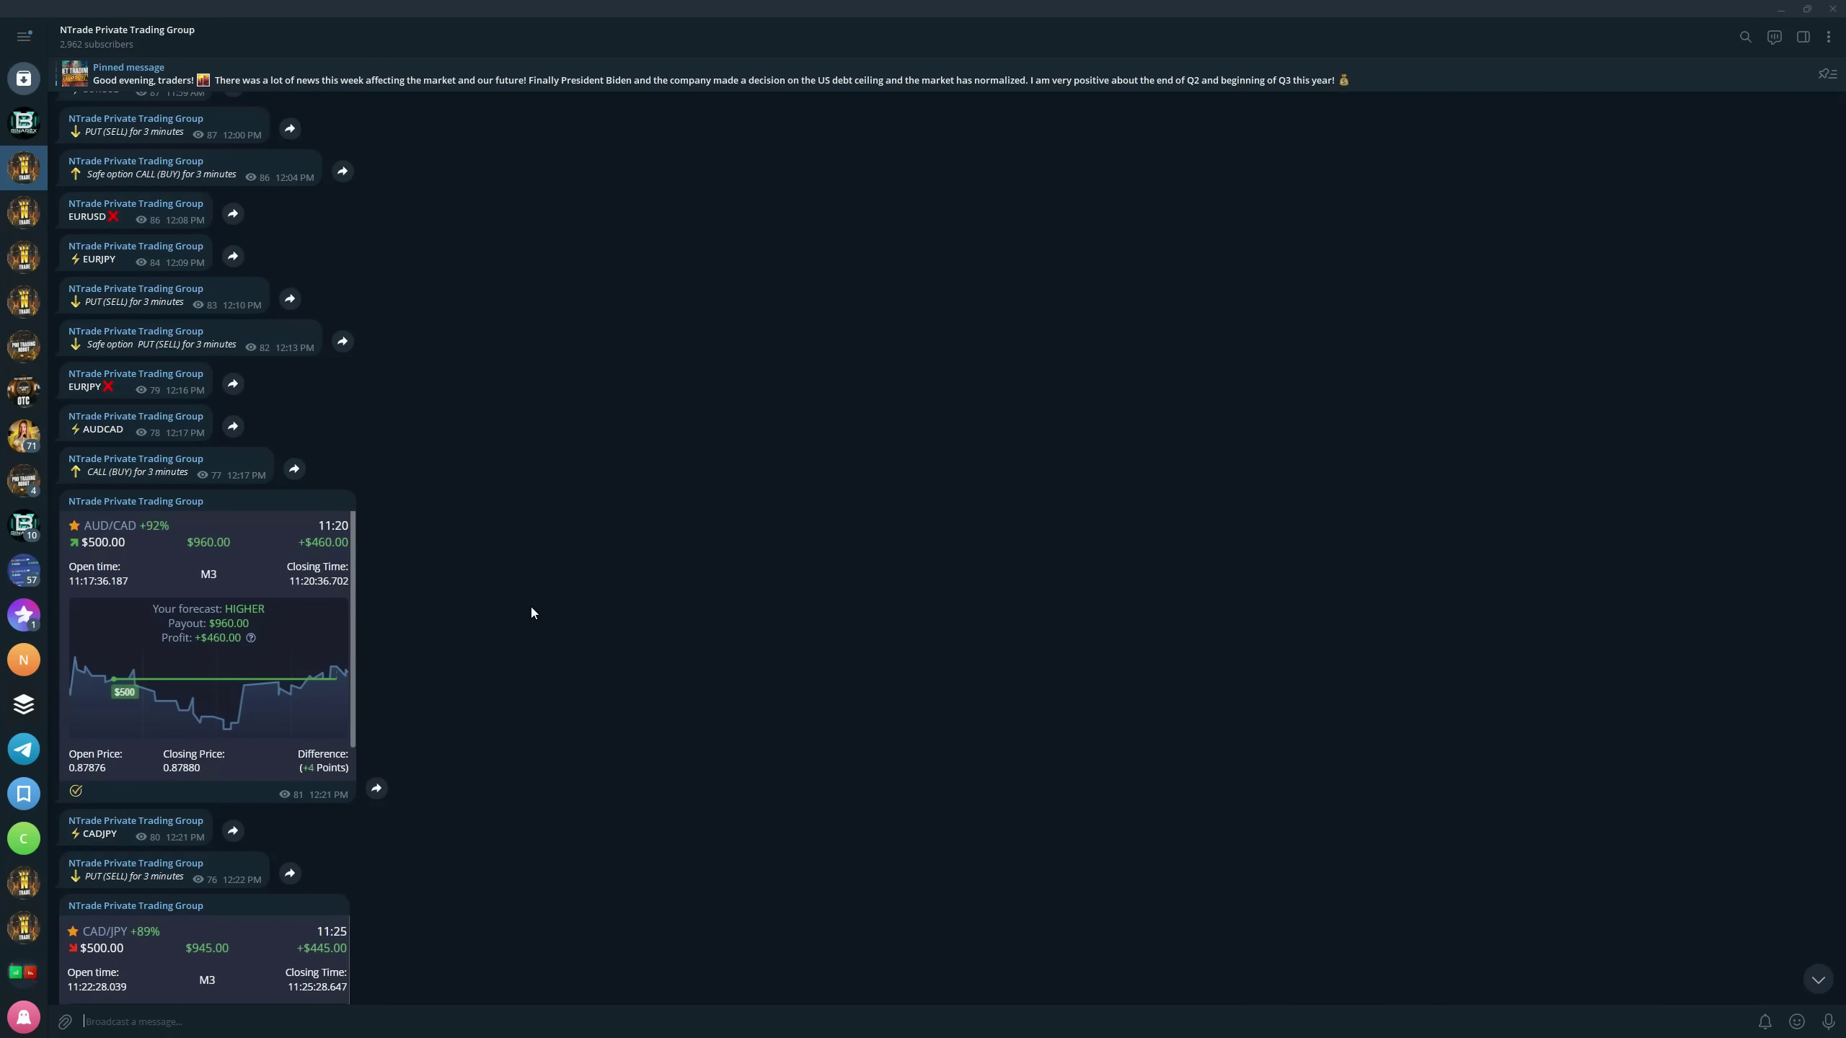
{"action": "scroll", "coordinate": [532, 606], "scroll_direction": "down", "scroll_amount": 3}
{"action": "scroll", "coordinate": [529, 609], "scroll_direction": "down", "scroll_amount": 3}
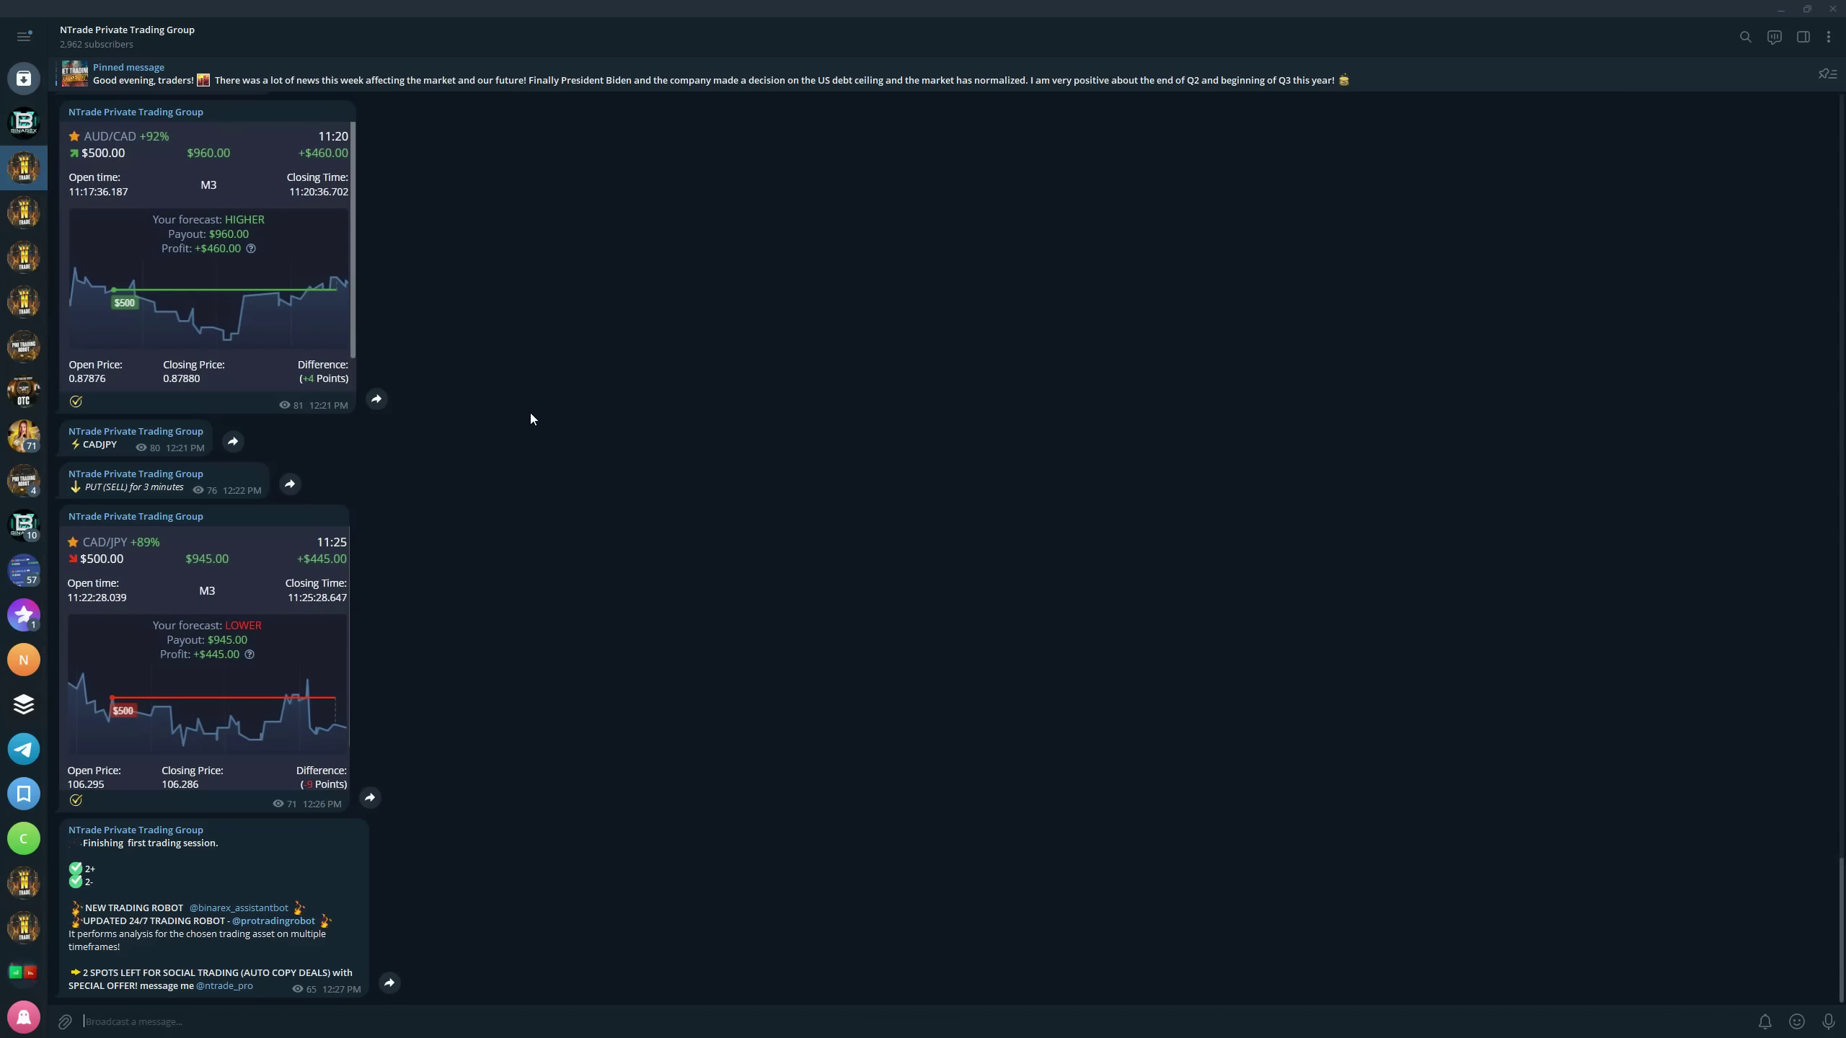
{"action": "left_click", "coordinate": [23, 123]}
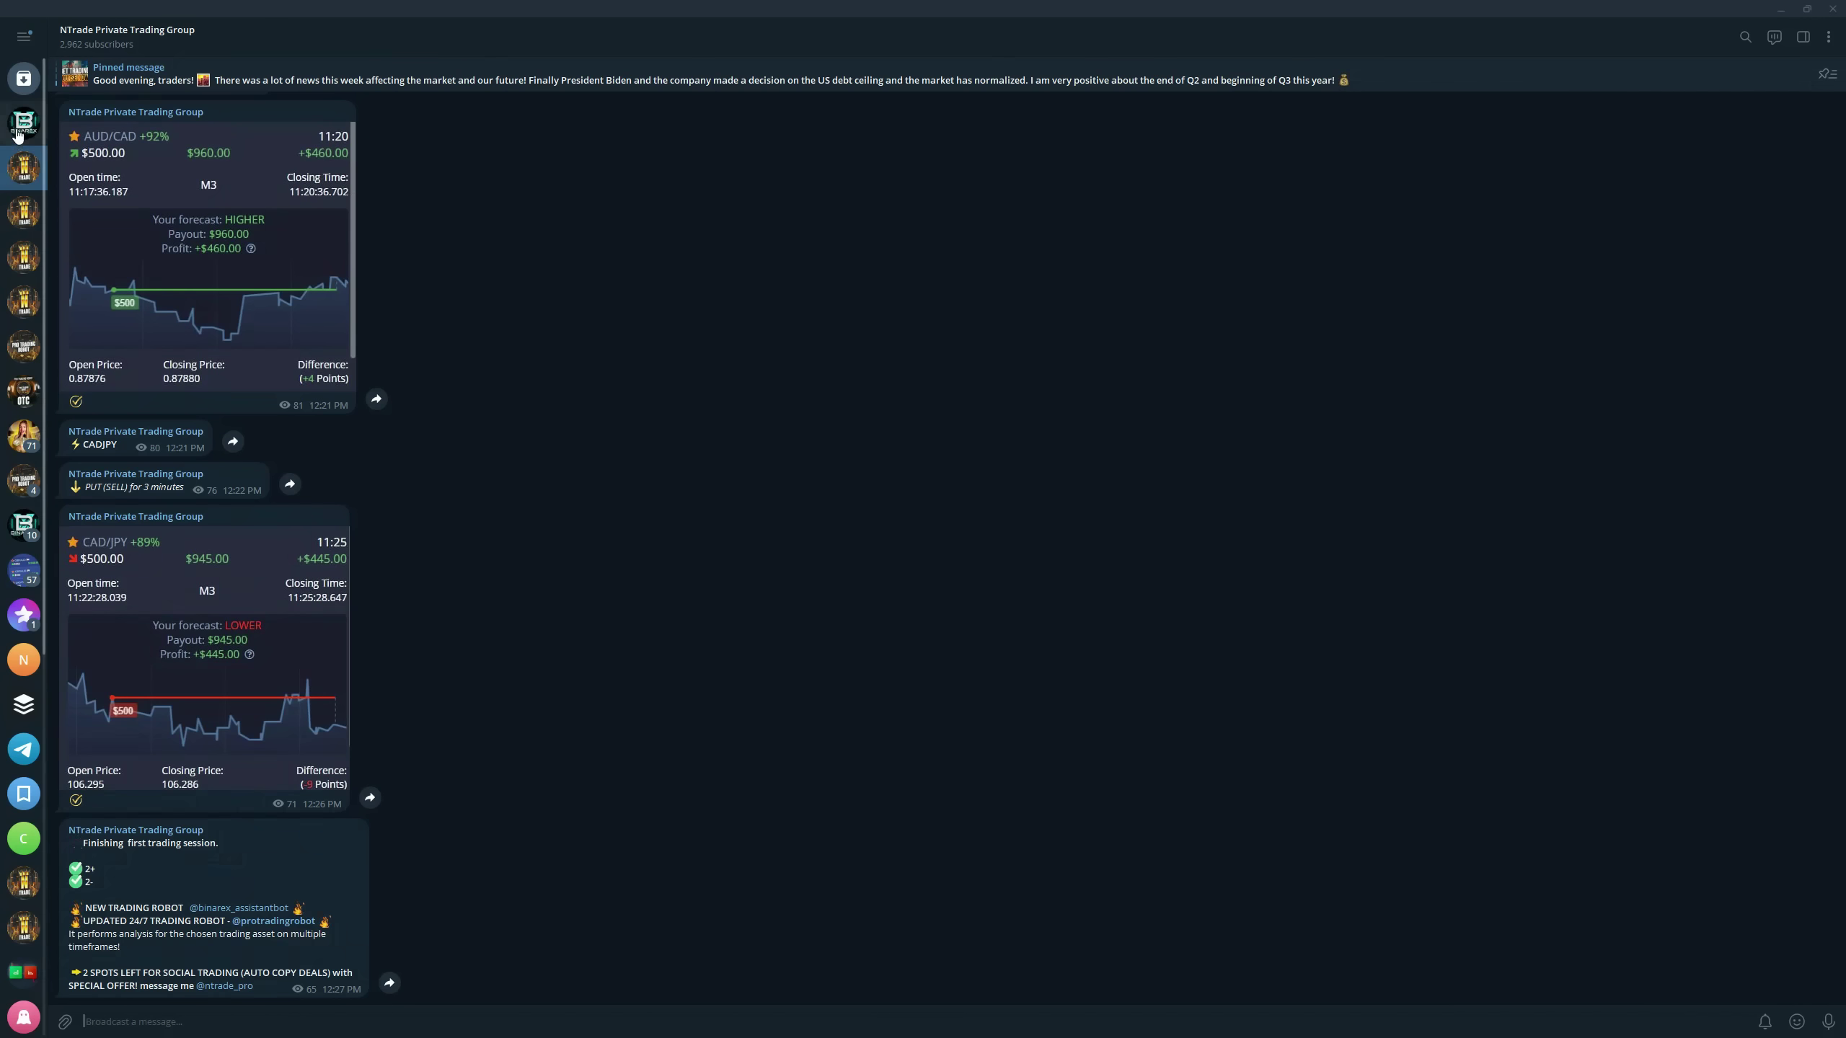
{"action": "left_click", "coordinate": [1776, 12]}
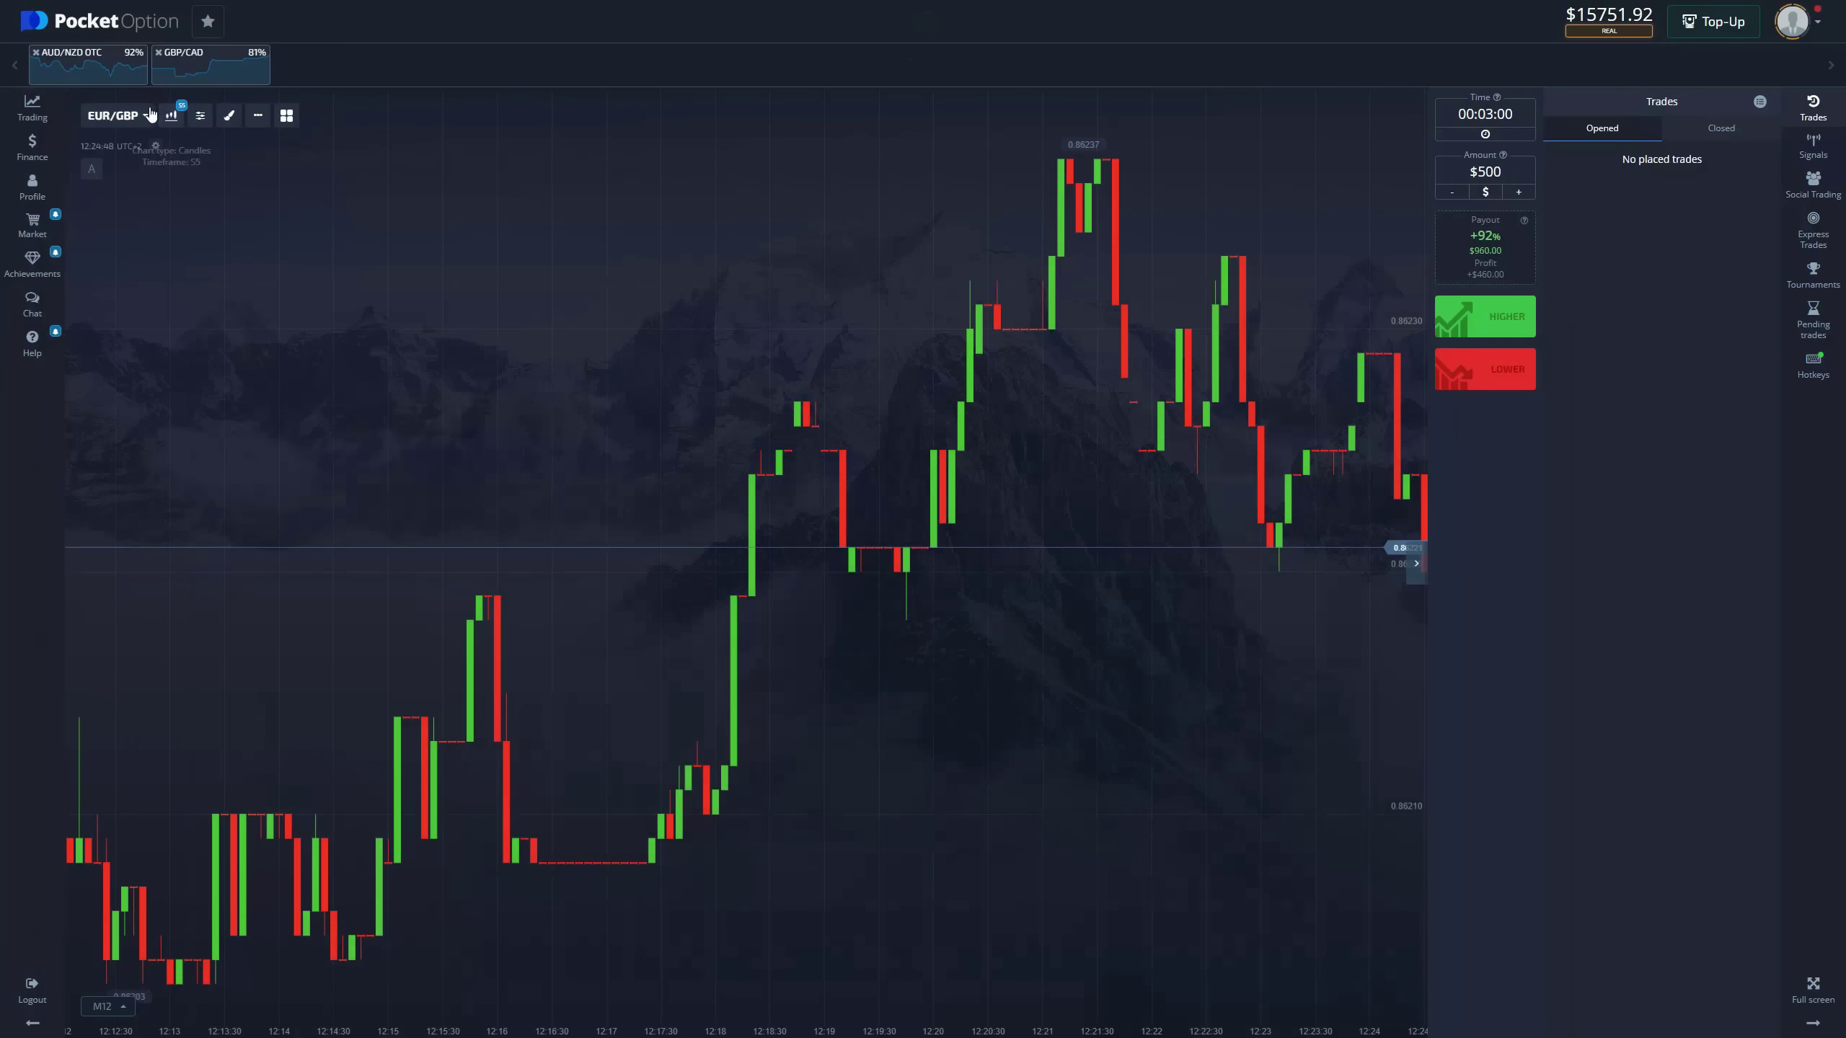
{"action": "scroll", "coordinate": [767, 472], "scroll_direction": "down", "scroll_amount": 2}
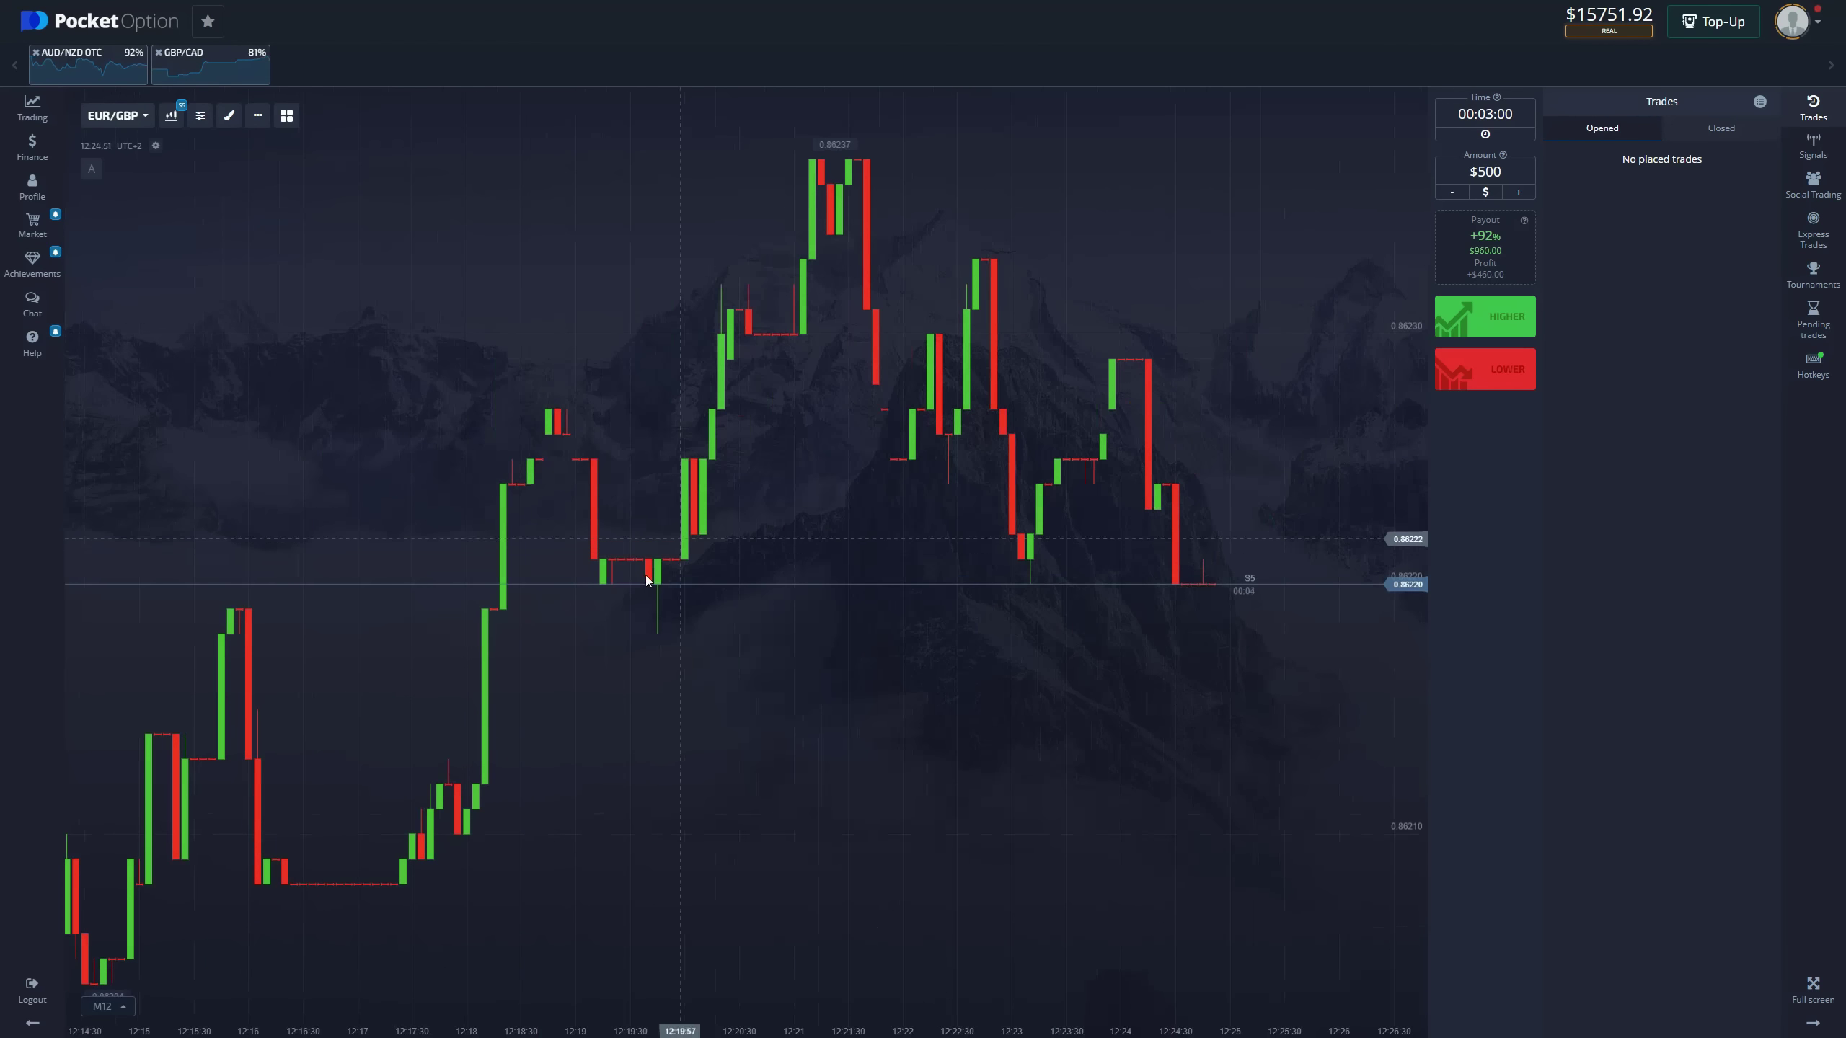
{"action": "scroll", "coordinate": [401, 706], "scroll_direction": "up", "scroll_amount": 1}
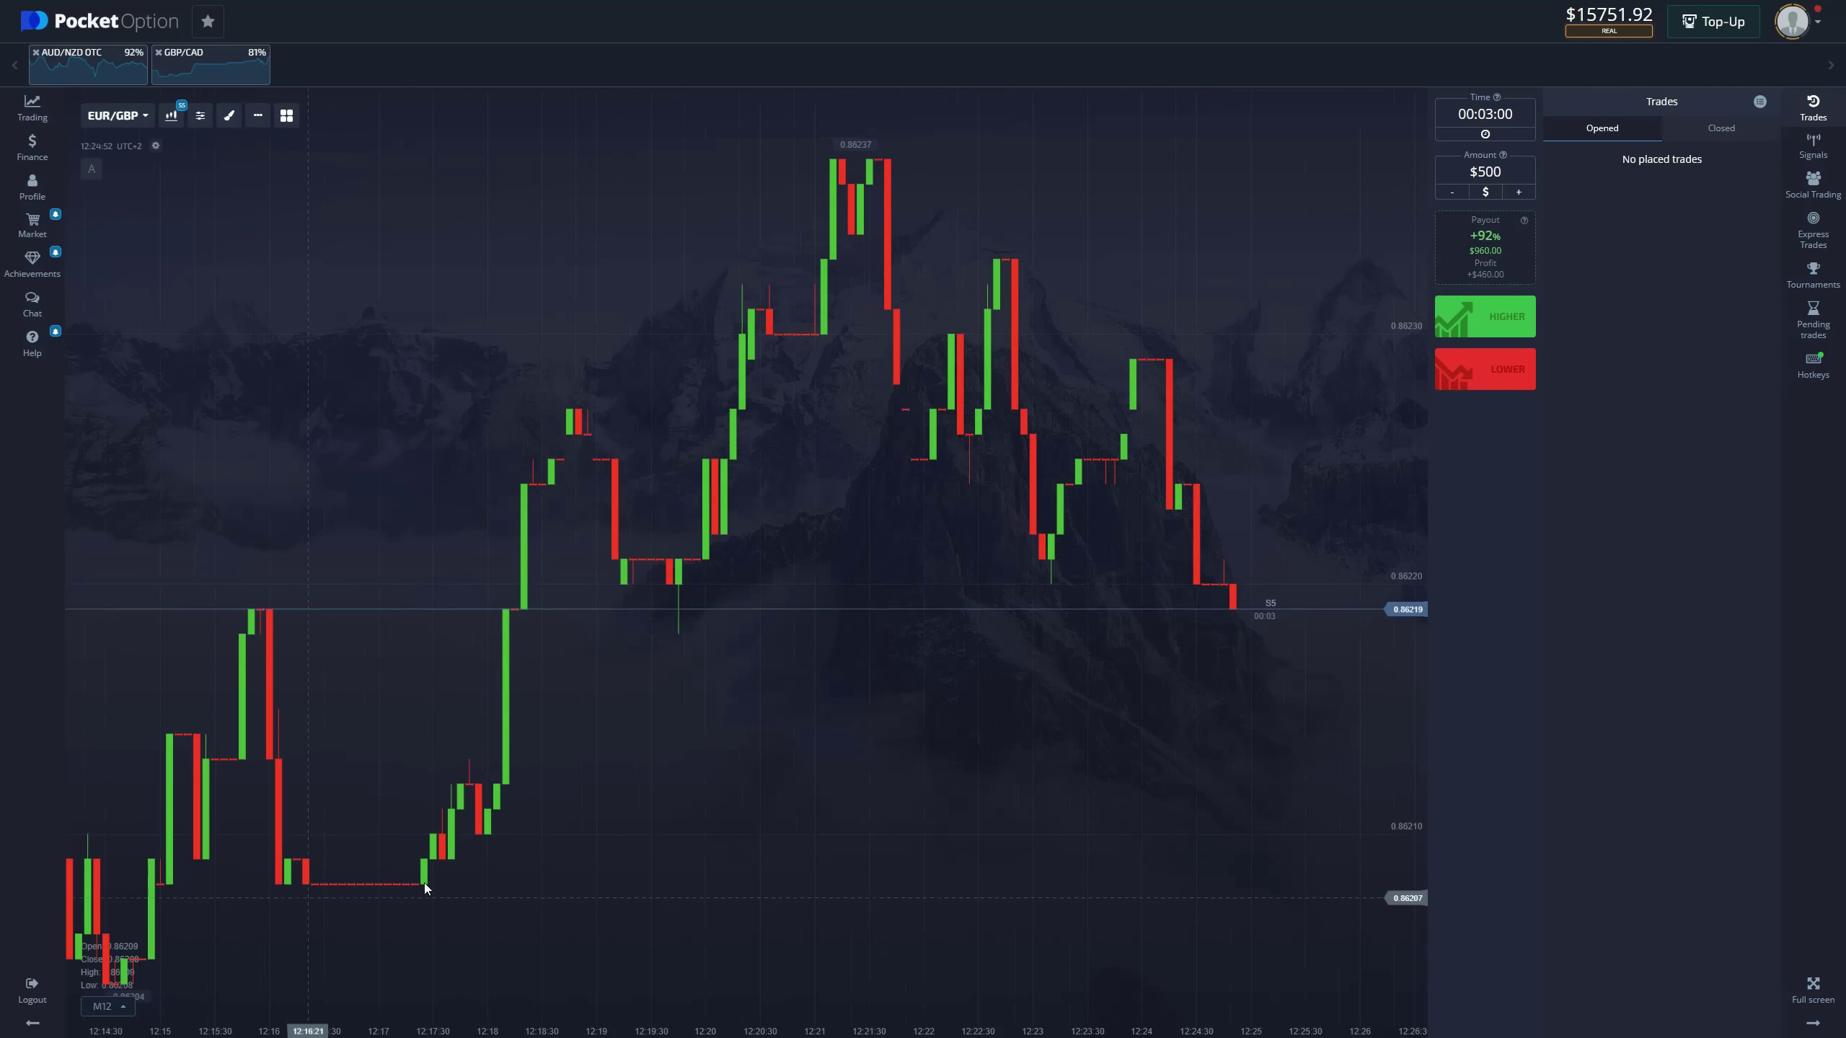
{"action": "scroll", "coordinate": [500, 806], "scroll_direction": "up", "scroll_amount": 1}
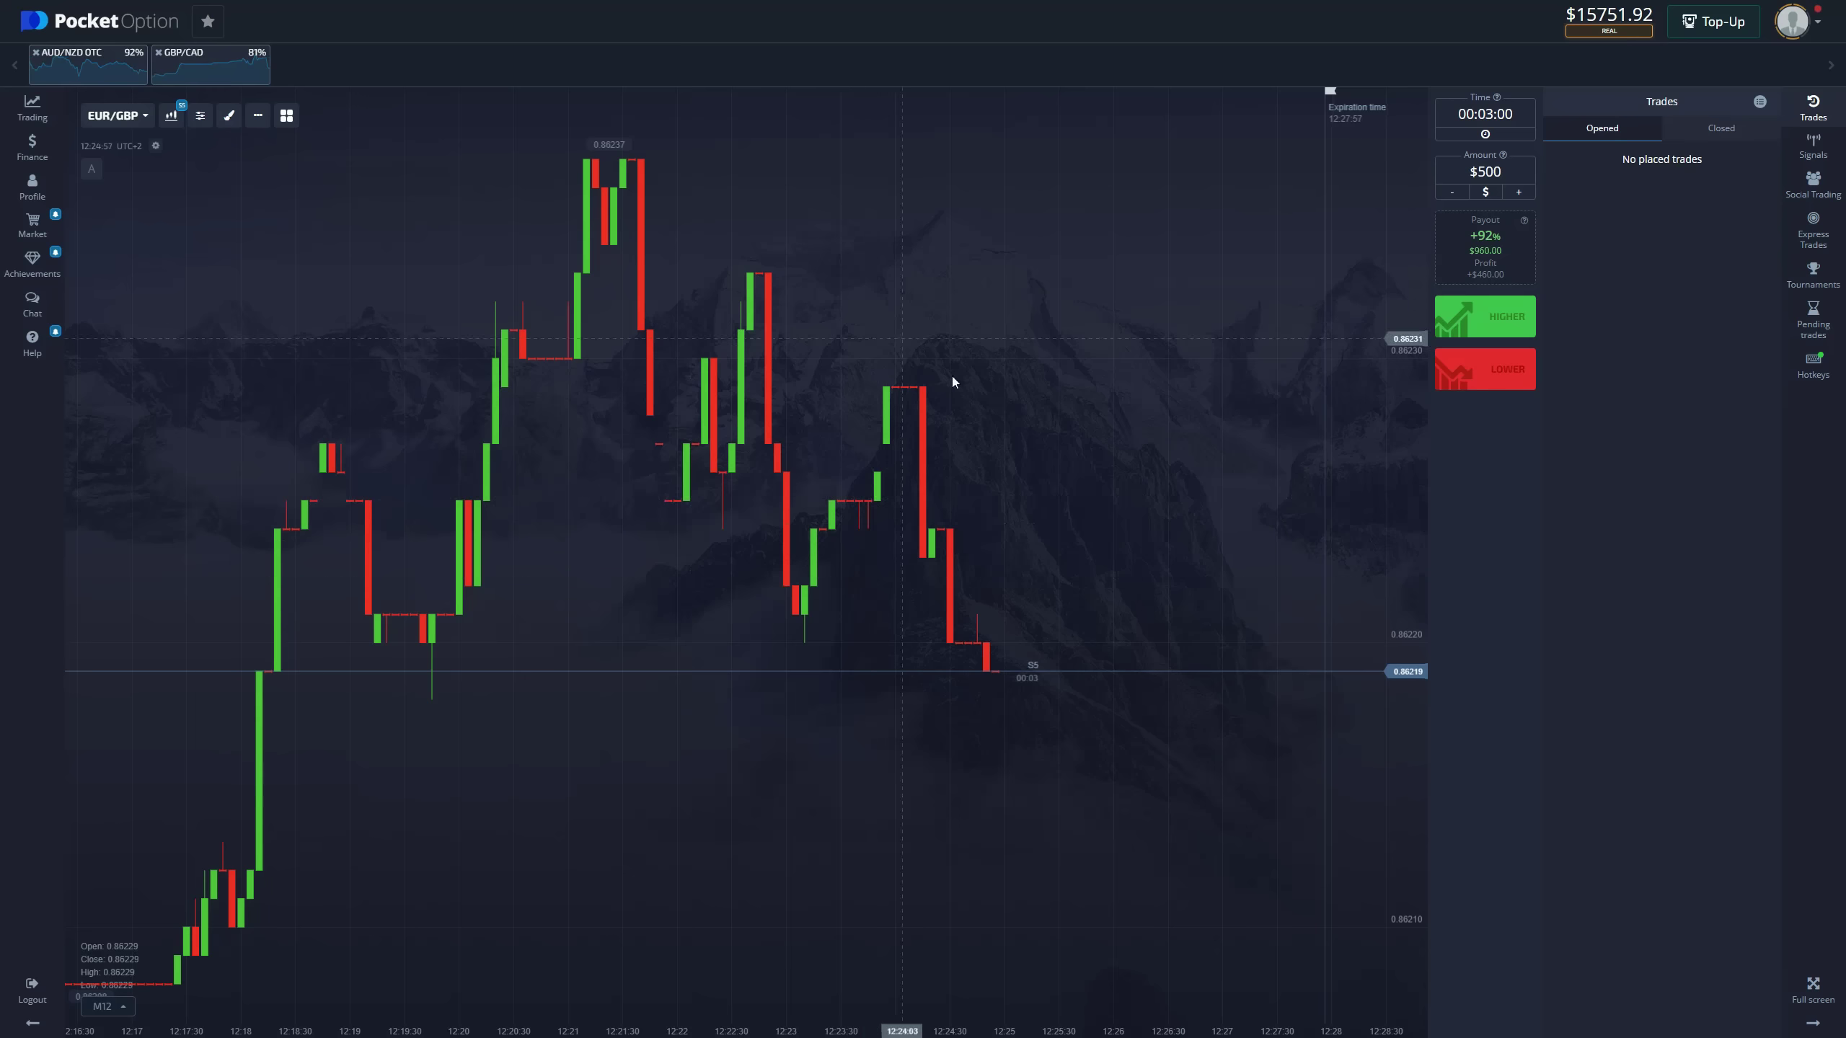
{"action": "scroll", "coordinate": [1082, 664], "scroll_direction": "down", "scroll_amount": 2}
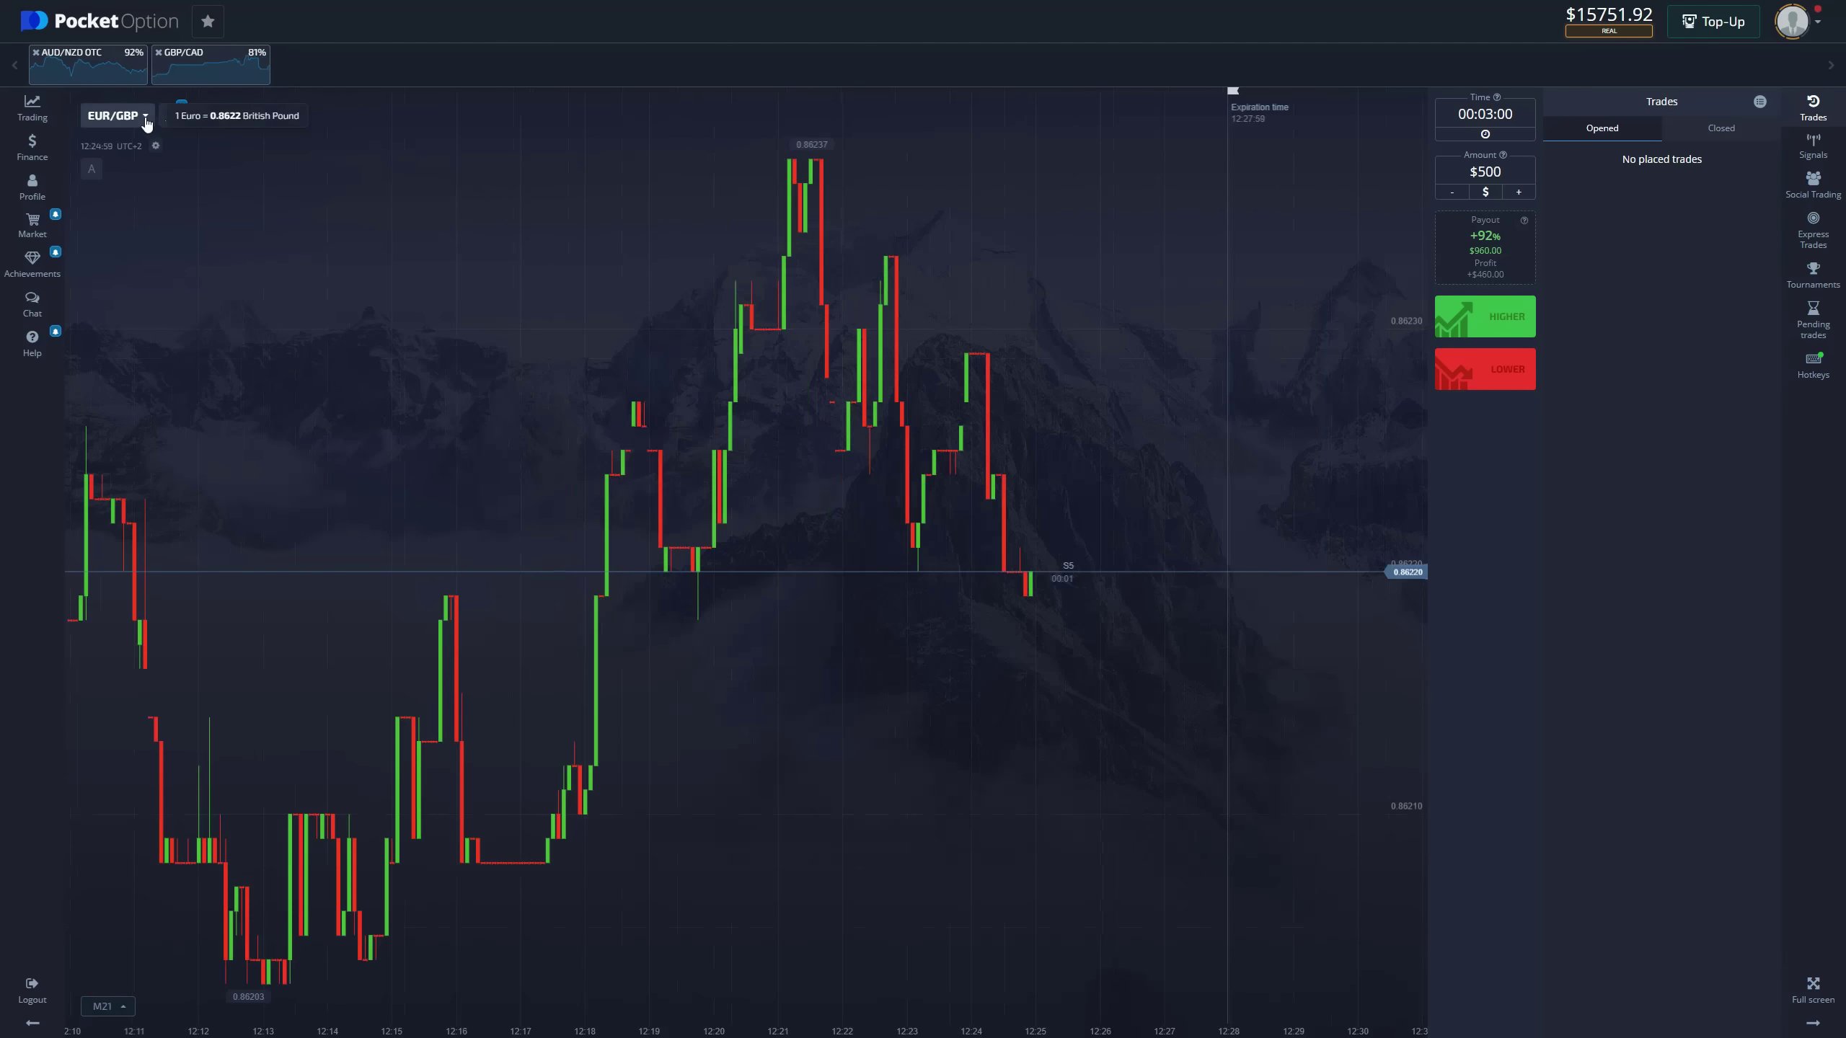
Change the Pocket Option chart asset to AUD/USD and return to Telegram
{"action": "left_click", "coordinate": [116, 114]}
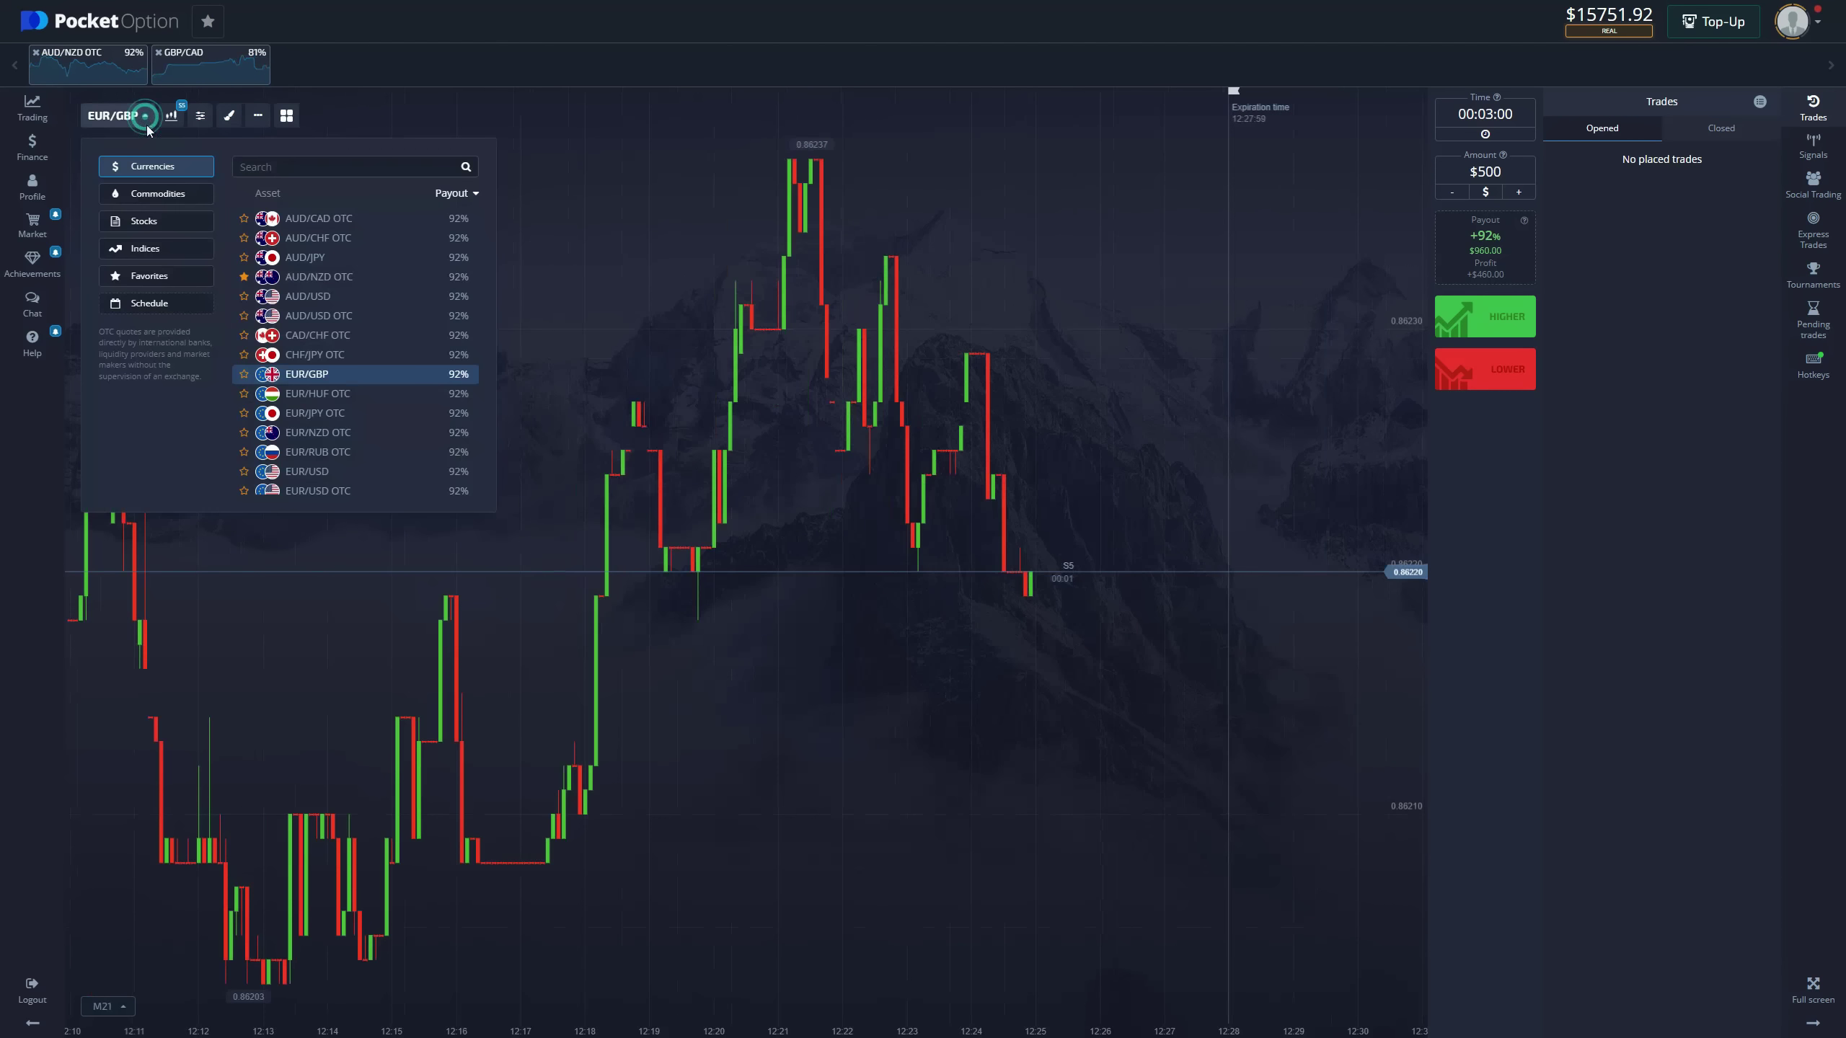
{"action": "left_click", "coordinate": [308, 296]}
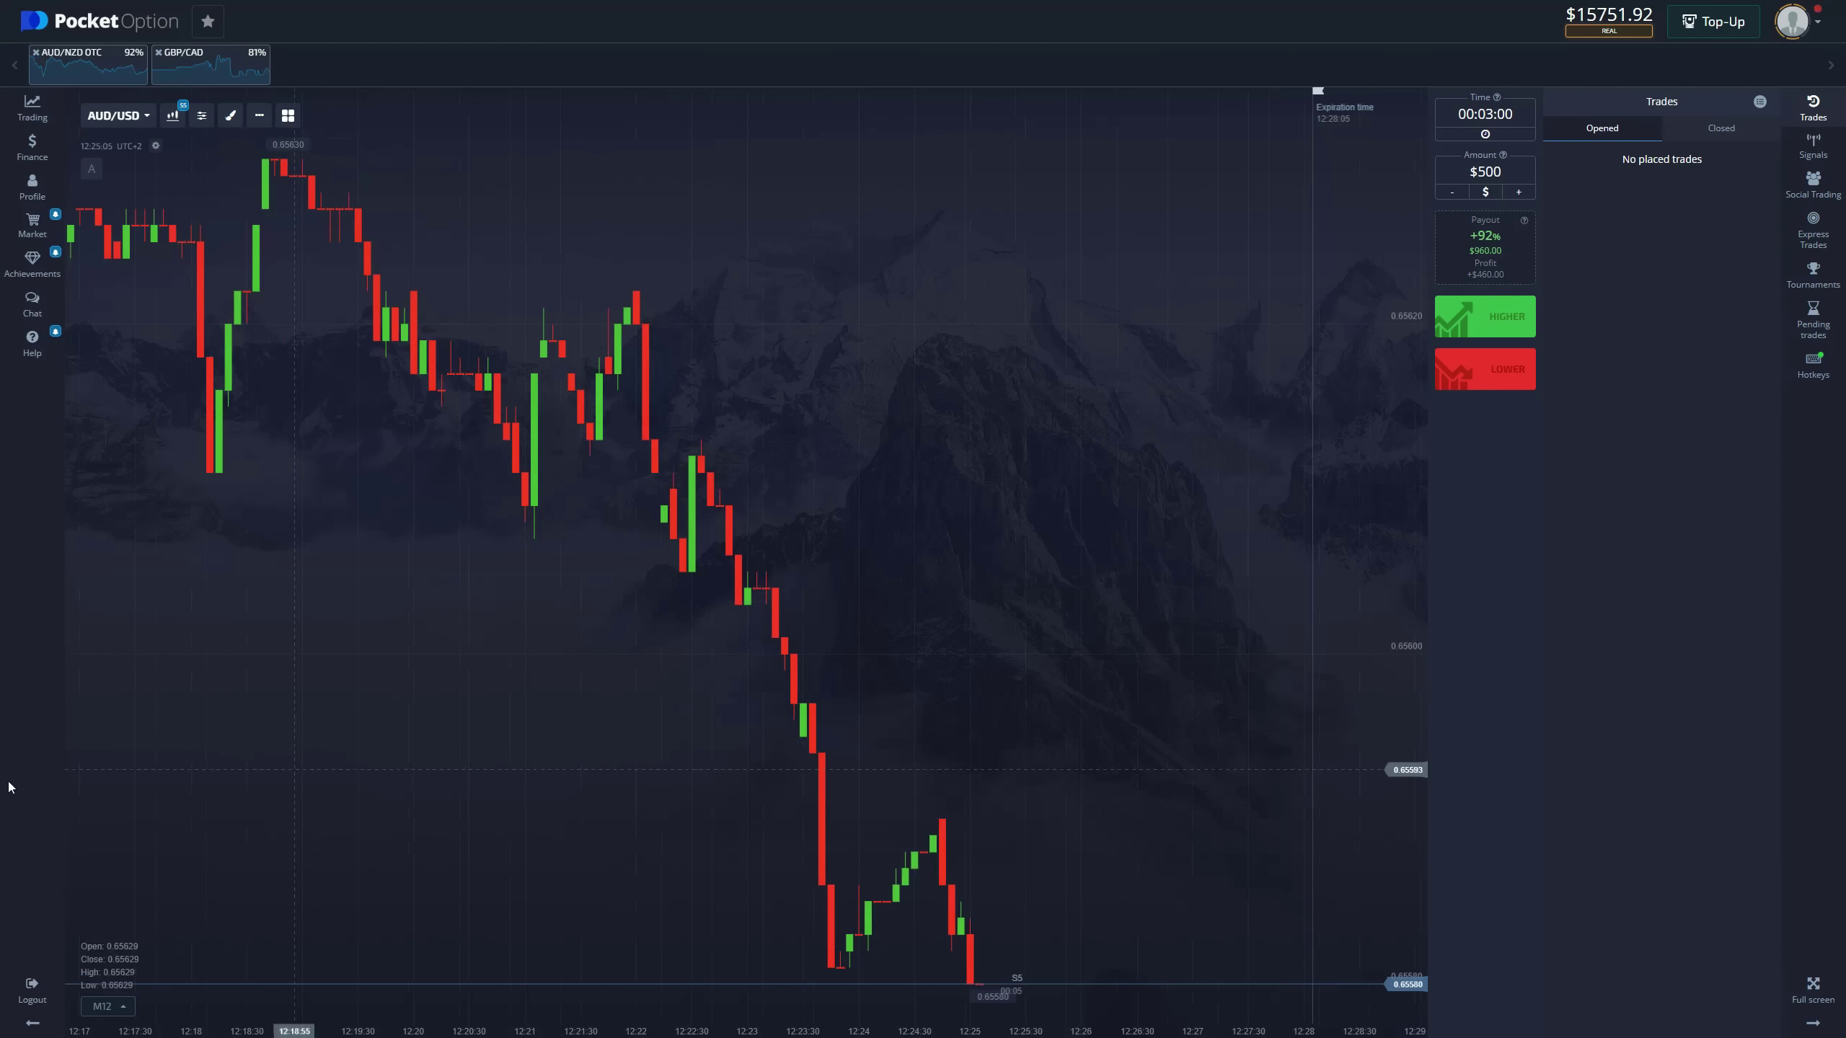
{"action": "key", "text": "alt+Tab"}
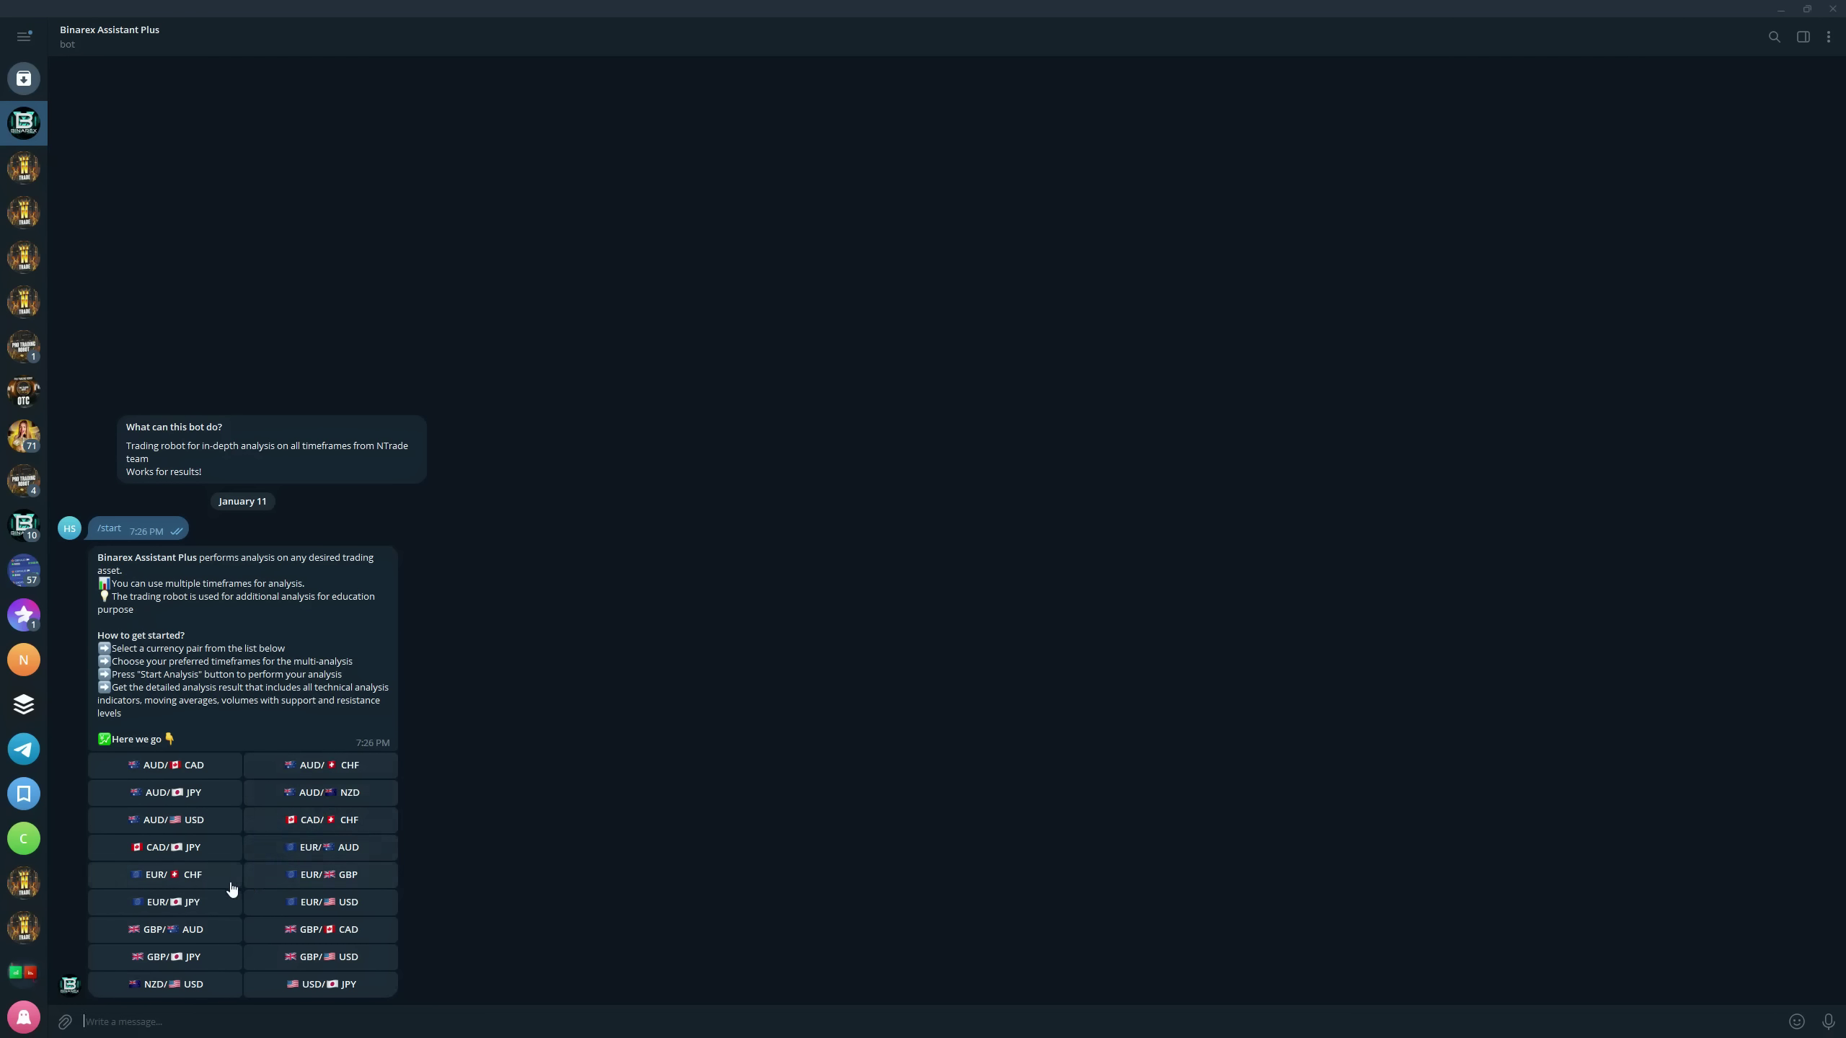
Run the bot's AUD/USD analysis on 5-minute, 15-minute, 1-hour and 30-minute timeframes
{"action": "left_click", "coordinate": [207, 819]}
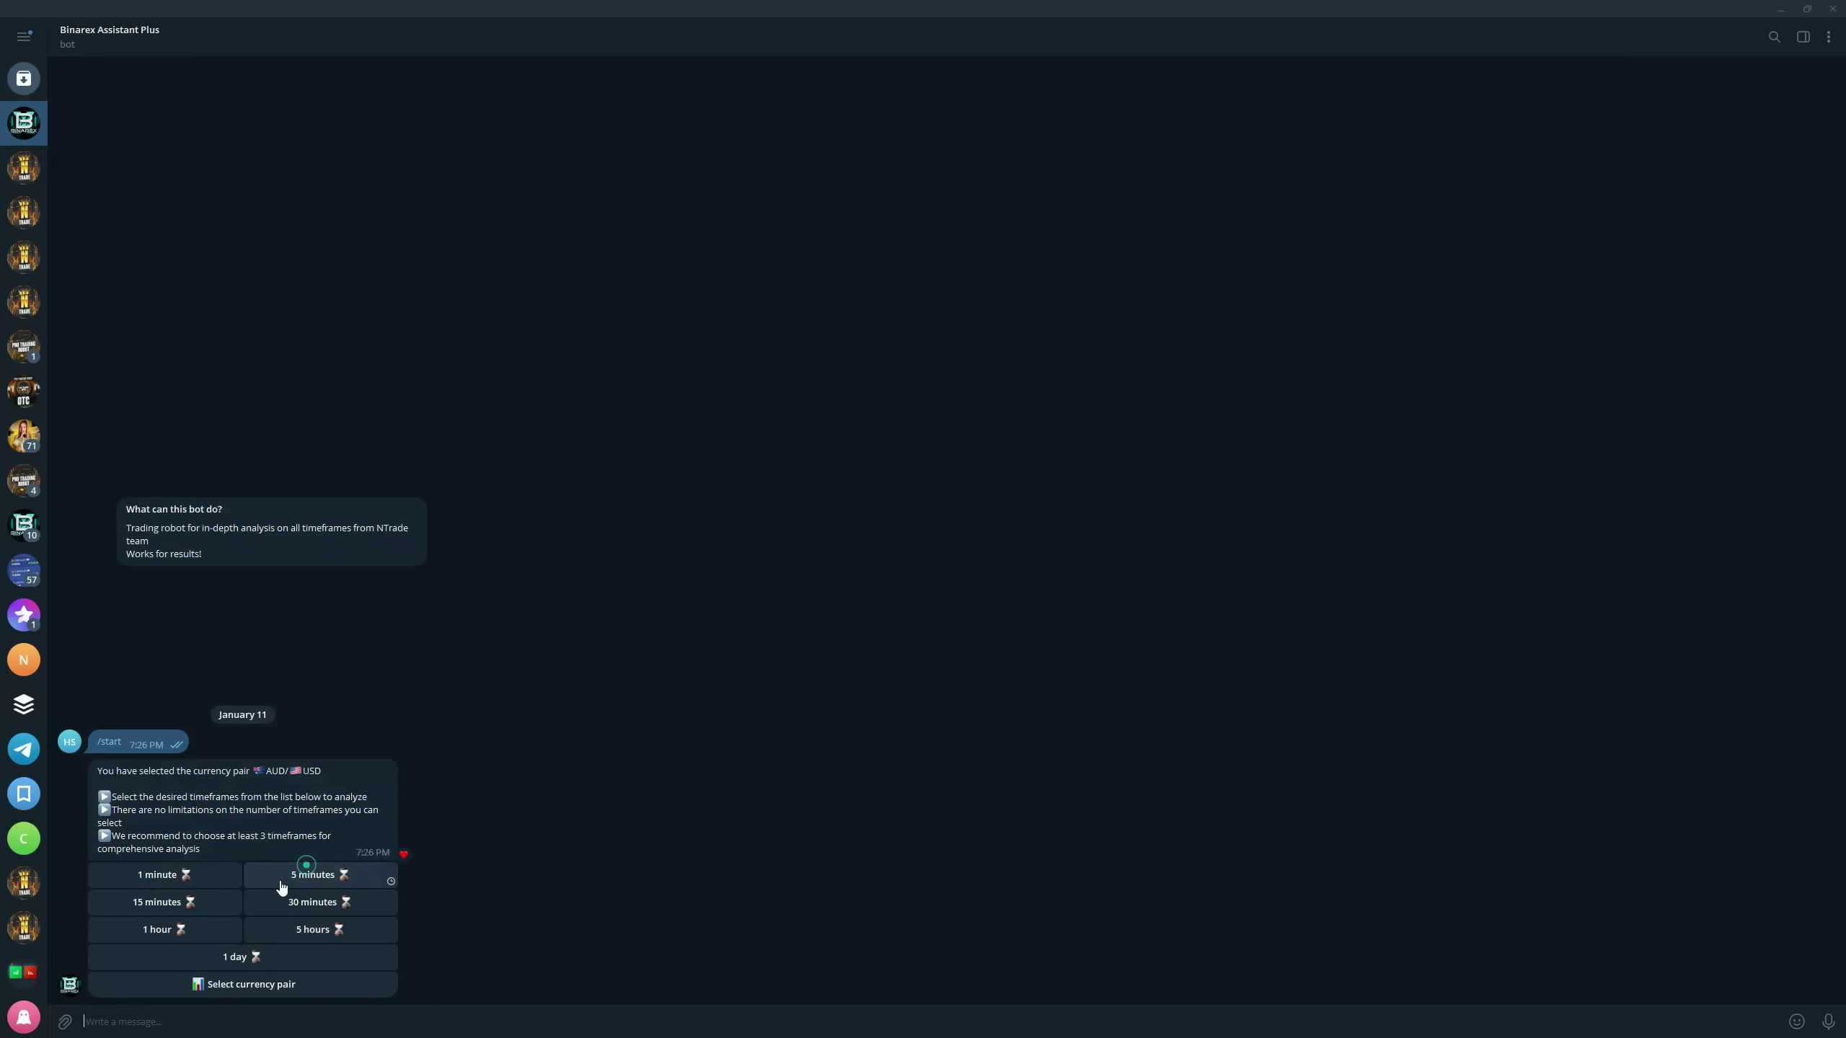
{"action": "left_click", "coordinate": [294, 873]}
{"action": "left_click", "coordinate": [150, 905]}
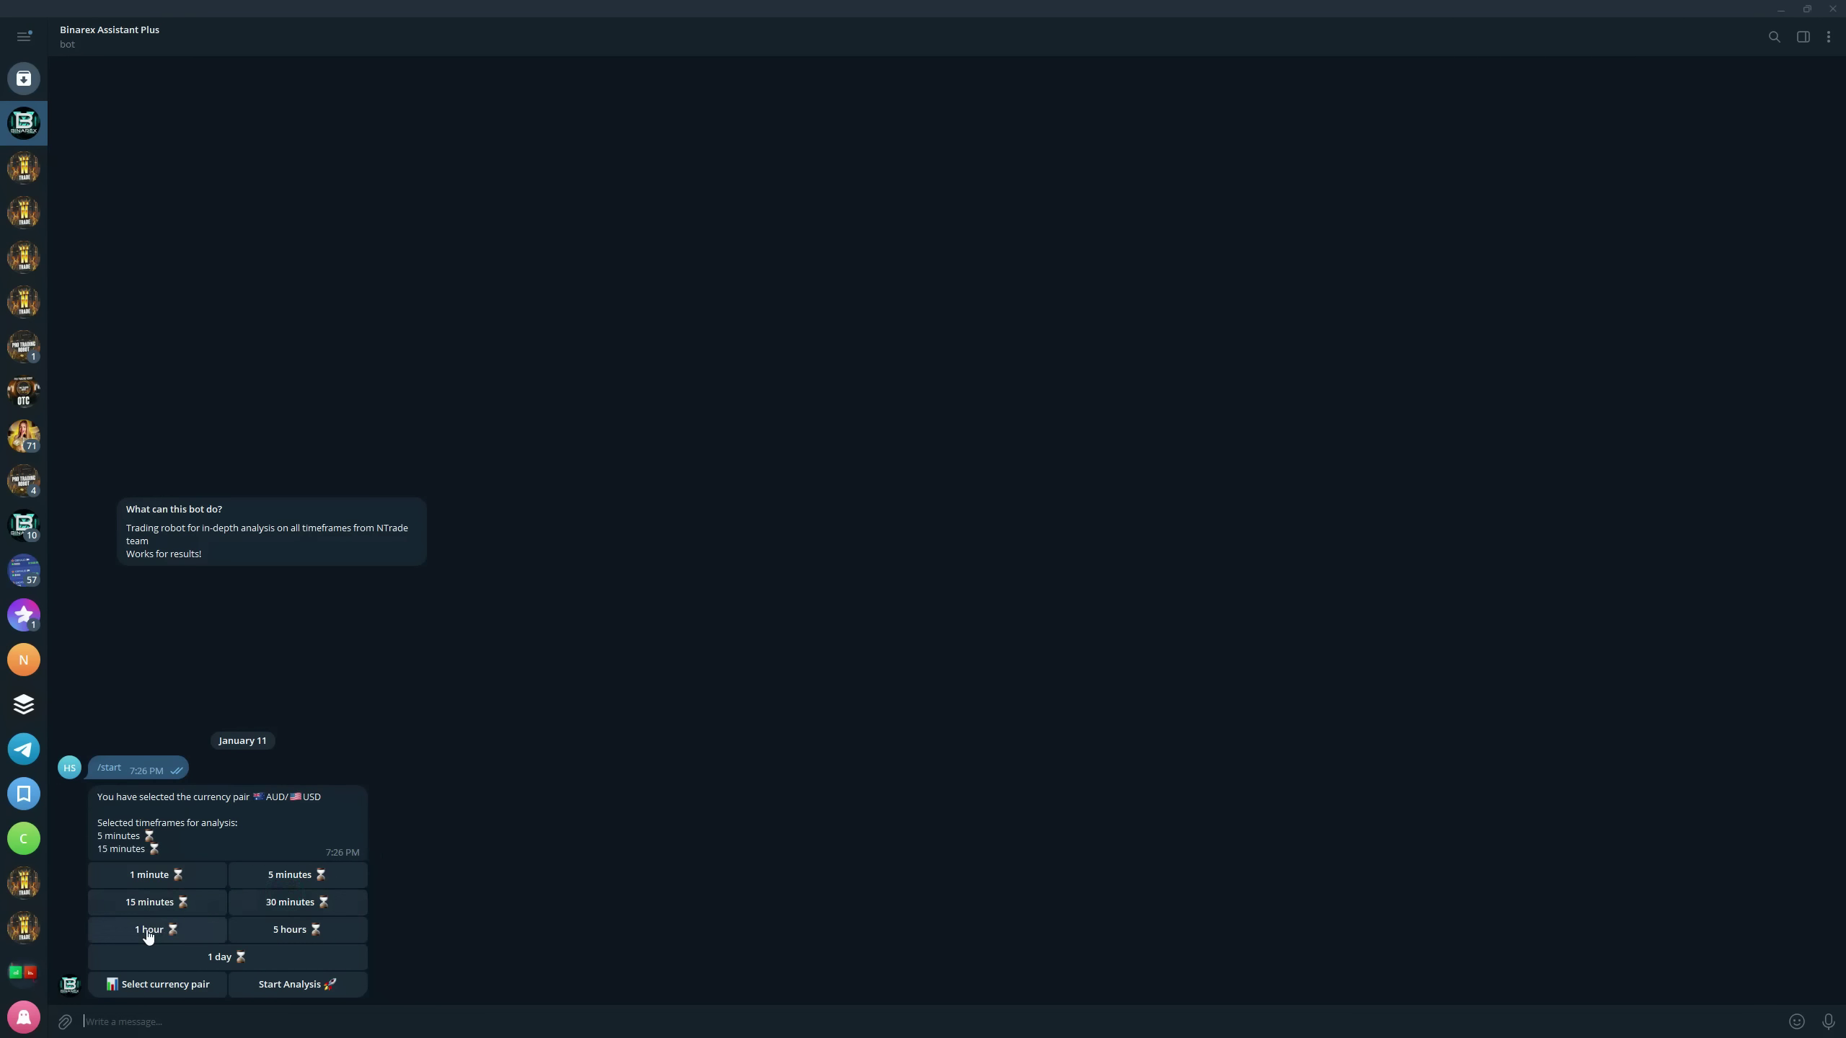
{"action": "left_click", "coordinate": [148, 931]}
{"action": "left_click", "coordinate": [293, 901]}
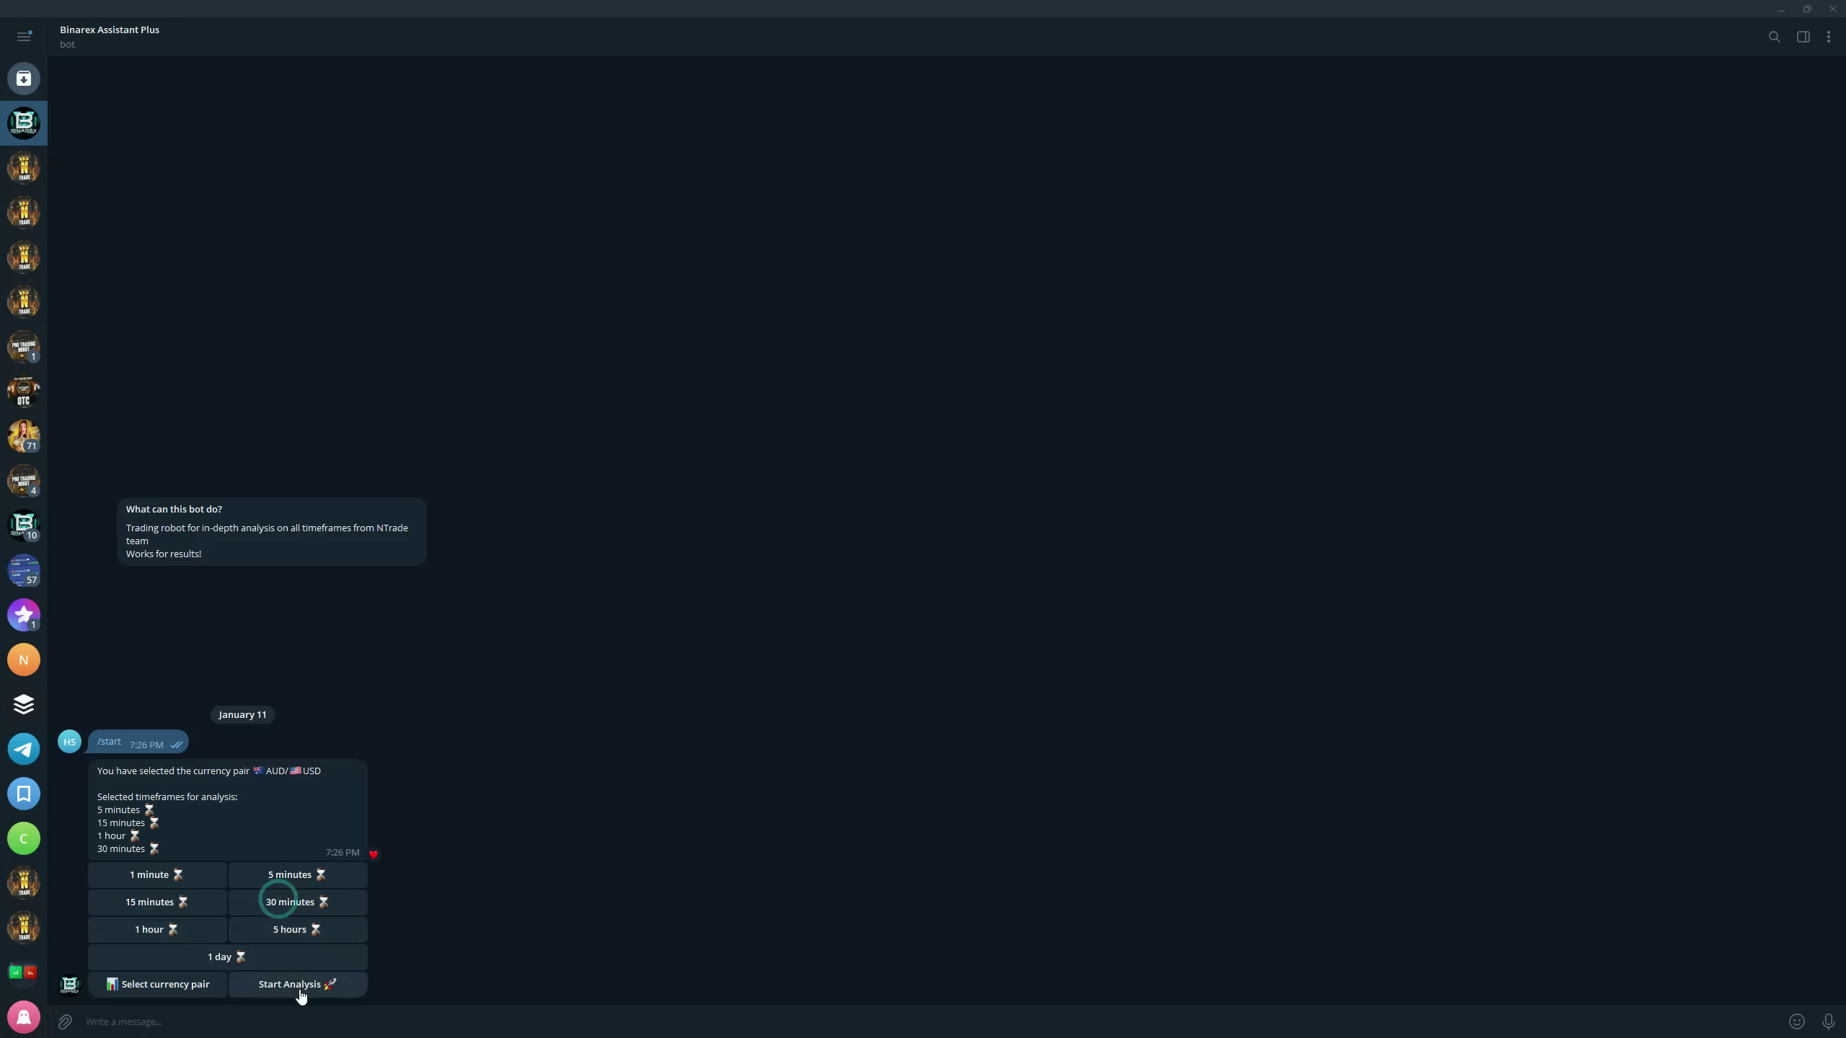
{"action": "left_click", "coordinate": [301, 990]}
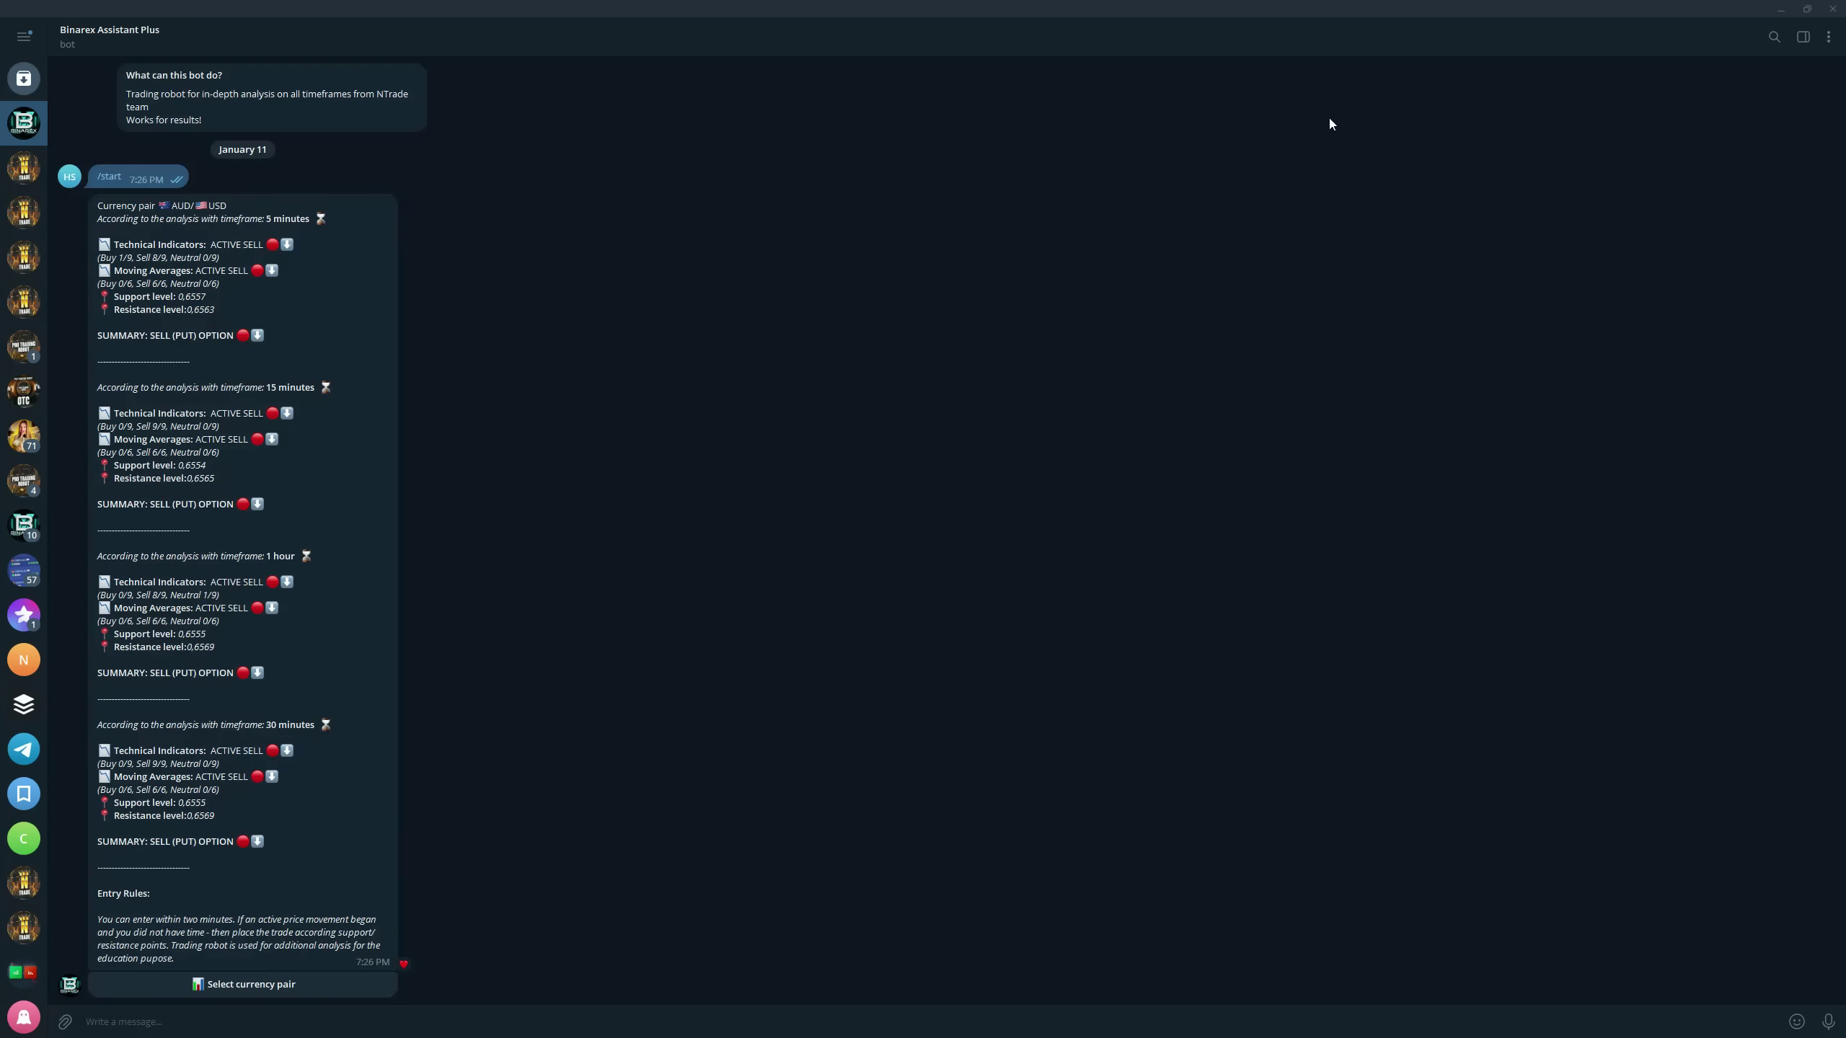
{"action": "left_click", "coordinate": [1782, 9]}
Place a second AUD/USD sell trade and pan the chart to the latest candles
{"action": "left_click", "coordinate": [1485, 372]}
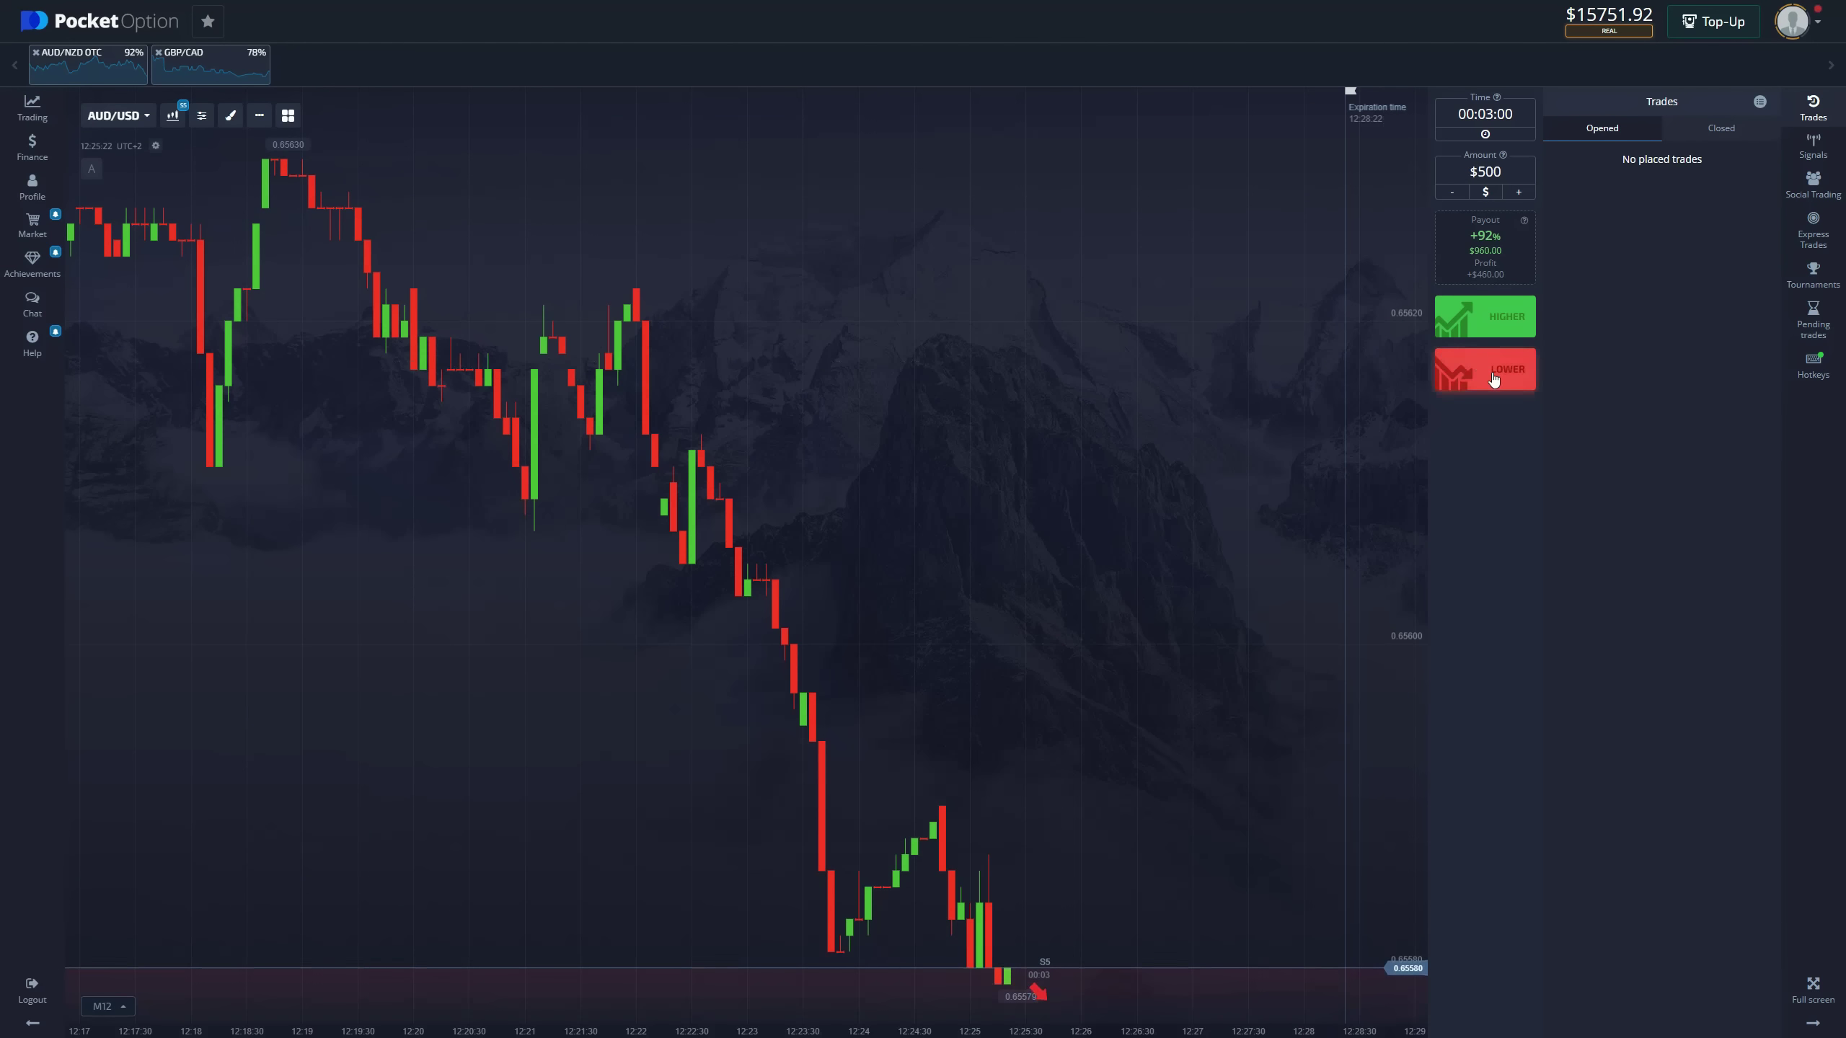
{"action": "left_click_drag", "start_coordinate": [1139, 754], "coordinate": [942, 749]}
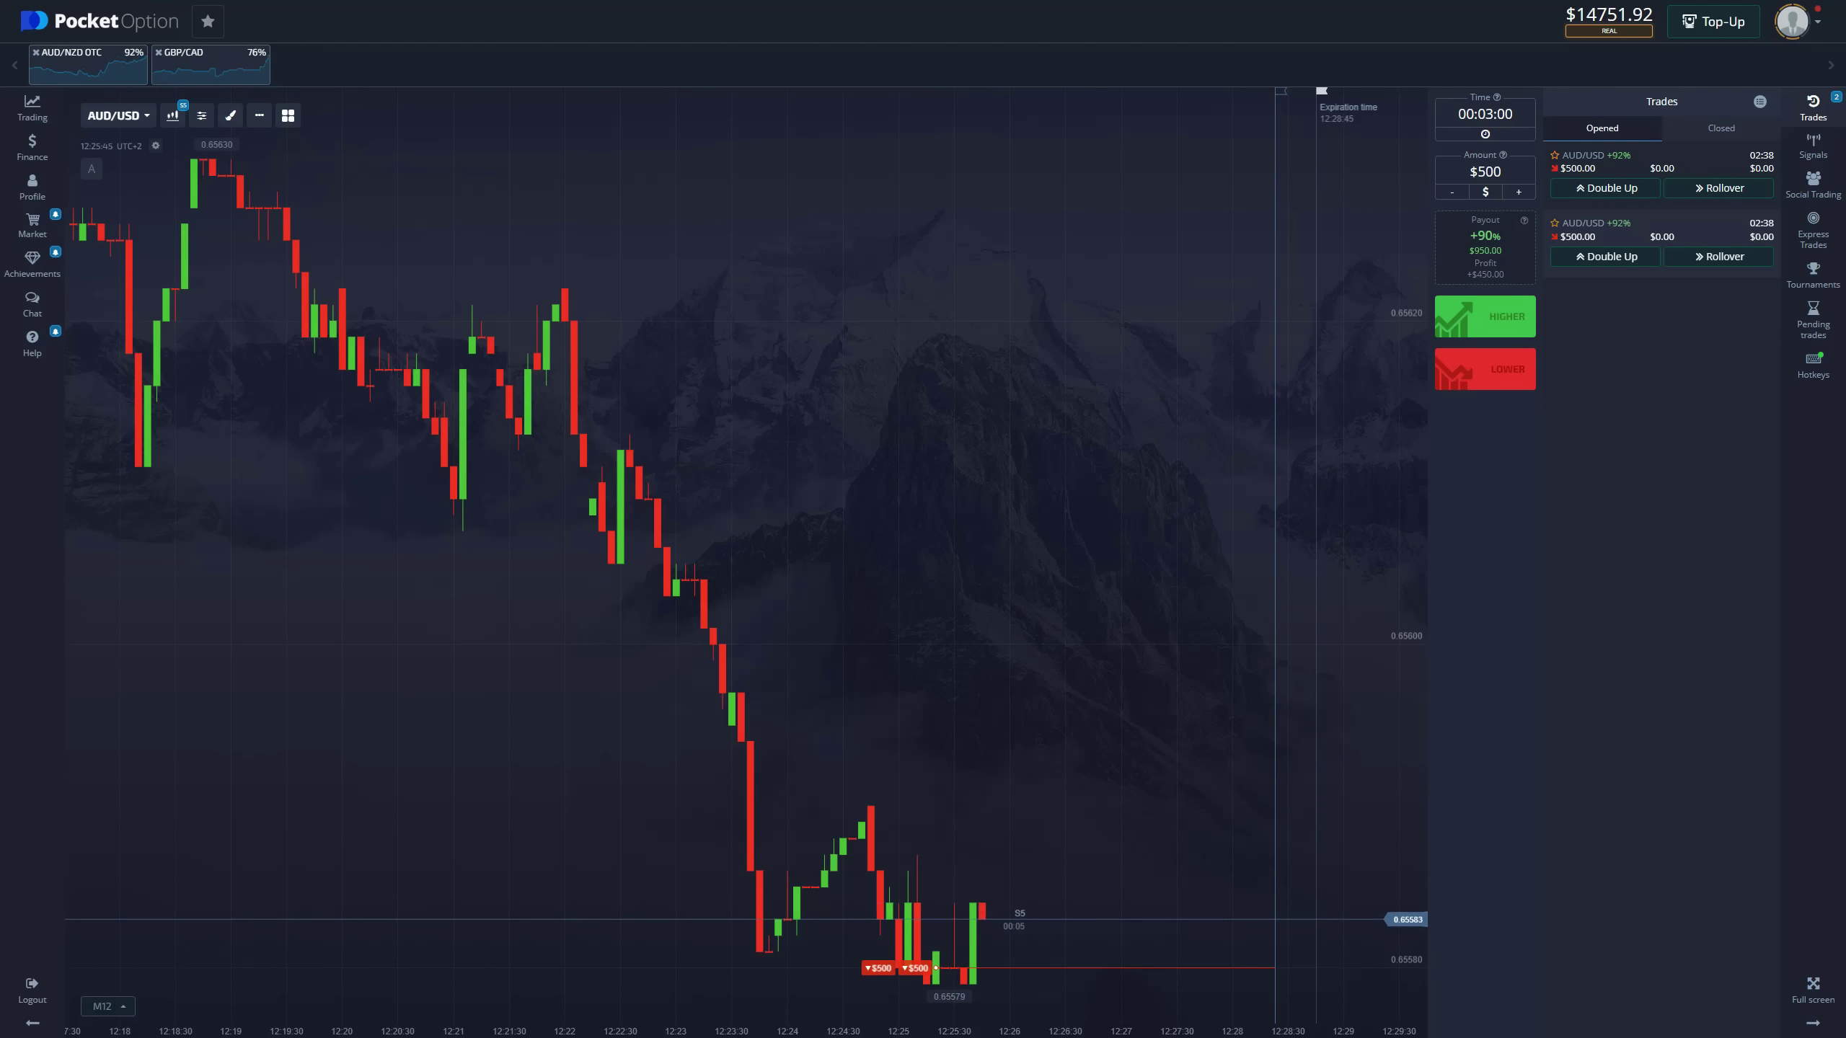
{"action": "scroll", "coordinate": [1001, 821], "scroll_direction": "up", "scroll_amount": 3}
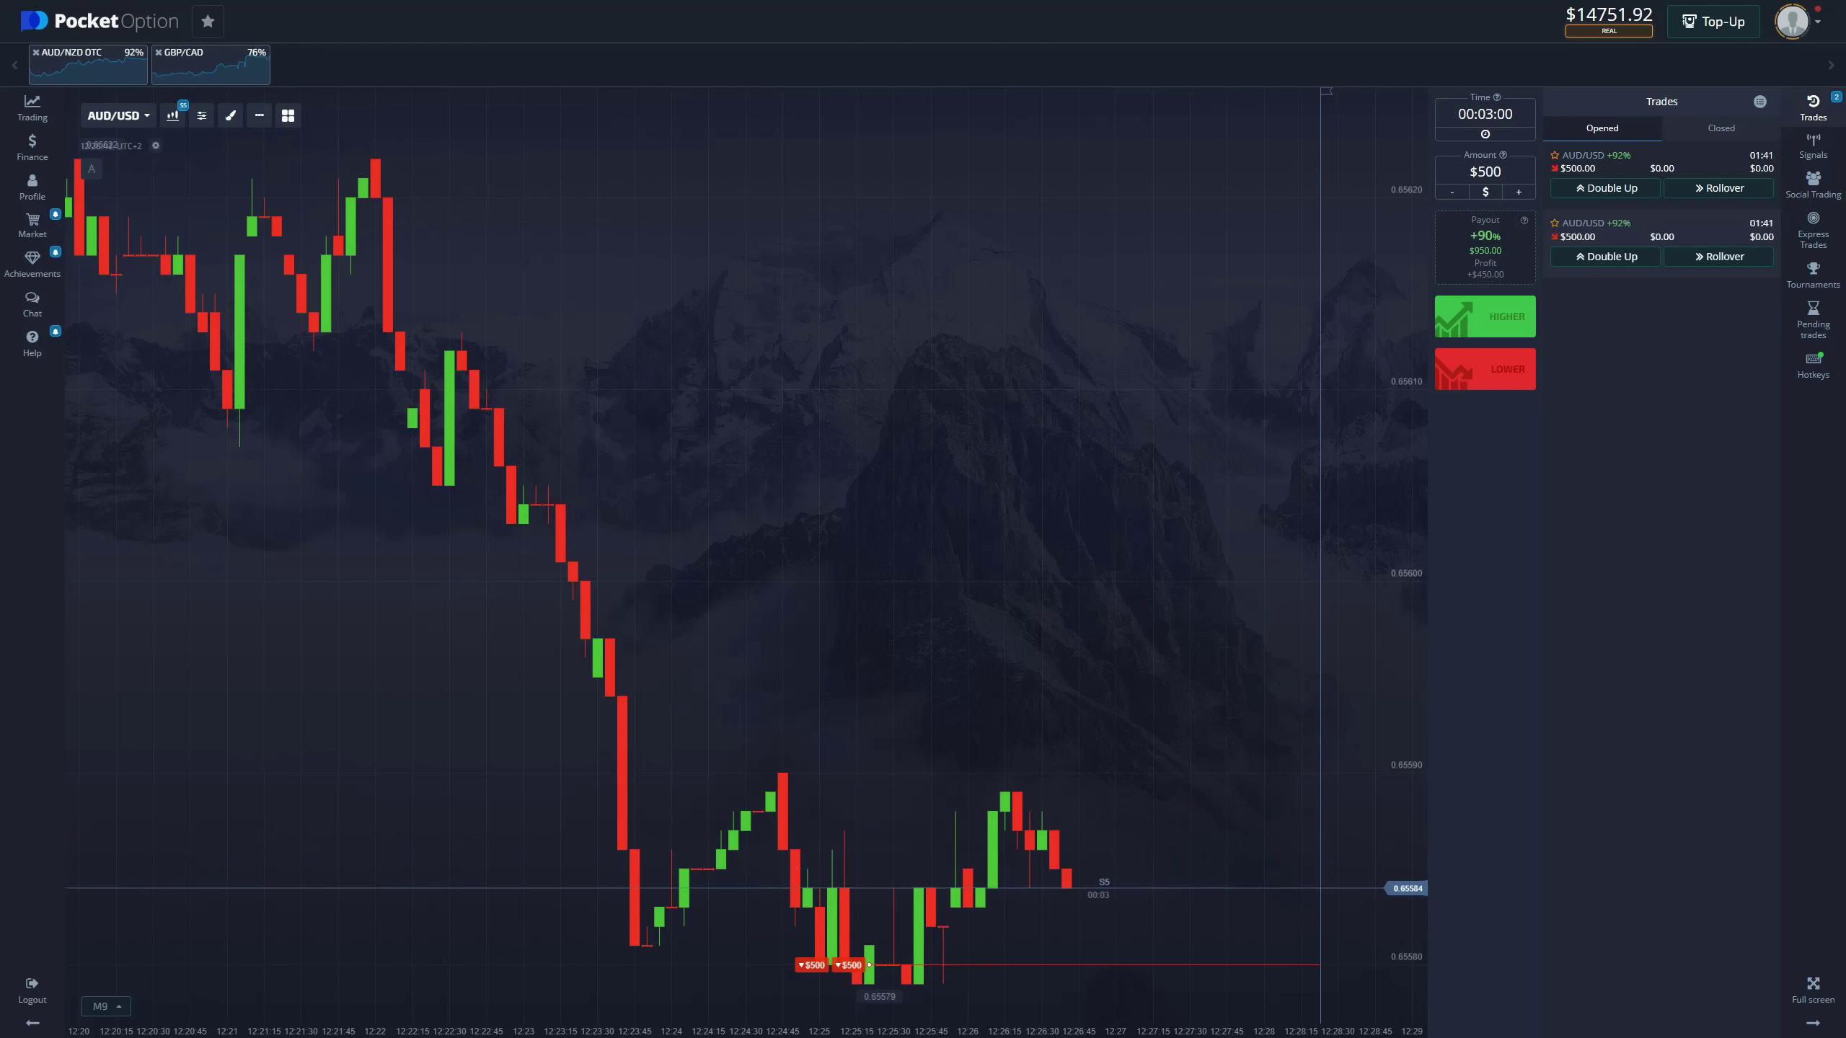
{"action": "scroll", "coordinate": [877, 957], "scroll_direction": "down", "scroll_amount": 2}
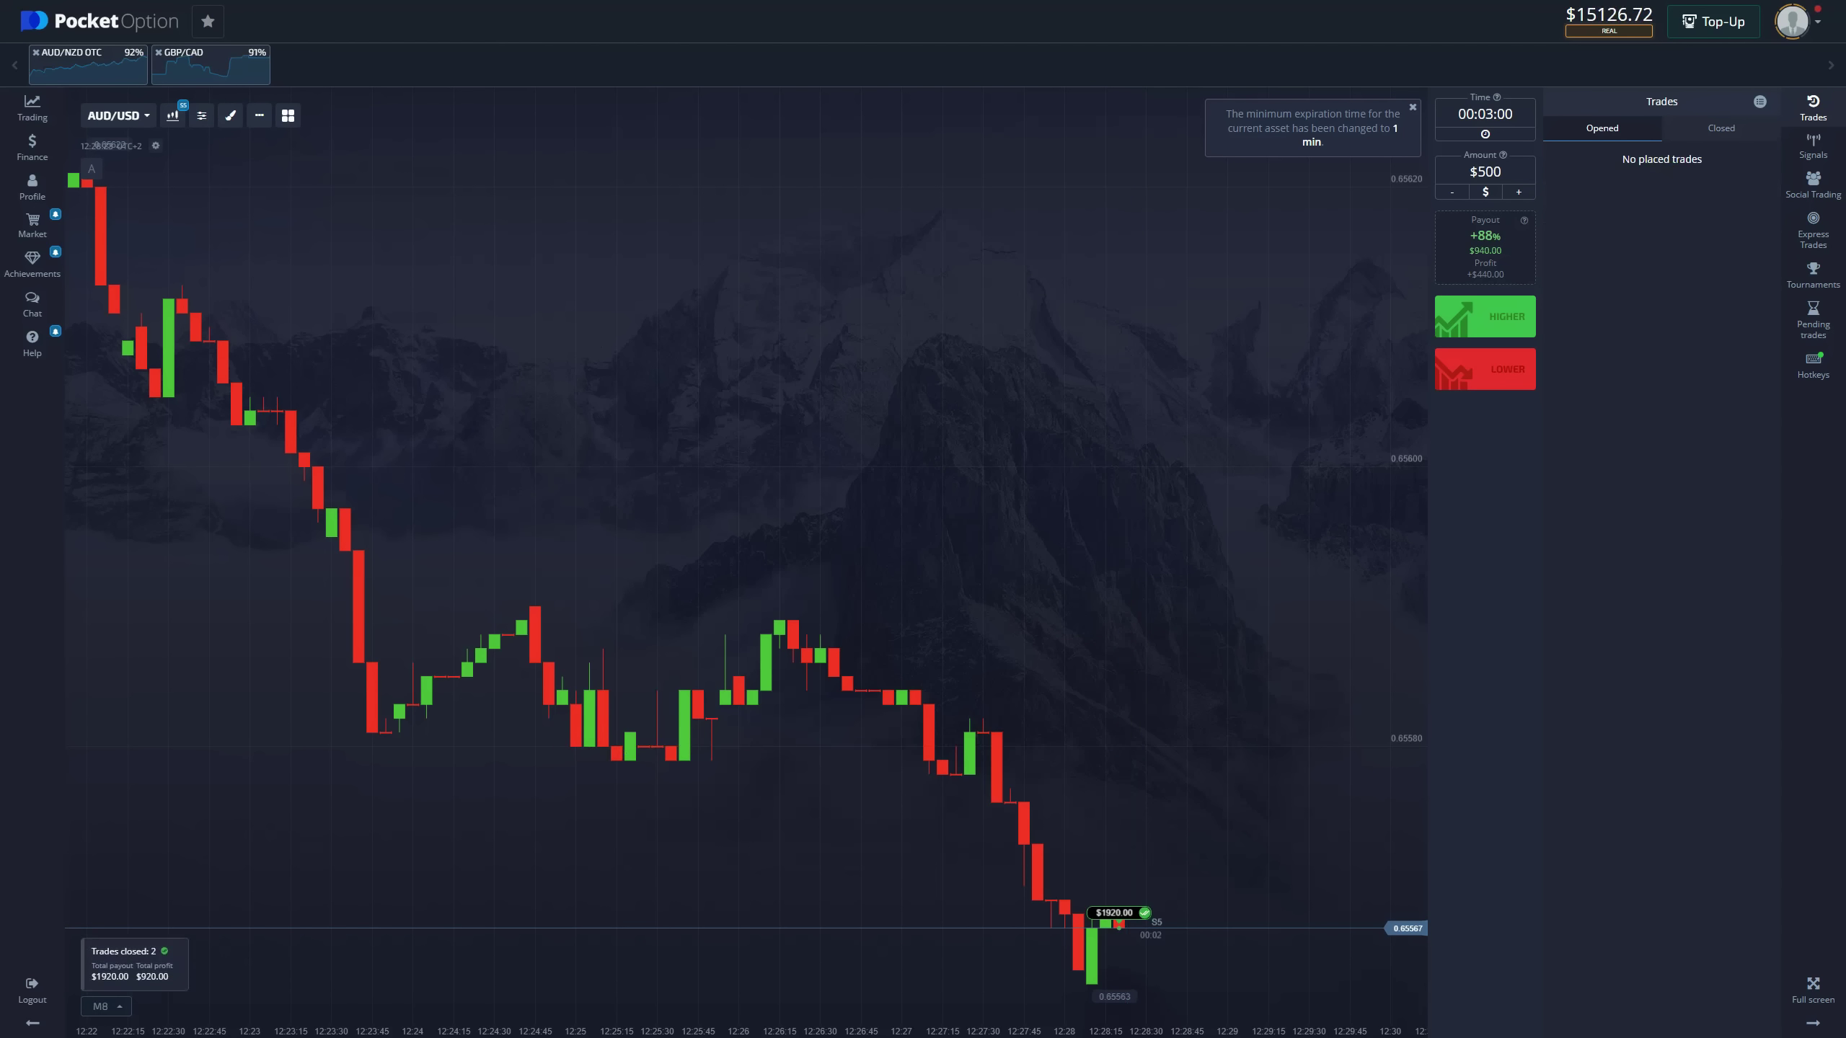
Review the Closed trades list, switch back to Opened, and return to the bot
{"action": "left_click", "coordinate": [1721, 129]}
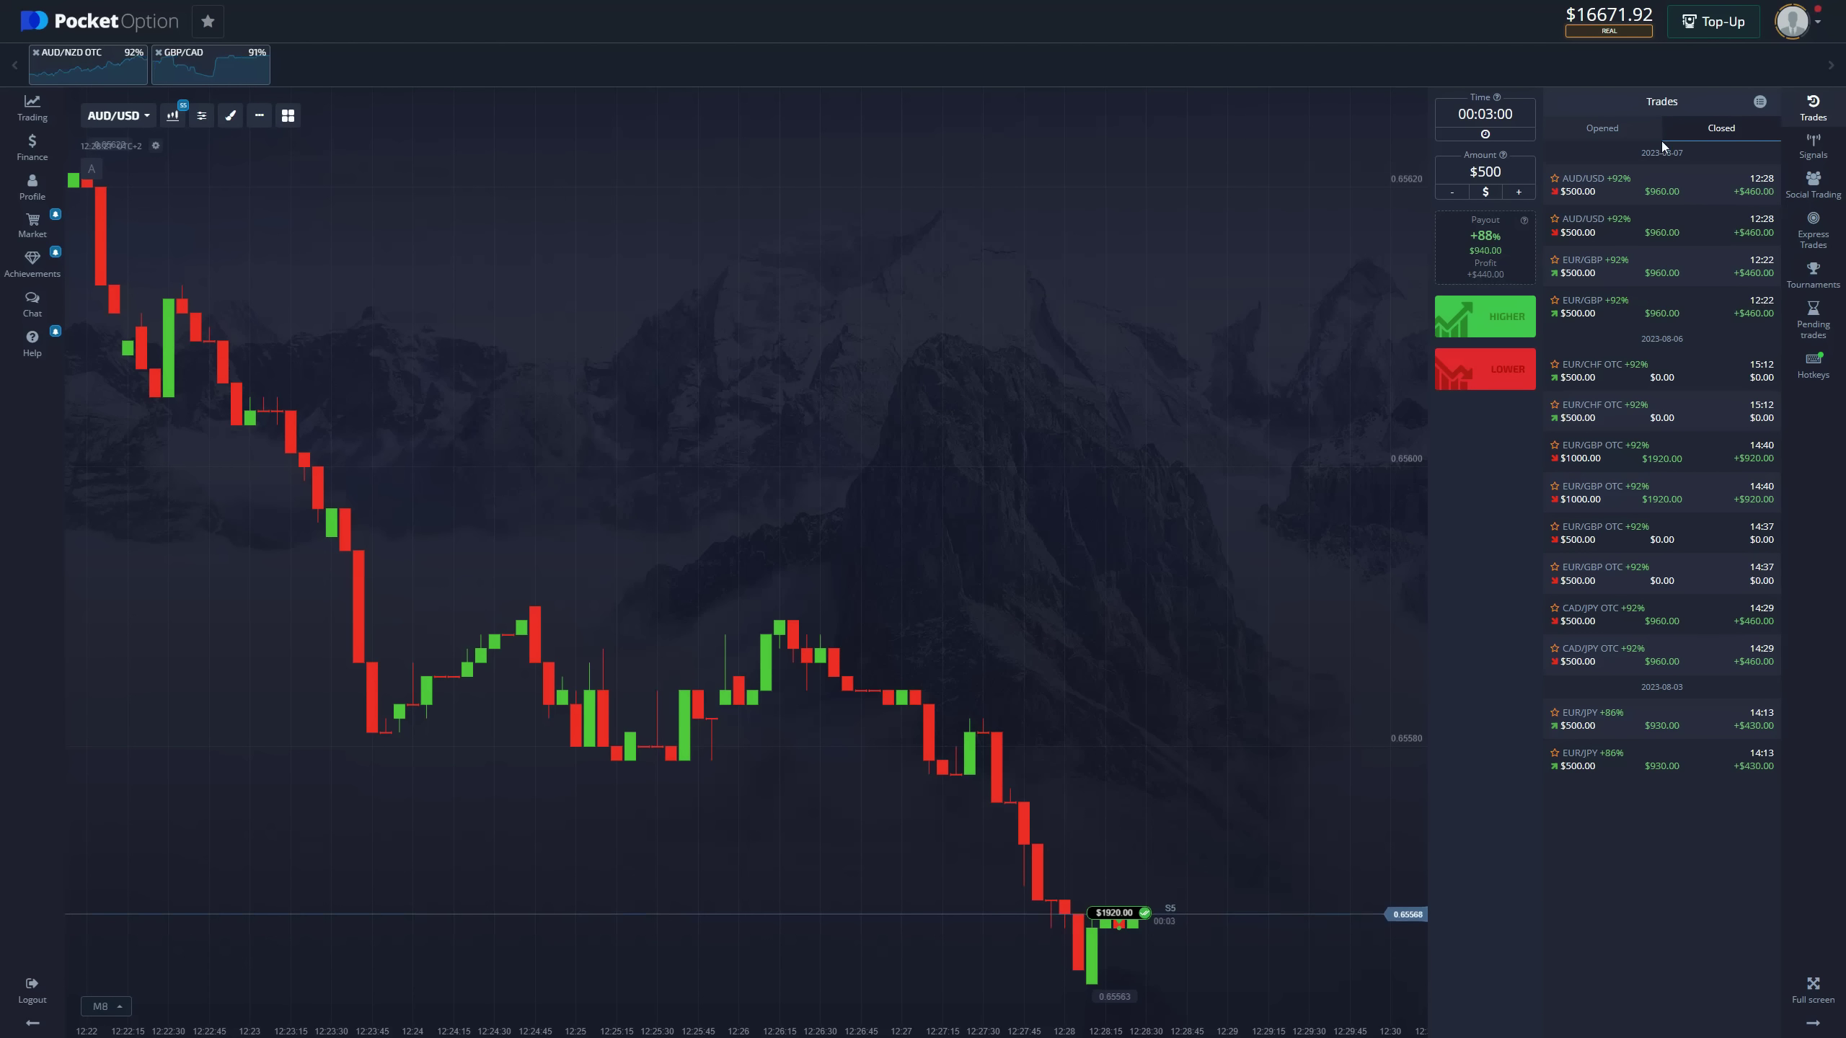
{"action": "left_click", "coordinate": [1604, 128]}
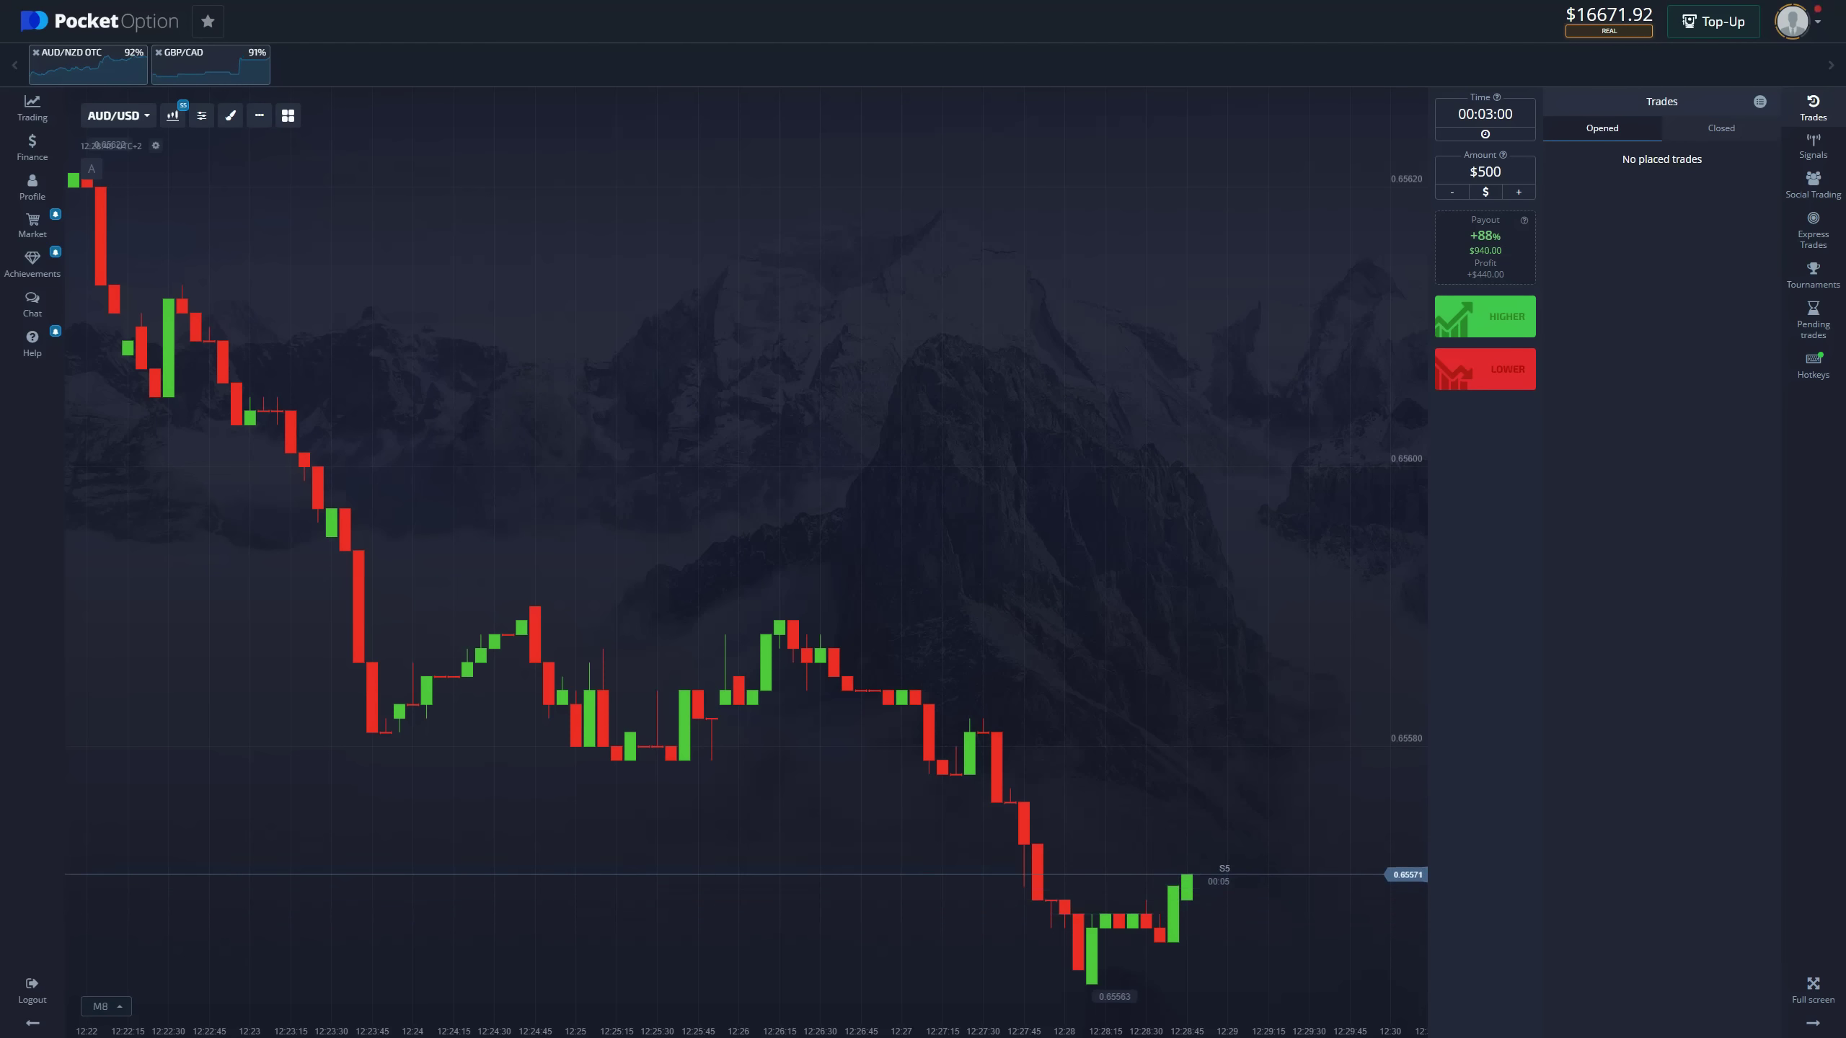
{"action": "key", "text": "alt+Tab"}
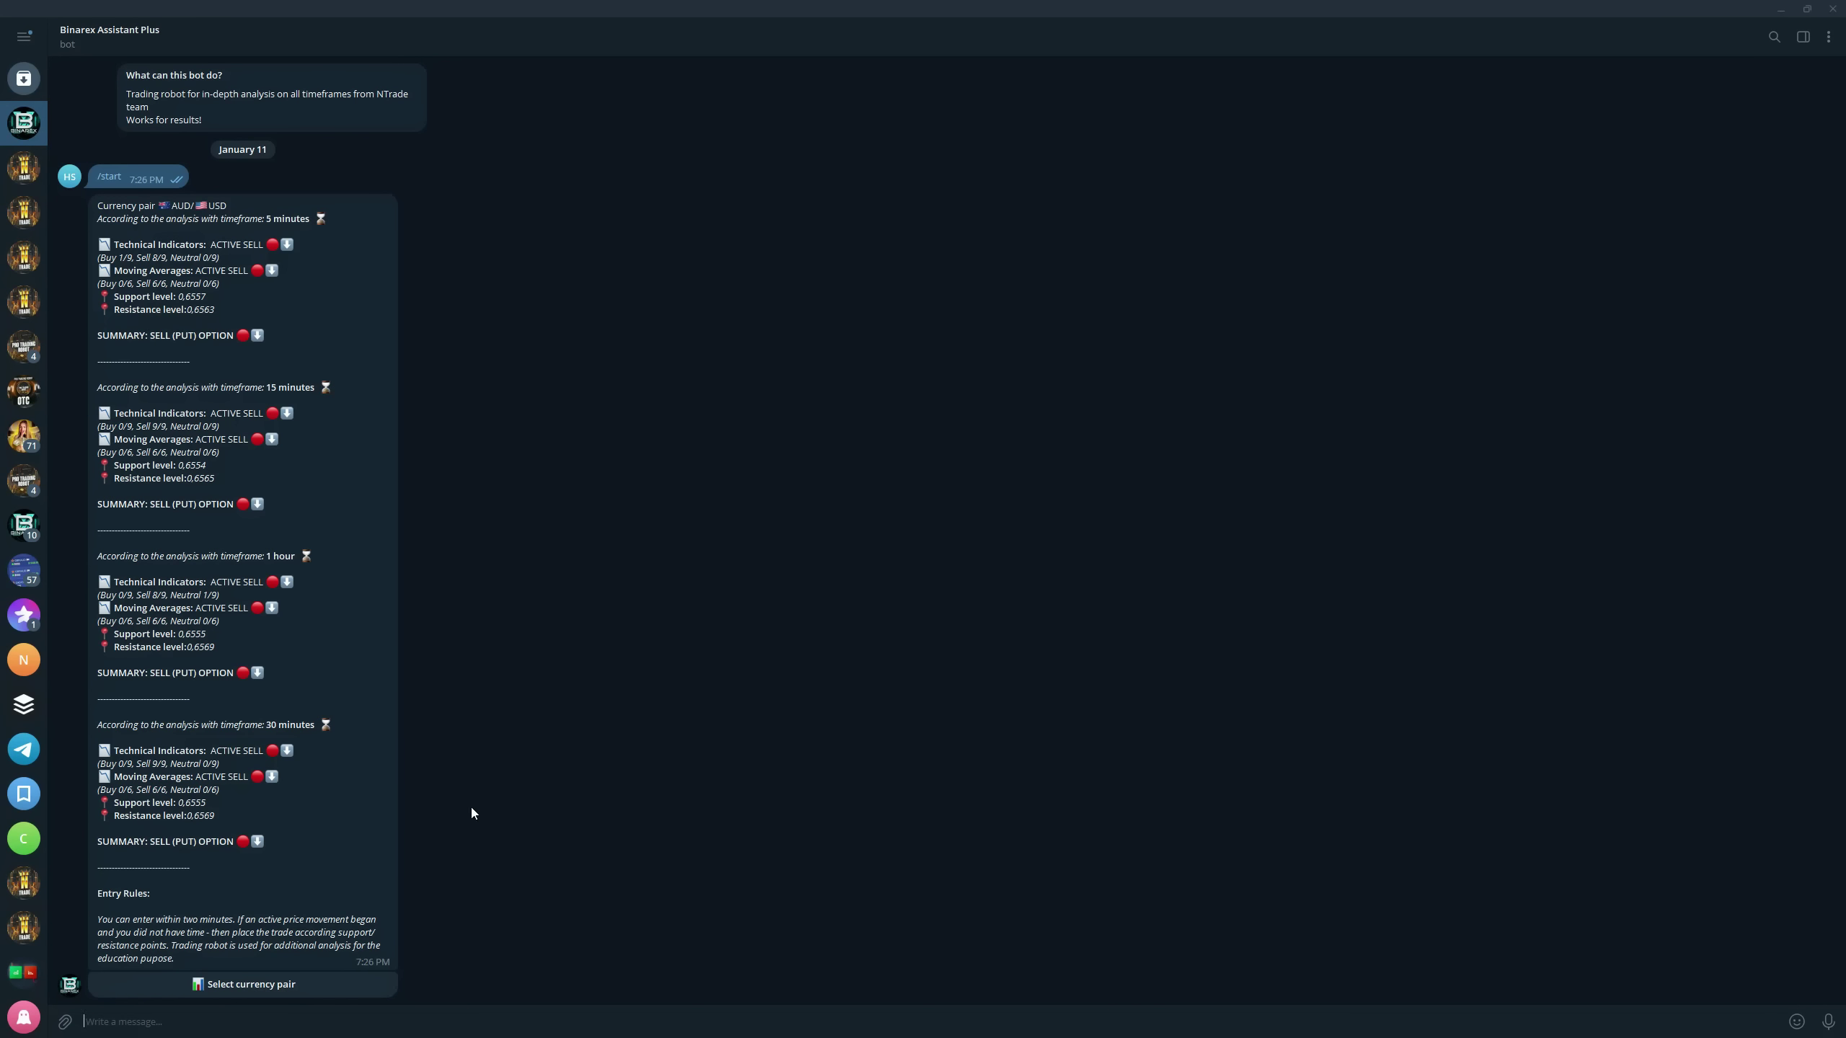
Bring up Pocket Option and check the Closed and Opened trades lists
{"action": "left_click", "coordinate": [1779, 17]}
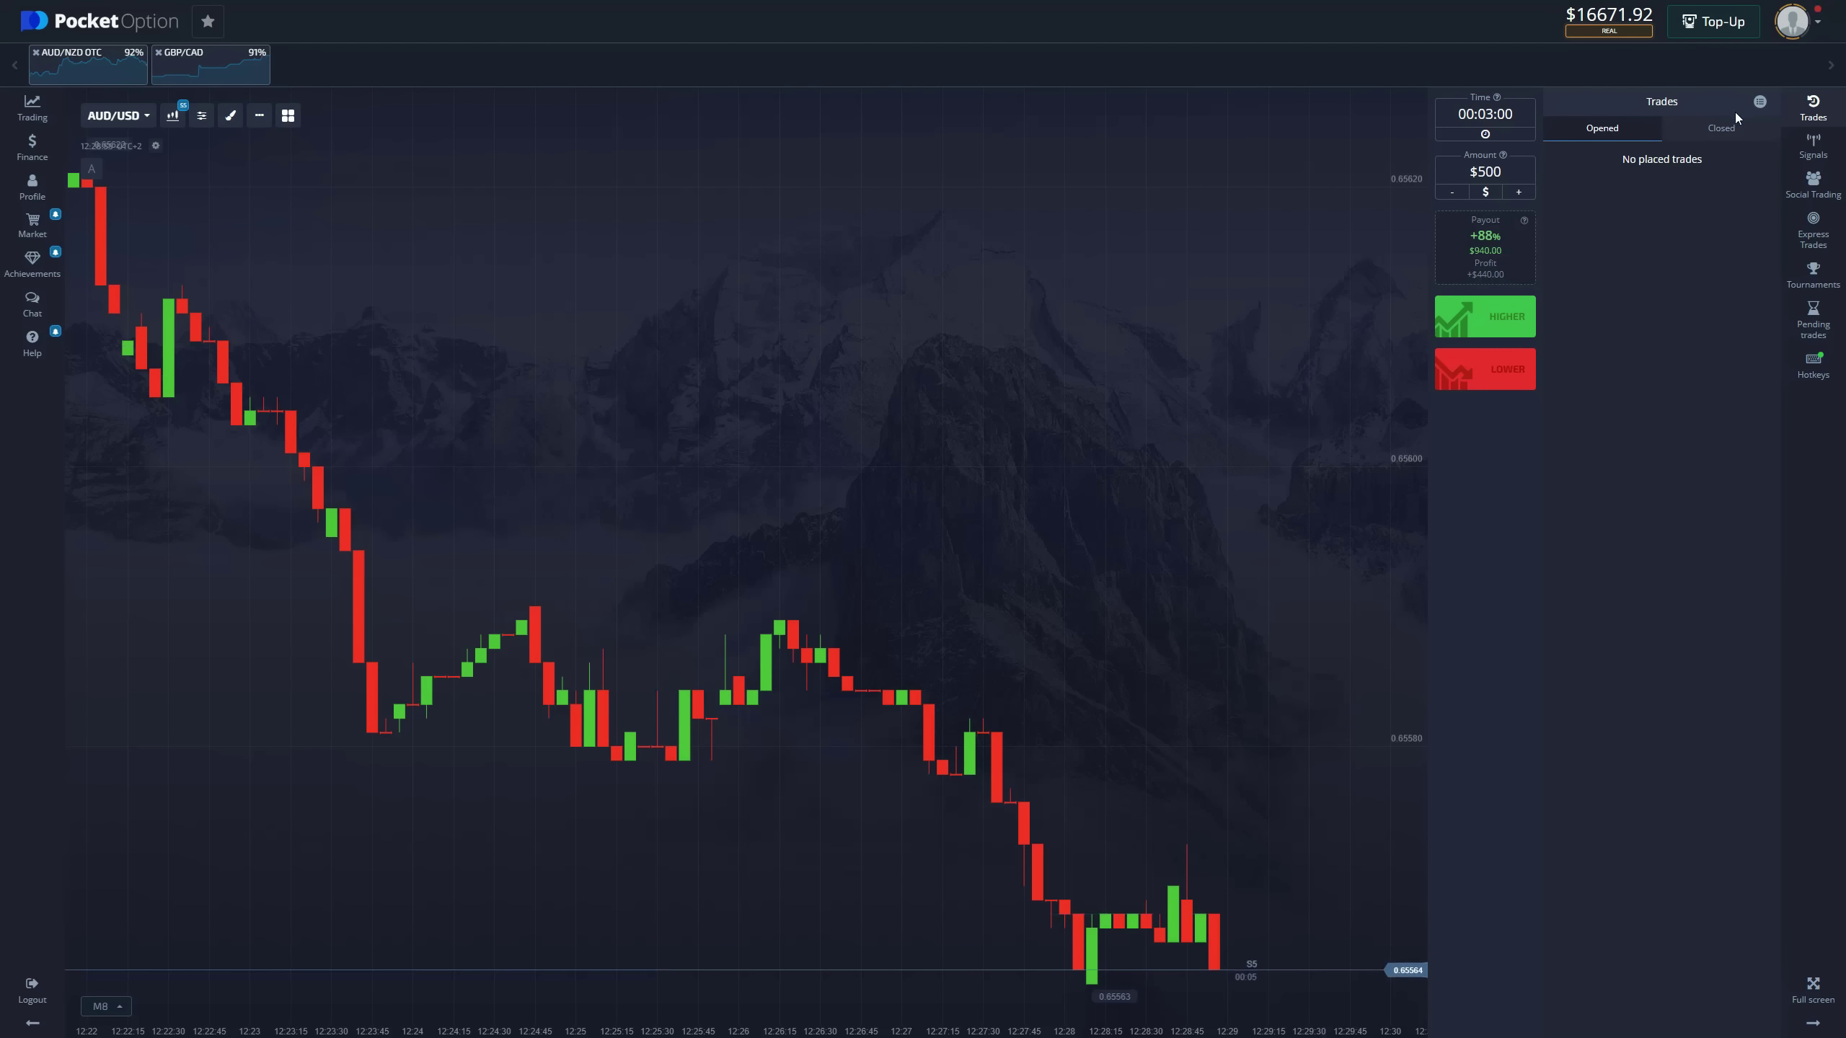
{"action": "left_click", "coordinate": [1723, 127]}
{"action": "left_click", "coordinate": [1603, 129]}
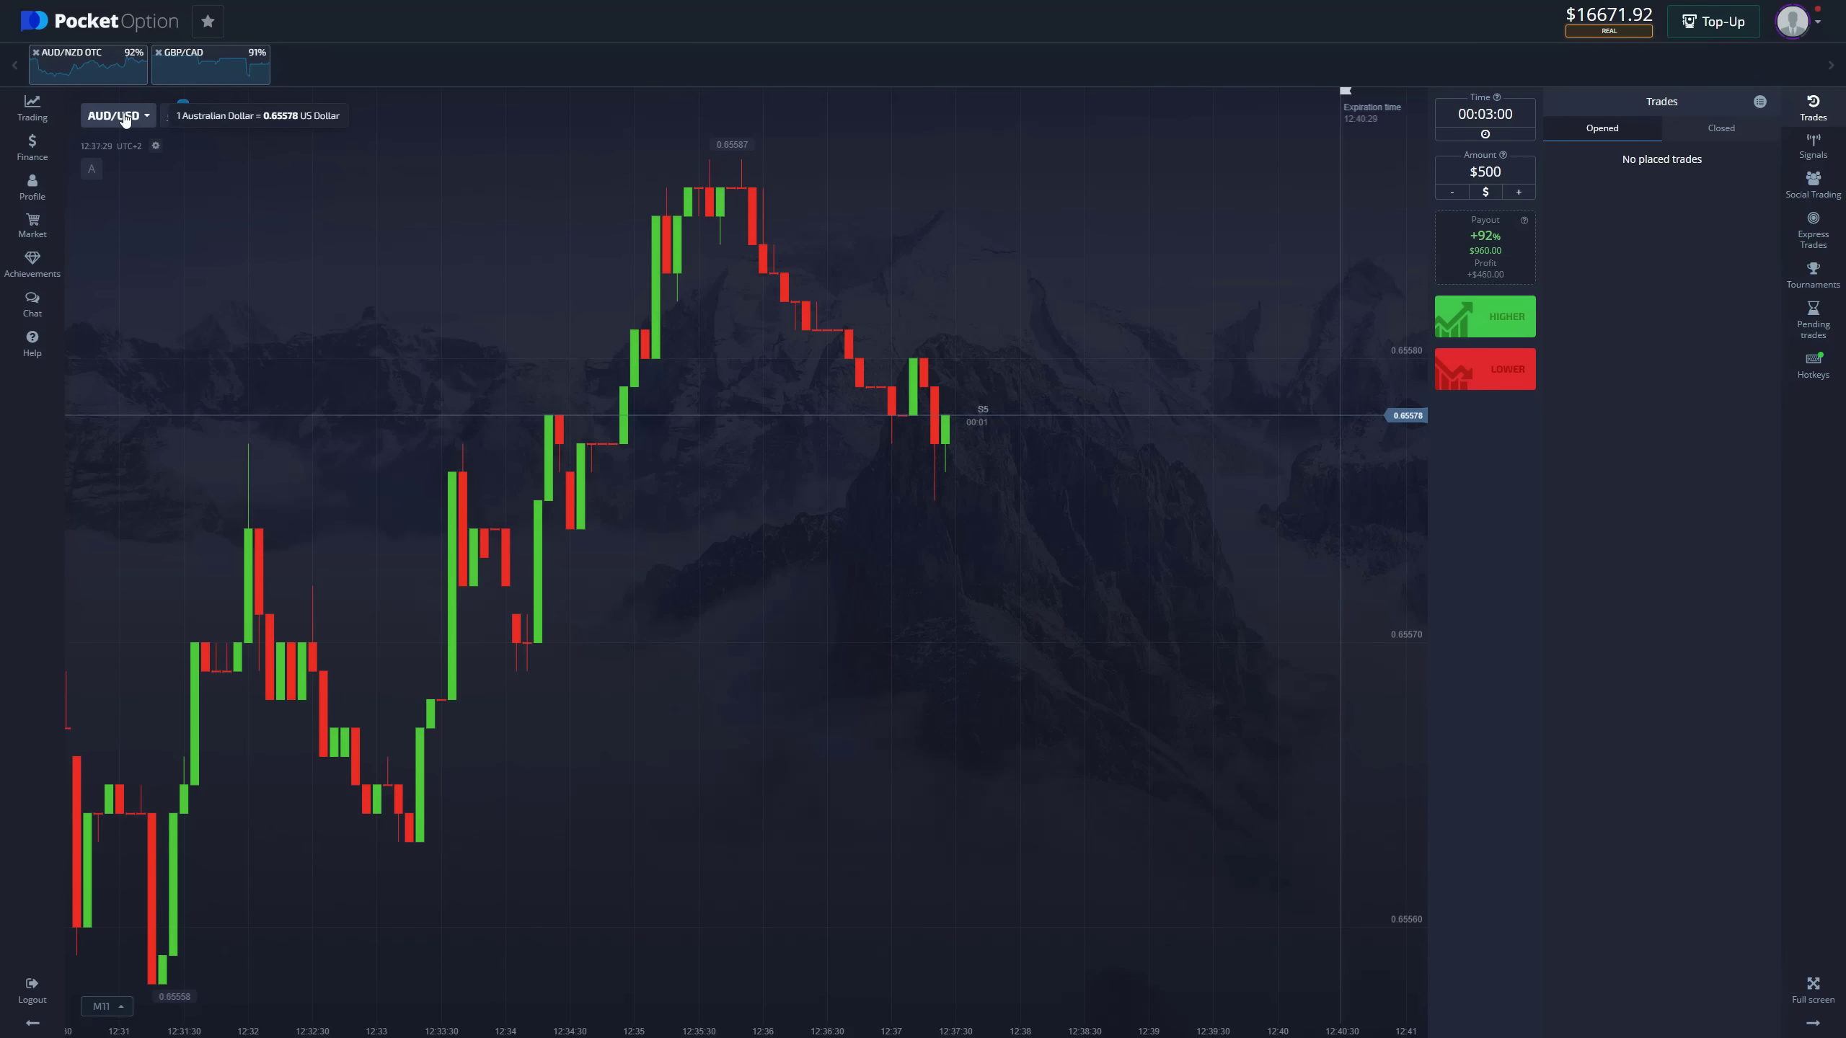
Switch the trading chart's asset to EUR/JPY
{"action": "left_click", "coordinate": [124, 116]}
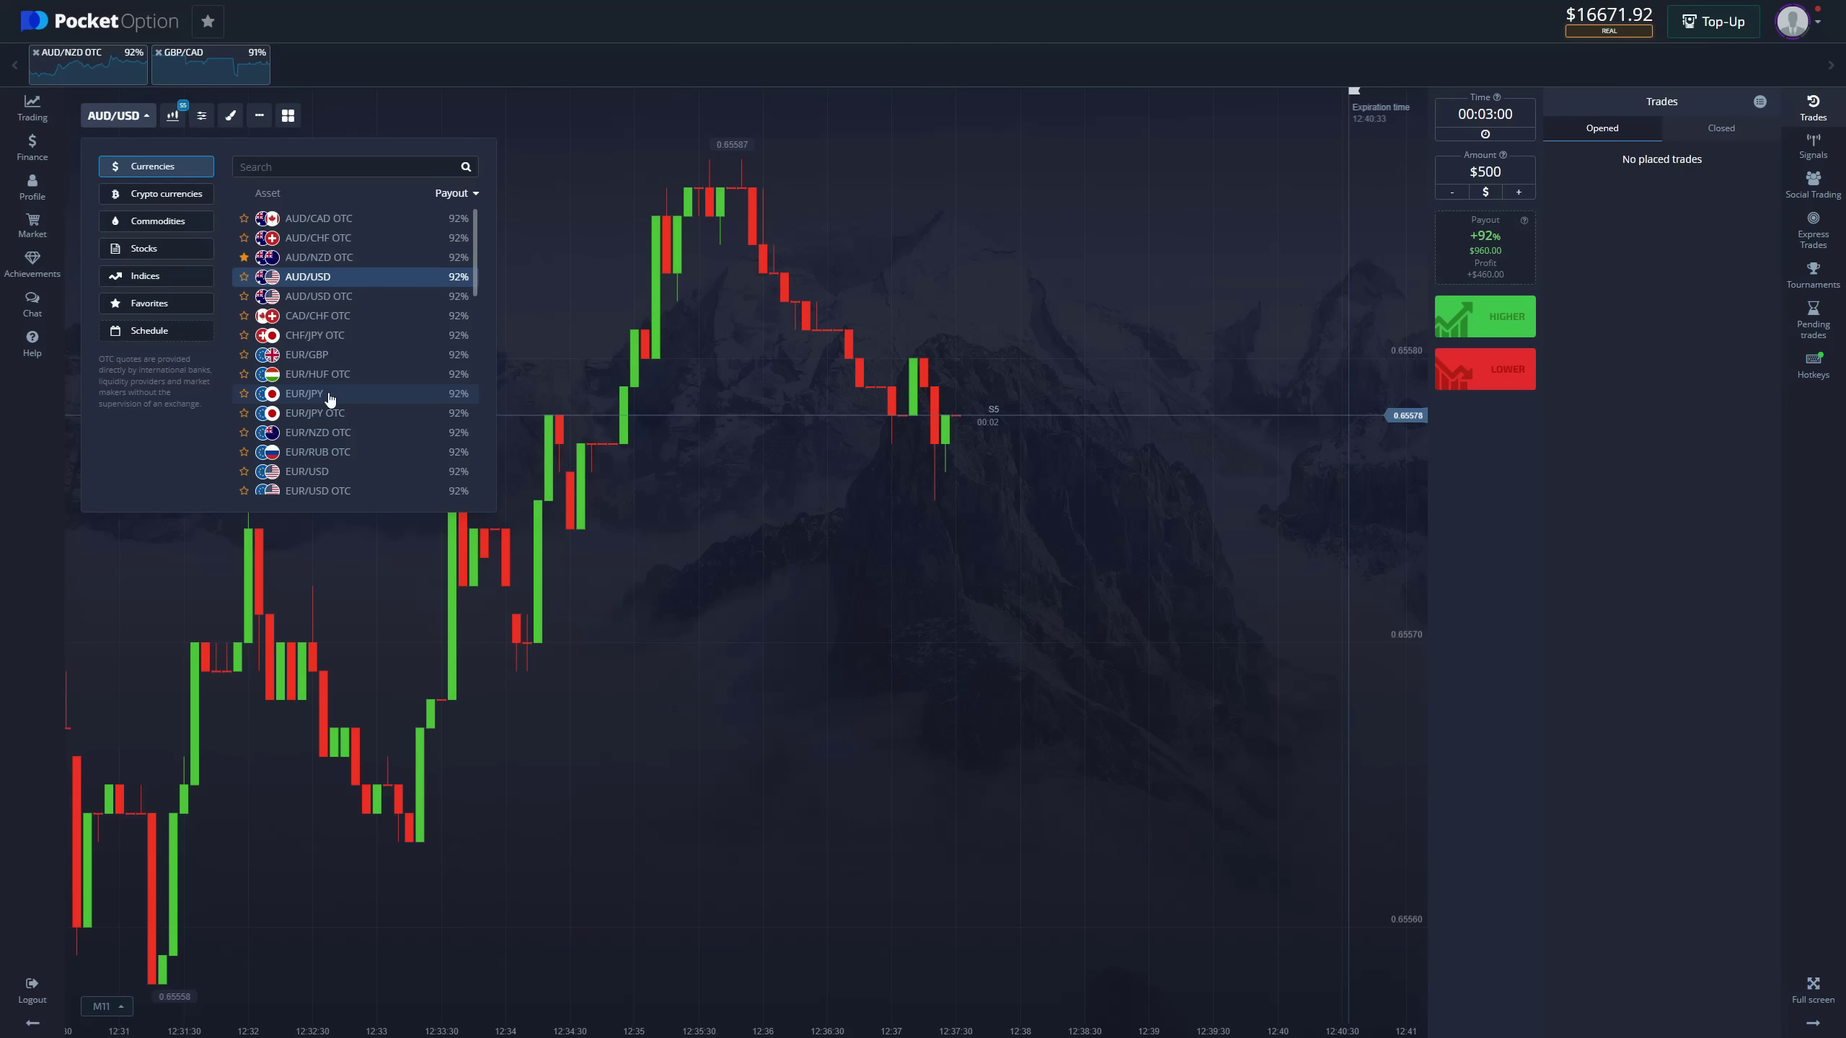
{"action": "left_click", "coordinate": [304, 394]}
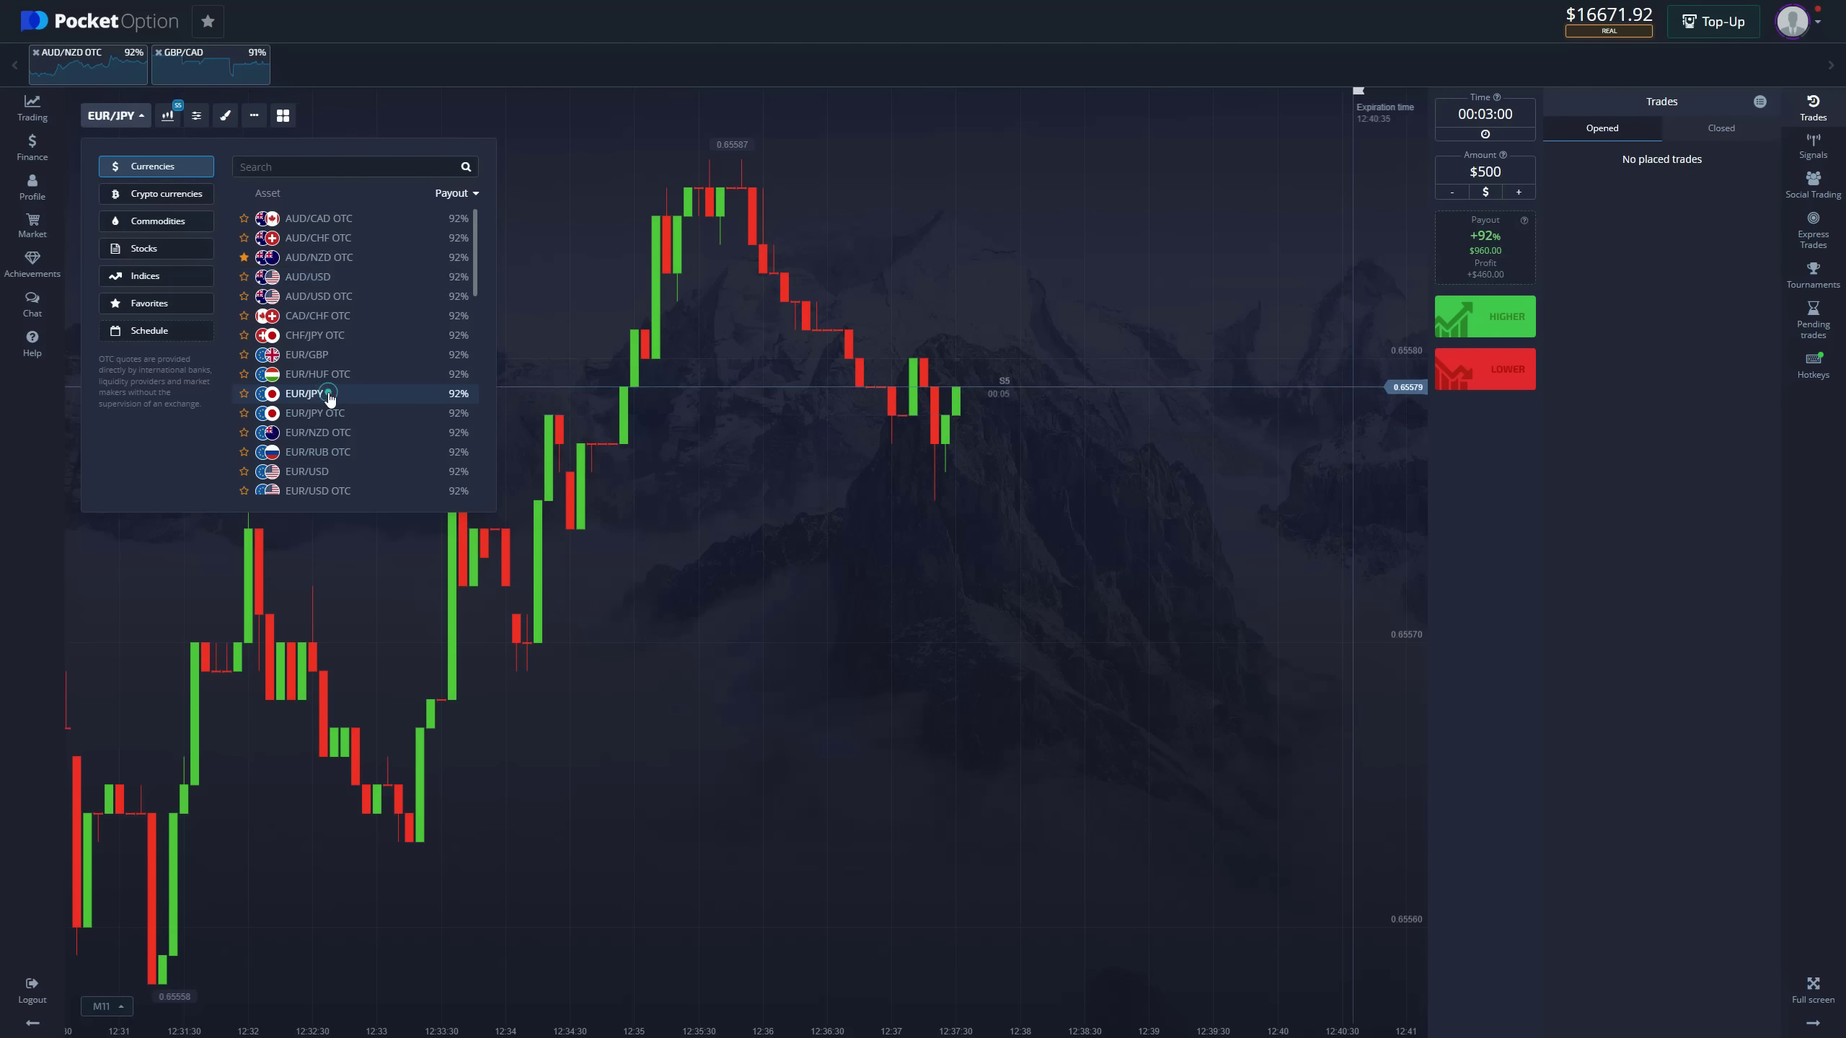
{"action": "left_click", "coordinate": [716, 509]}
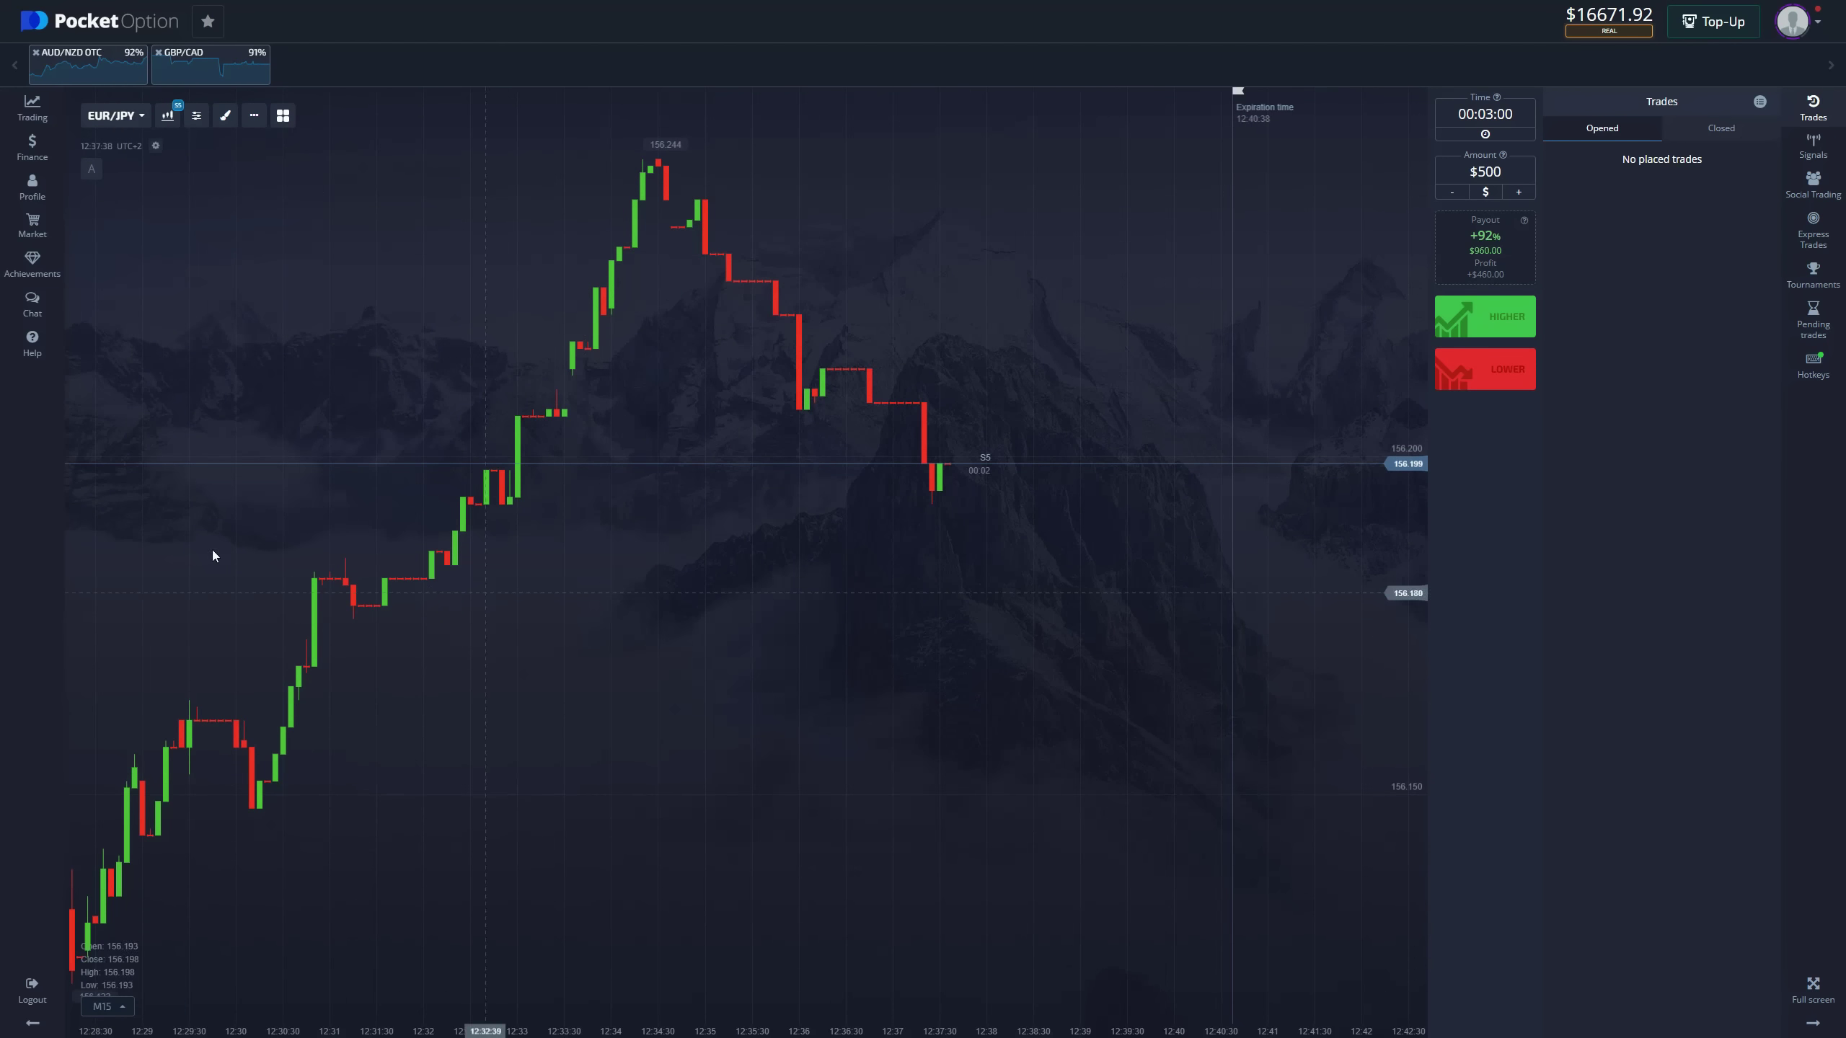
{"action": "key", "text": "alt+Tab"}
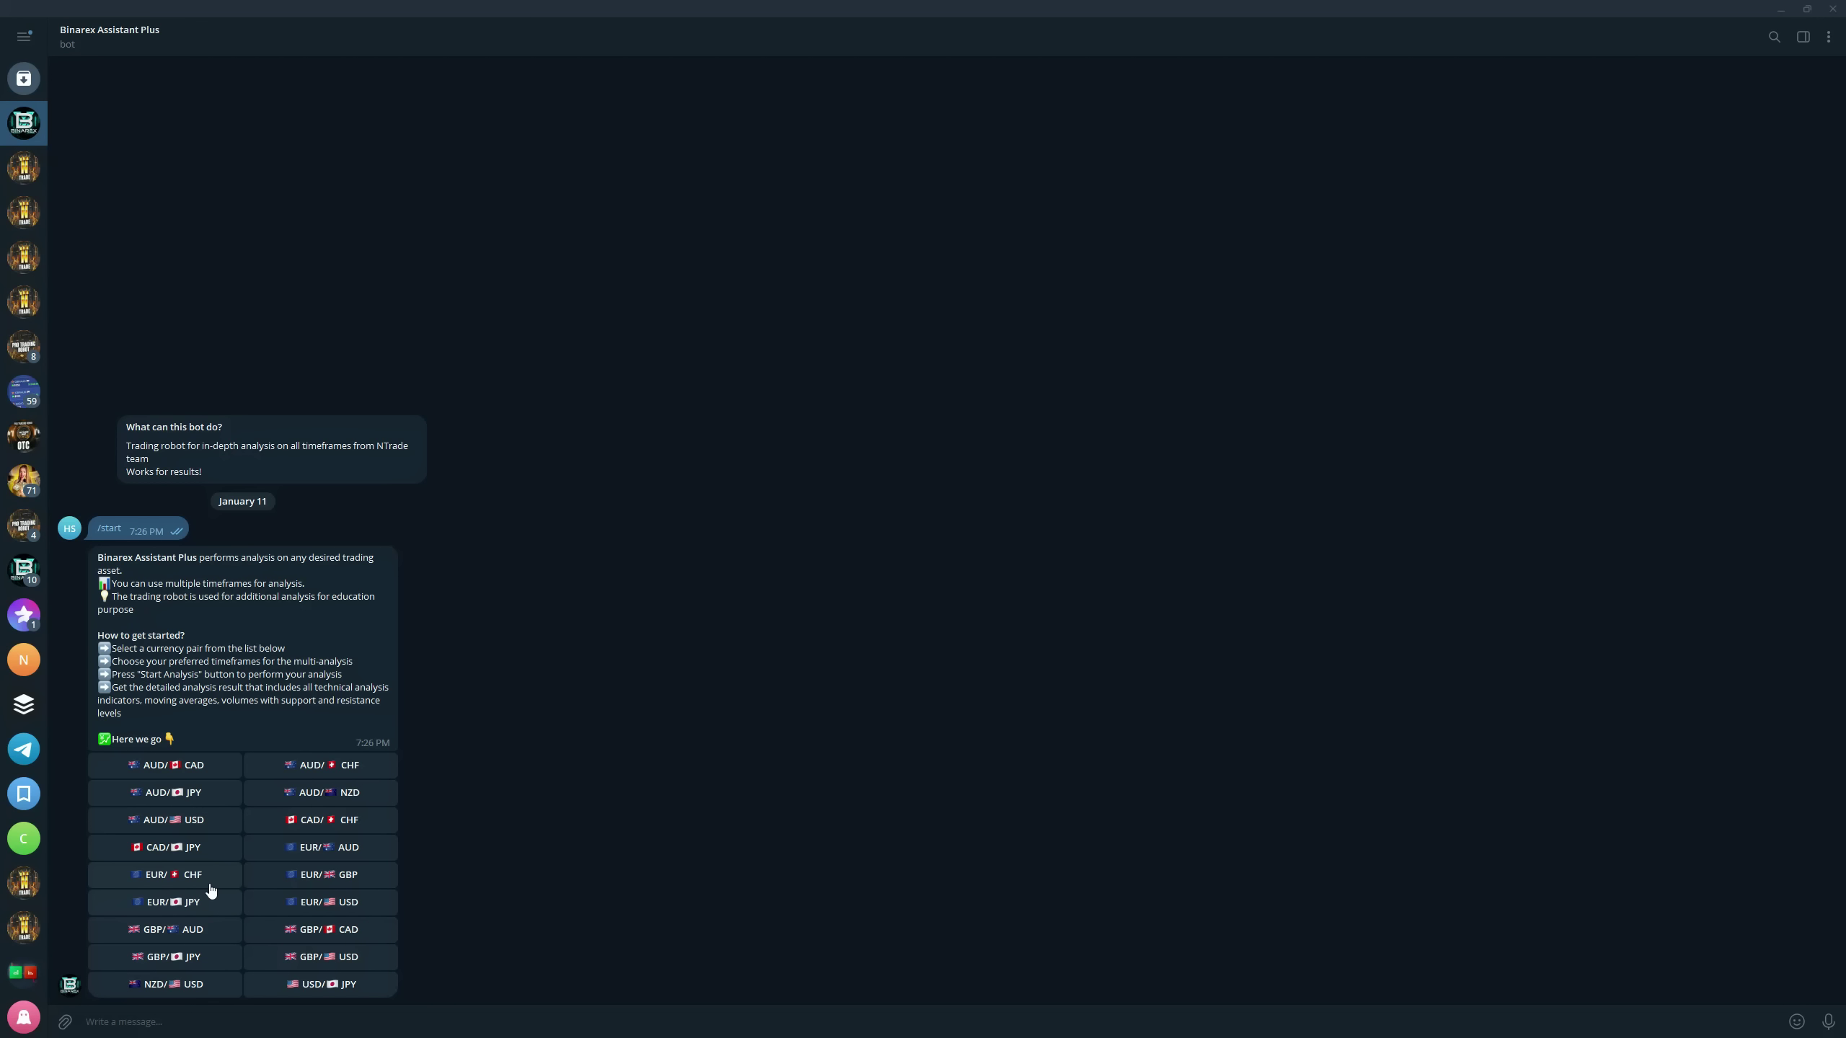
Run the bot's EUR/JPY analysis on 5-minute, 15-minute, 30-minute and 1-hour timeframes
{"action": "left_click", "coordinate": [174, 901]}
{"action": "left_click", "coordinate": [296, 875]}
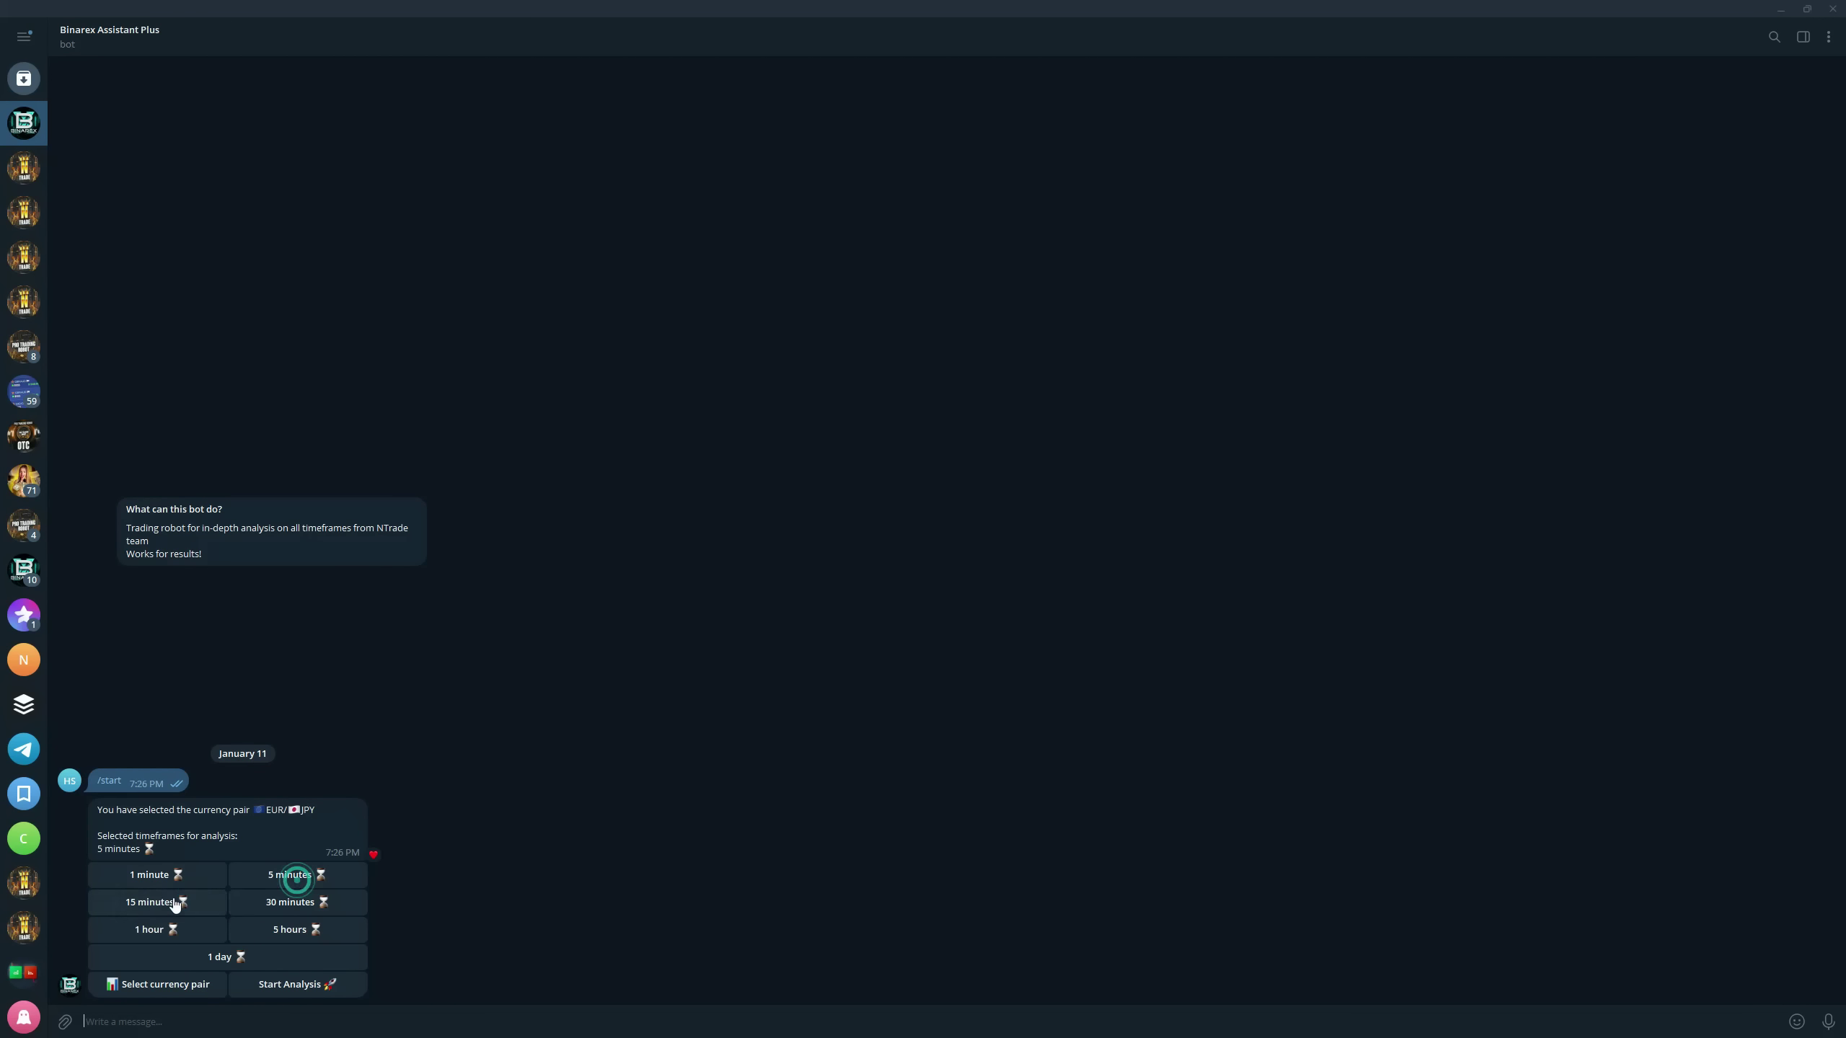
{"action": "left_click", "coordinate": [156, 903]}
{"action": "left_click", "coordinate": [294, 902]}
{"action": "left_click", "coordinate": [150, 929]}
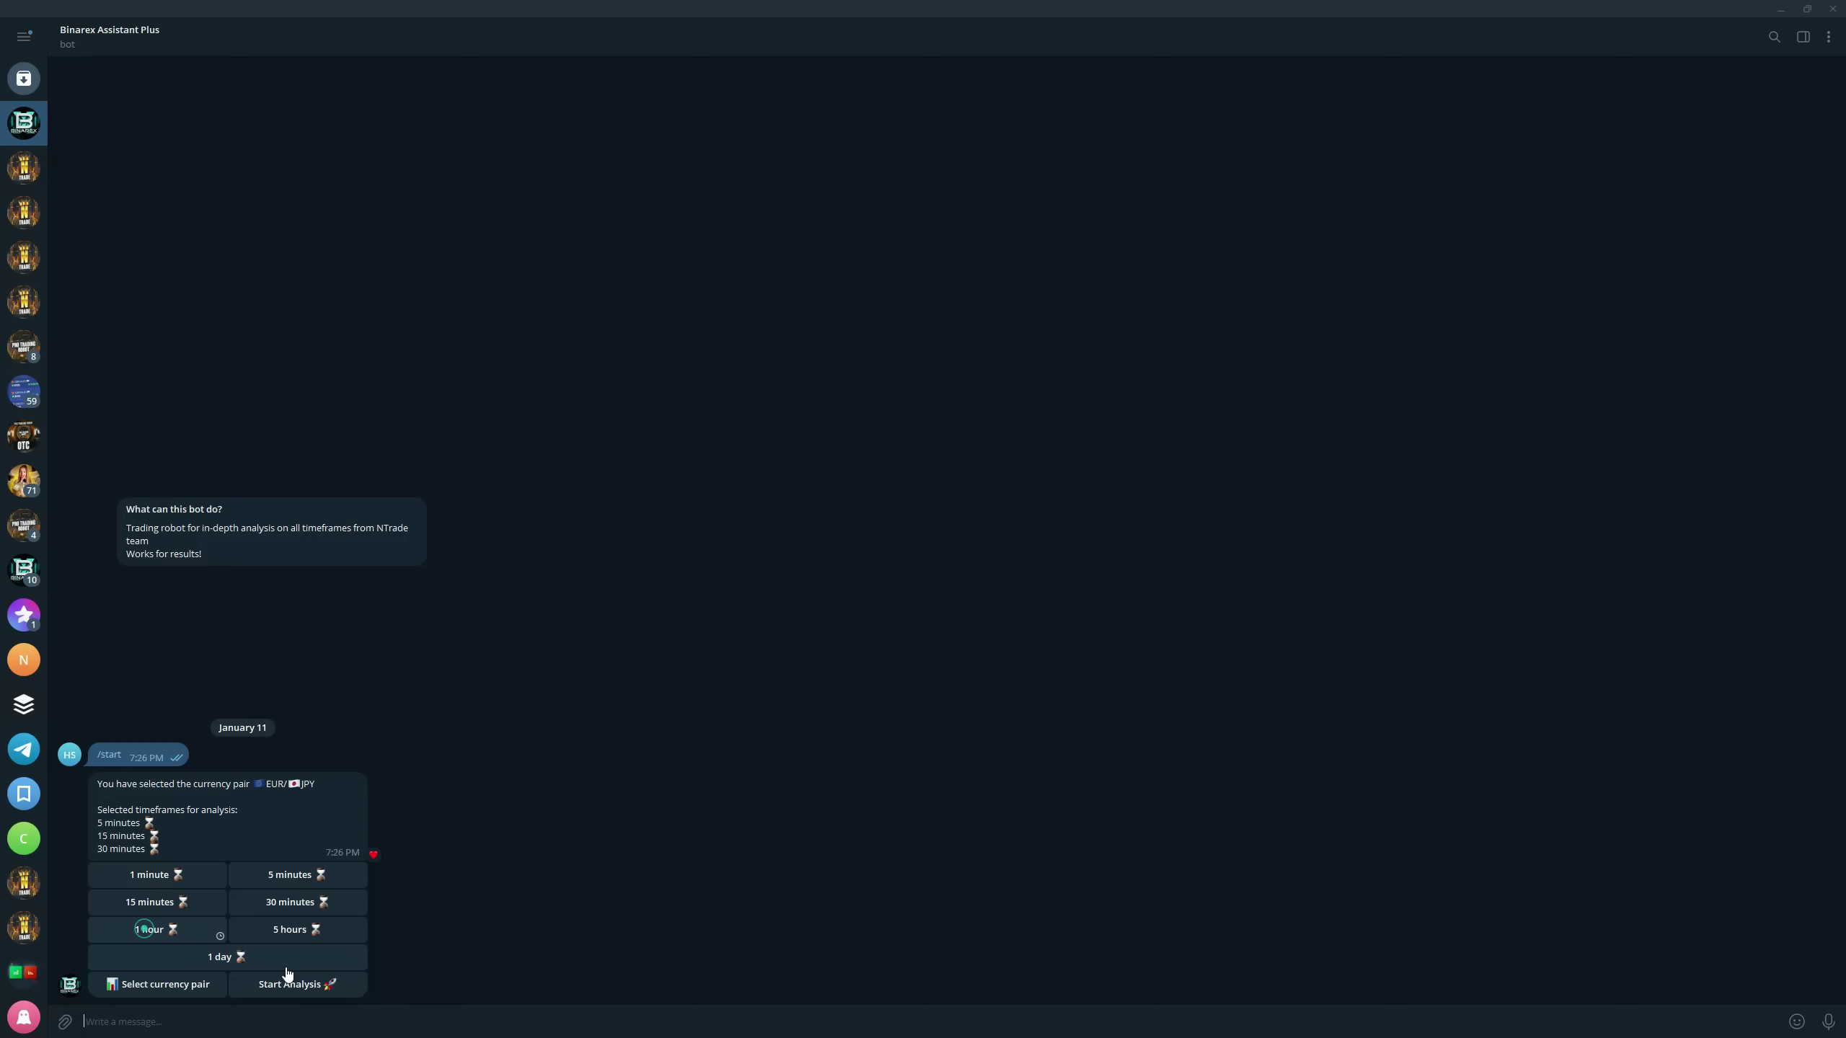
{"action": "left_click", "coordinate": [291, 986]}
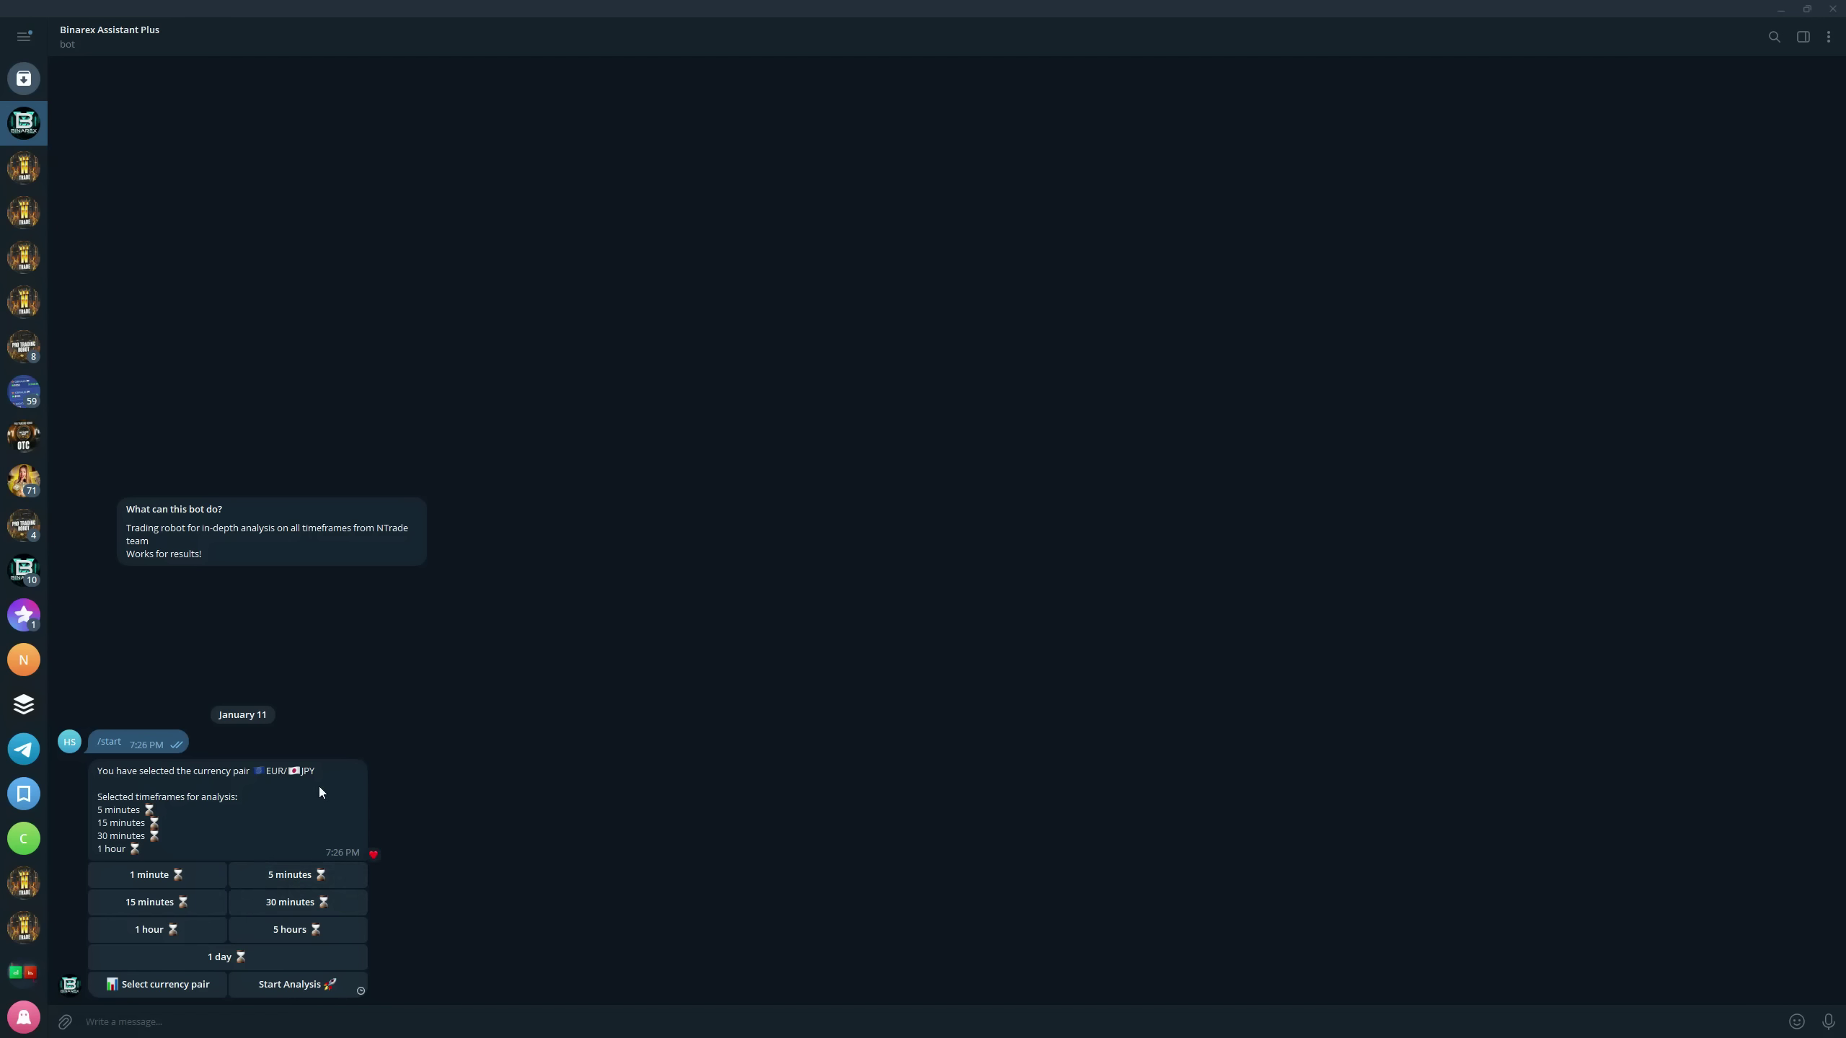
{"action": "left_click", "coordinate": [1780, 12]}
Buy $500 HIGHER on EUR/JPY with 3-minute expiry and hold until close
{"action": "key", "text": "w"}
{"action": "key", "text": "w"}
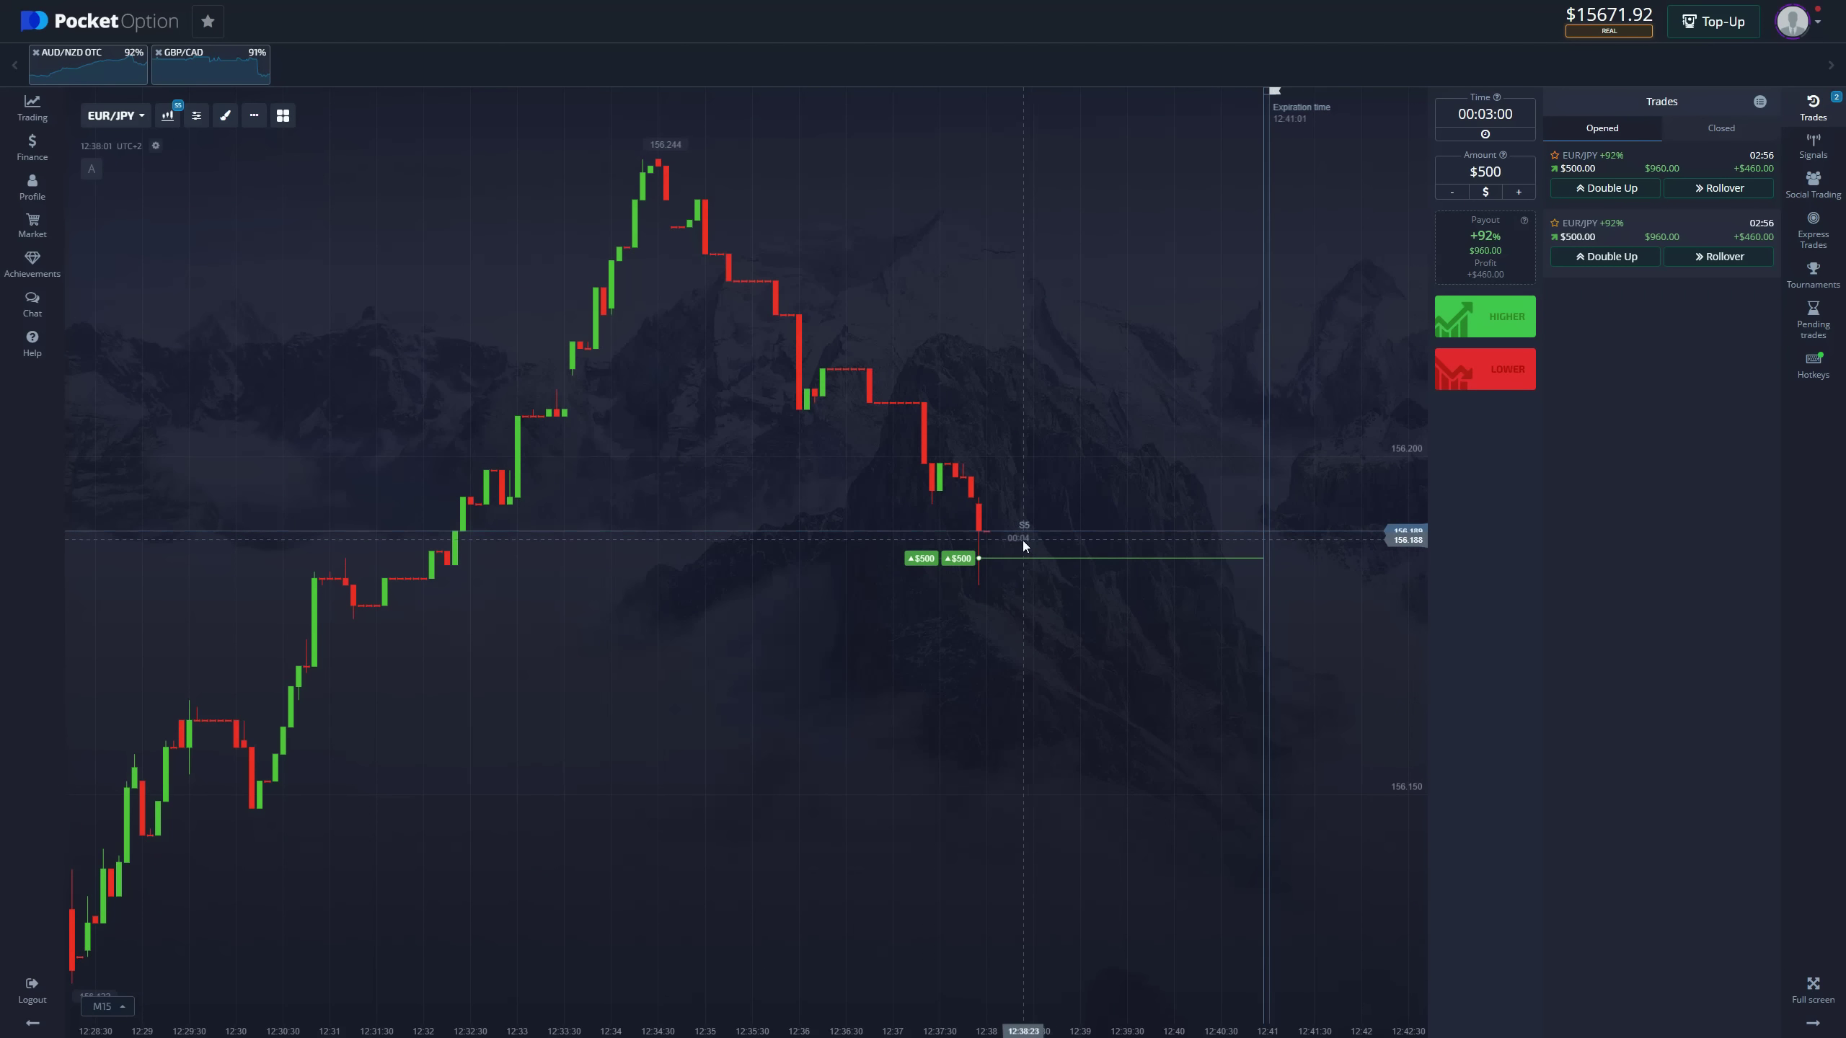
{"action": "scroll", "coordinate": [765, 598], "scroll_direction": "down", "scroll_amount": 3}
{"action": "scroll", "coordinate": [833, 572], "scroll_direction": "down", "scroll_amount": 3}
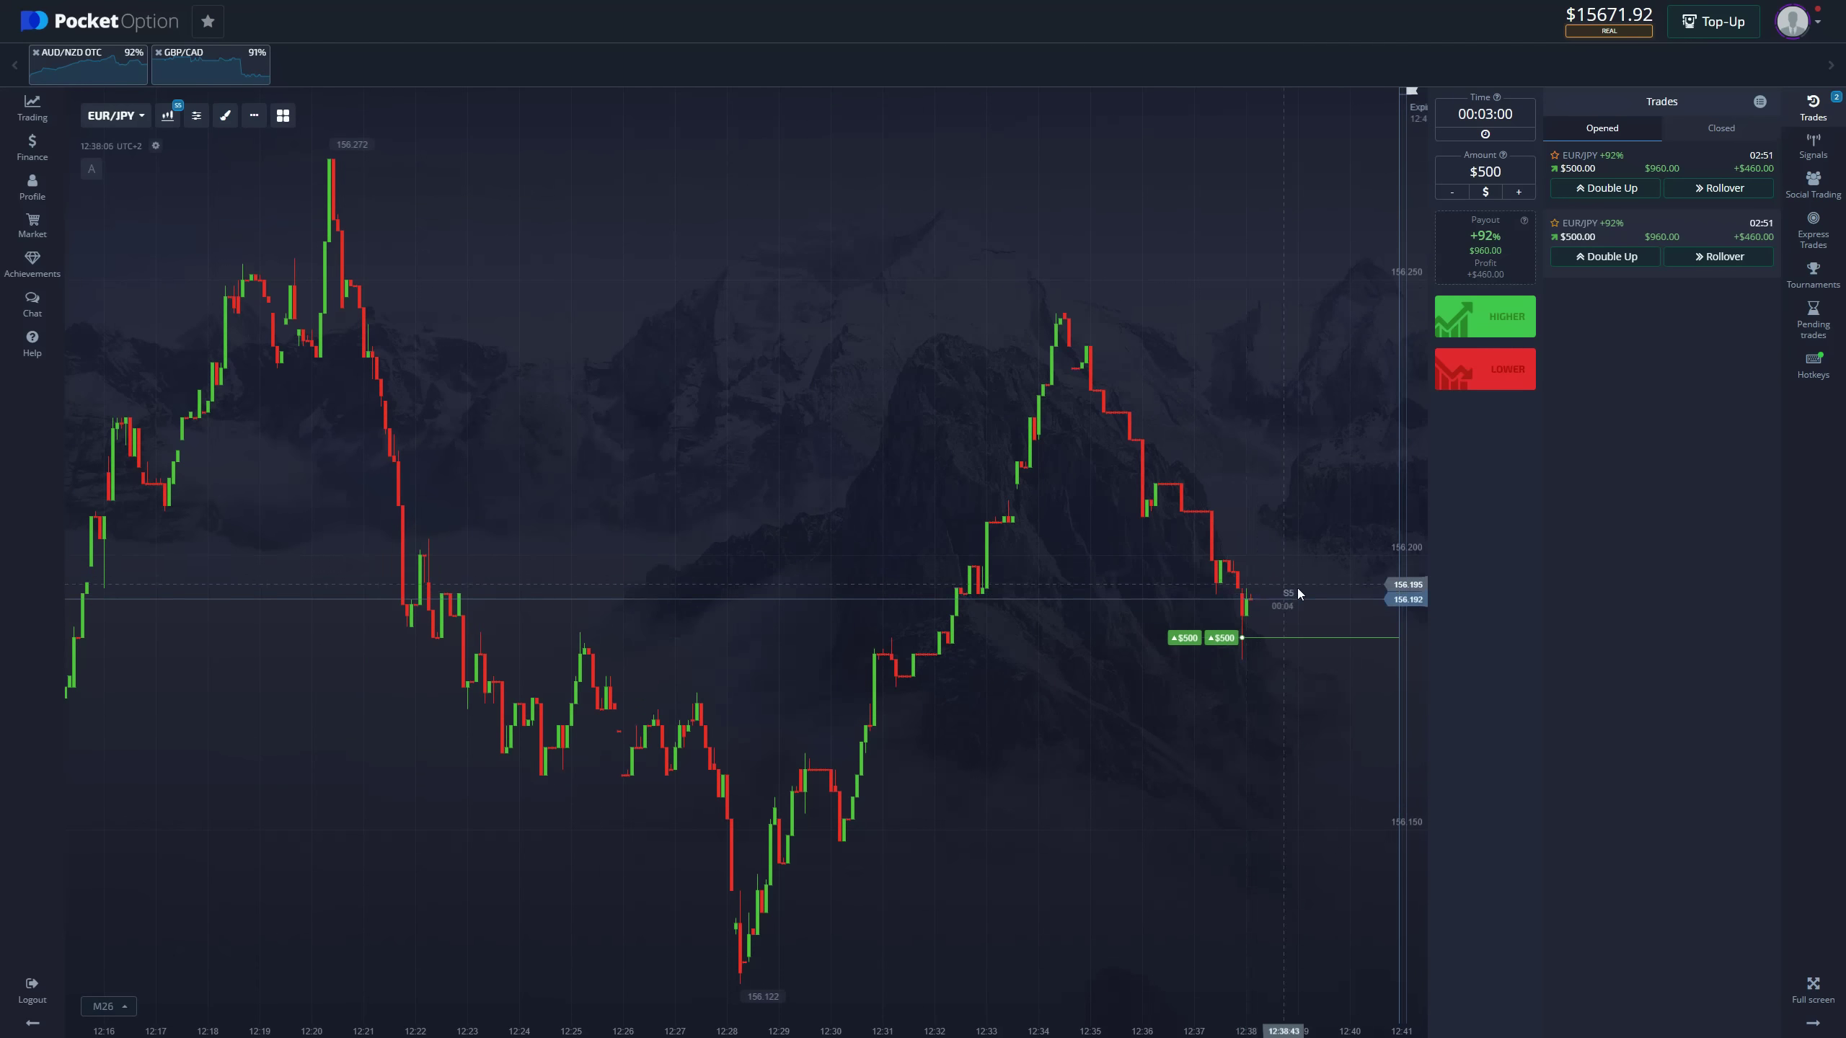
{"action": "scroll", "coordinate": [1299, 589], "scroll_direction": "up", "scroll_amount": 3}
{"action": "scroll", "coordinate": [1101, 588], "scroll_direction": "up", "scroll_amount": 3}
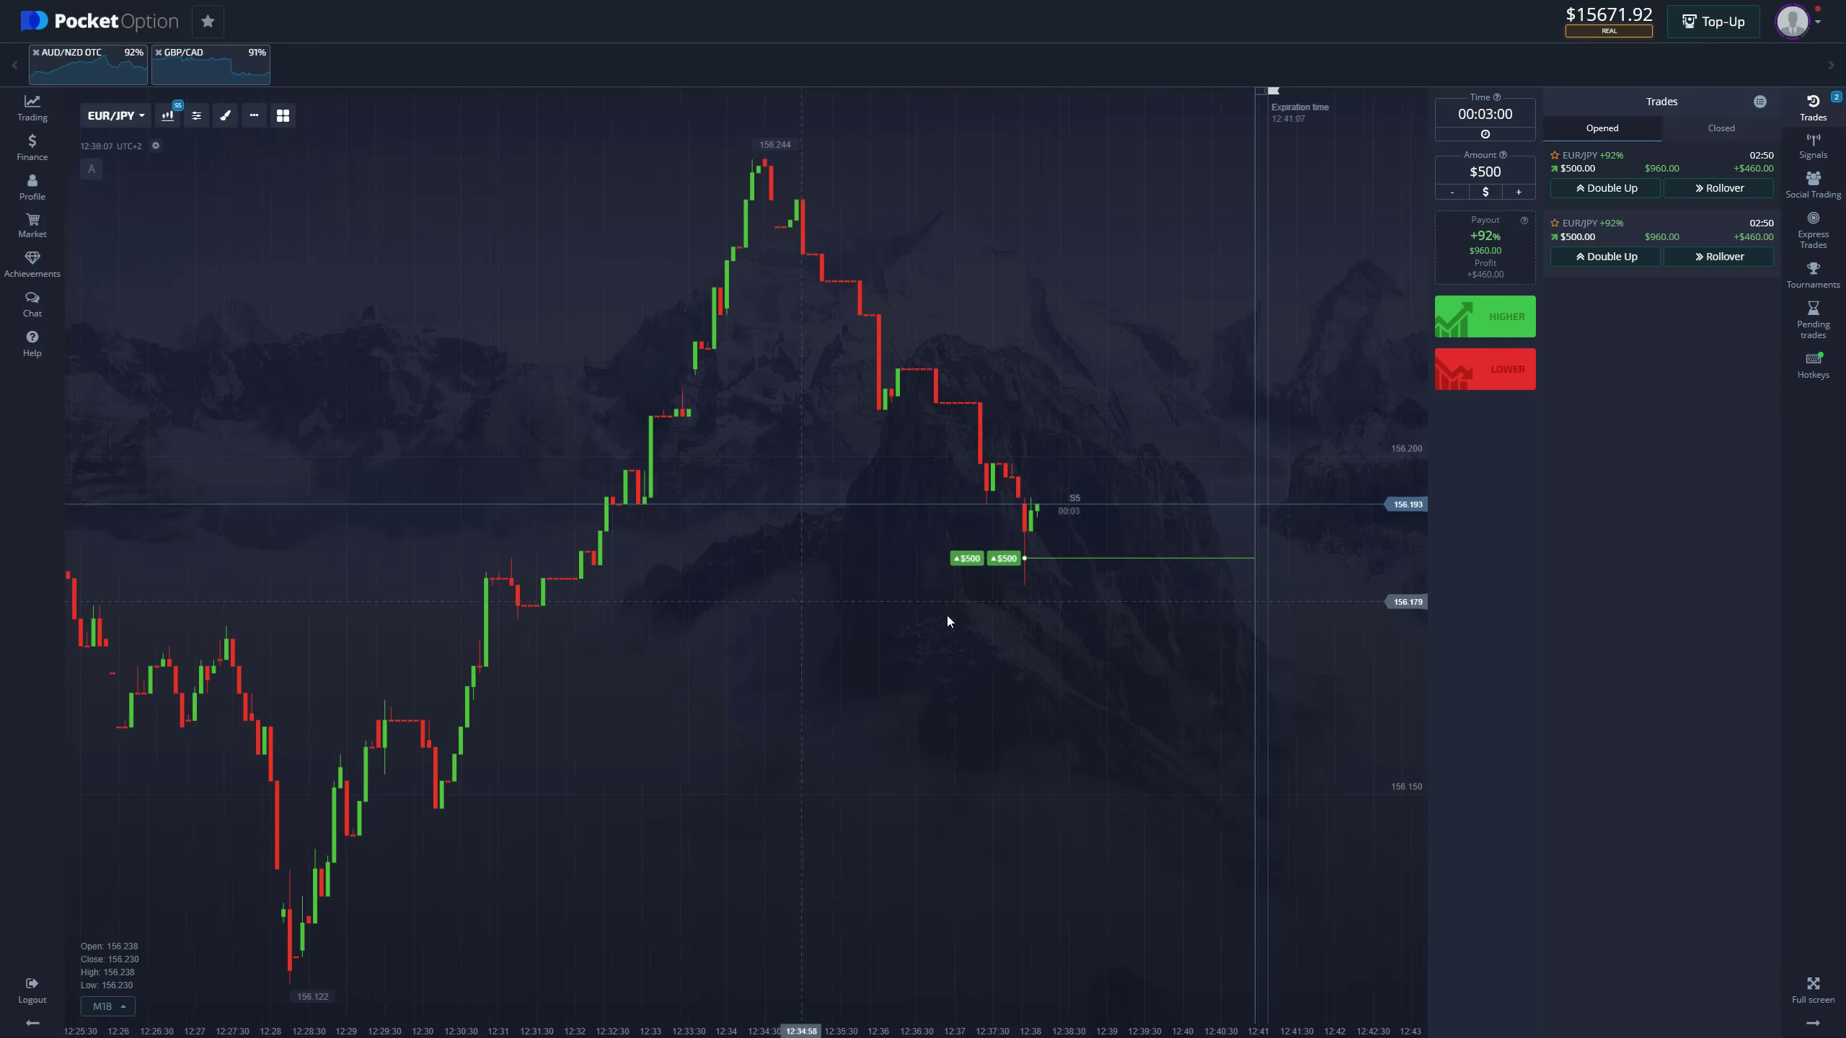
{"action": "scroll", "coordinate": [1009, 621], "scroll_direction": "down", "scroll_amount": 3}
{"action": "scroll", "coordinate": [1067, 615], "scroll_direction": "down", "scroll_amount": 2}
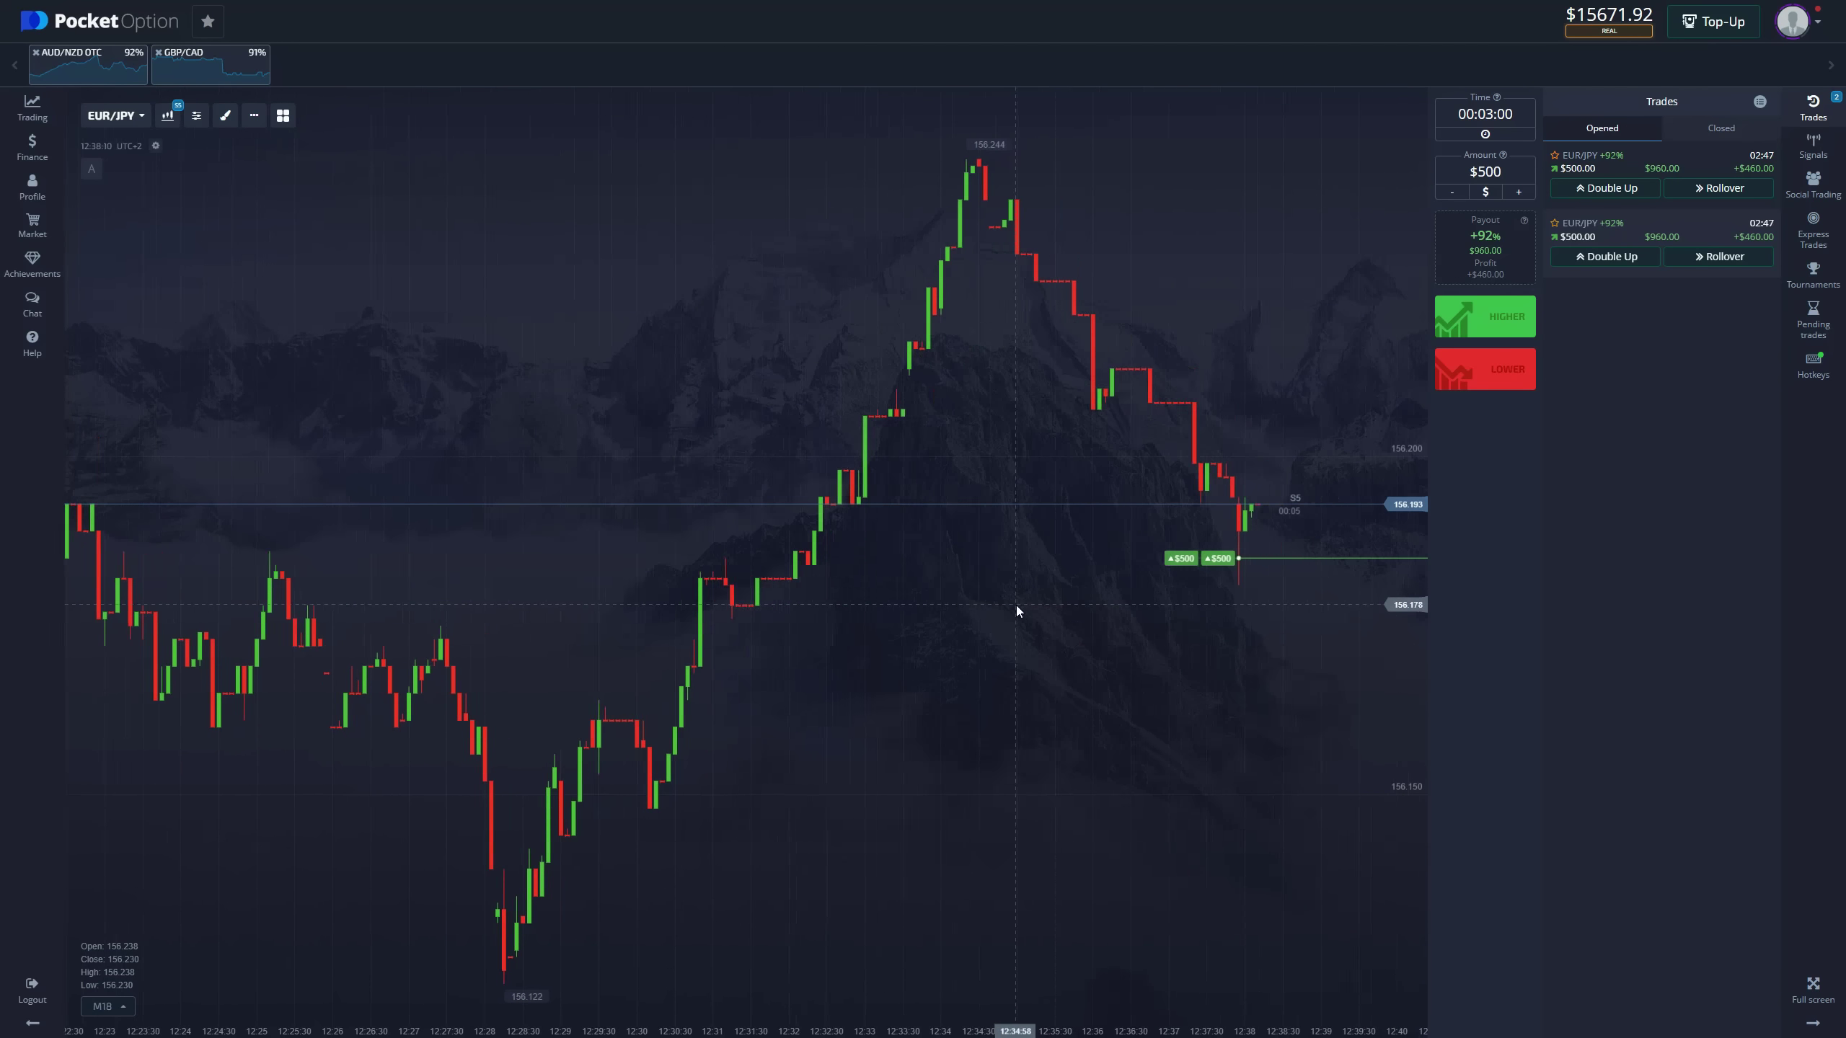
{"action": "scroll", "coordinate": [1016, 606], "scroll_direction": "up", "scroll_amount": 3}
{"action": "scroll", "coordinate": [866, 578], "scroll_direction": "up", "scroll_amount": 3}
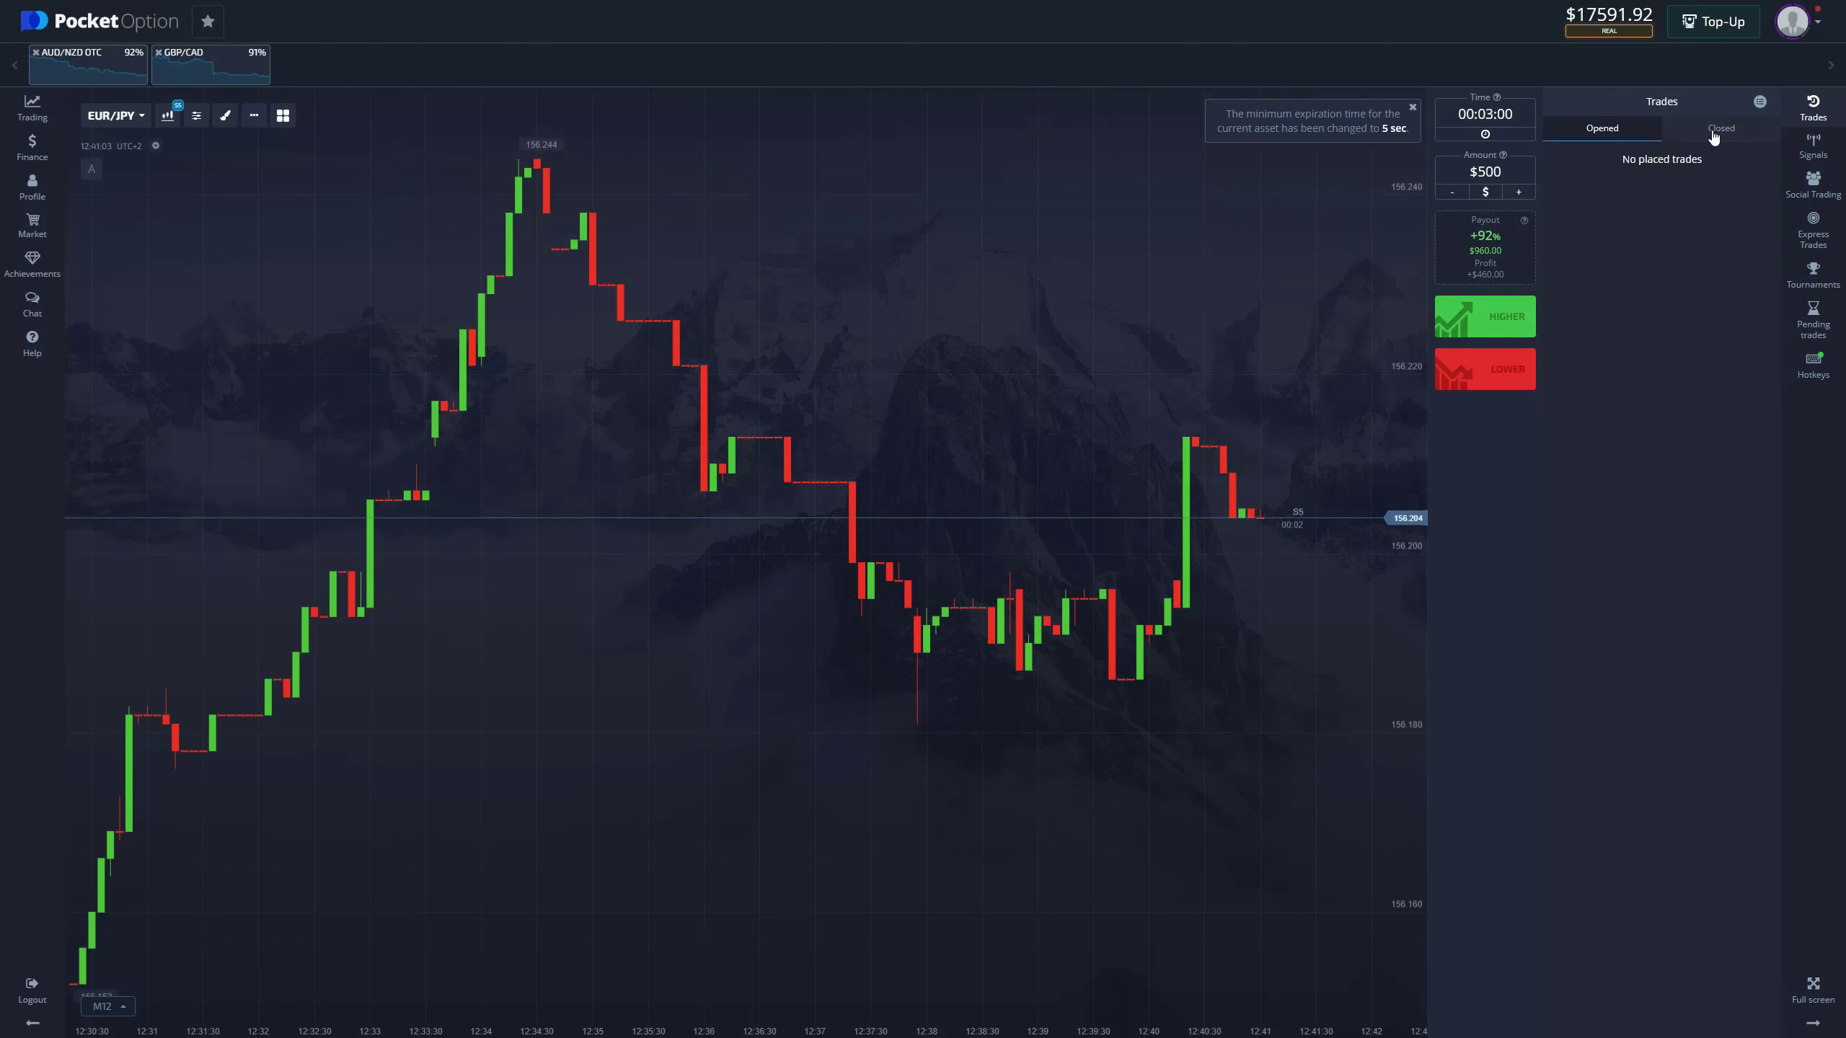
Compare the Closed and Opened trade lists to review the winning EUR/JPY and AUD/USD trades
{"action": "left_click", "coordinate": [1720, 129]}
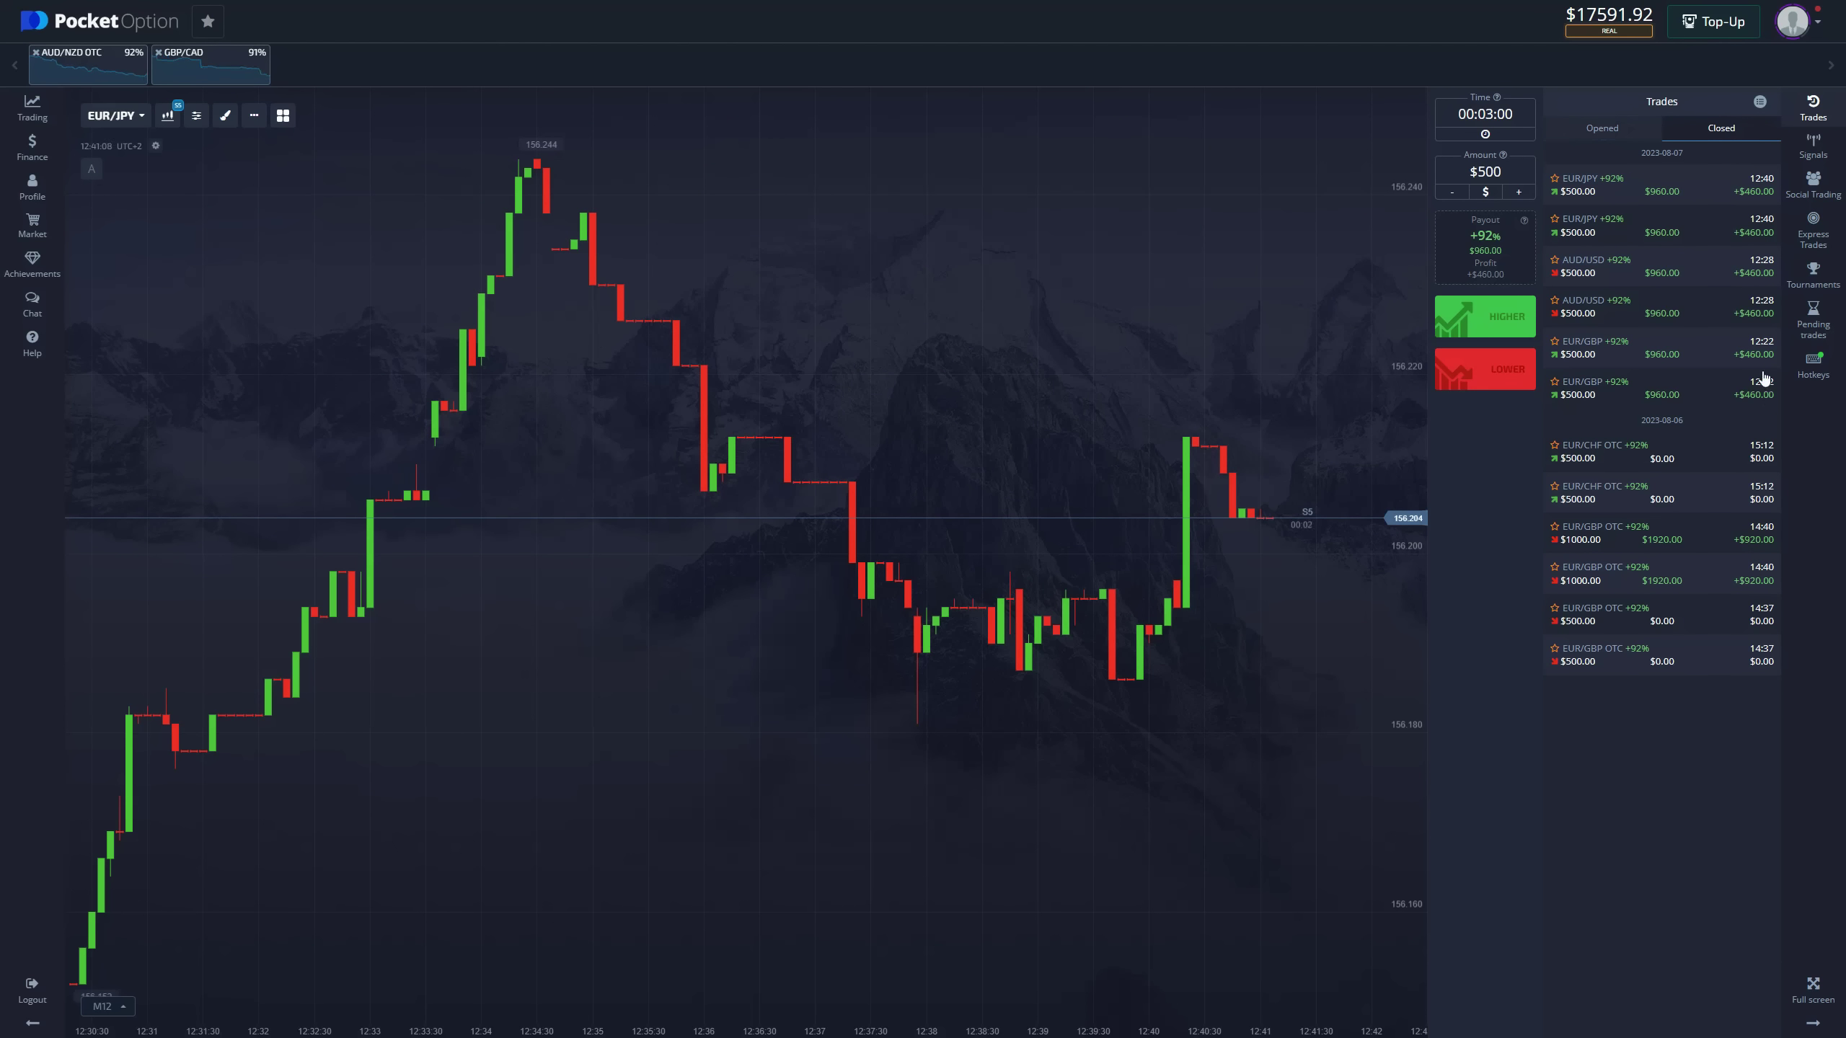
{"action": "left_click", "coordinate": [1612, 129]}
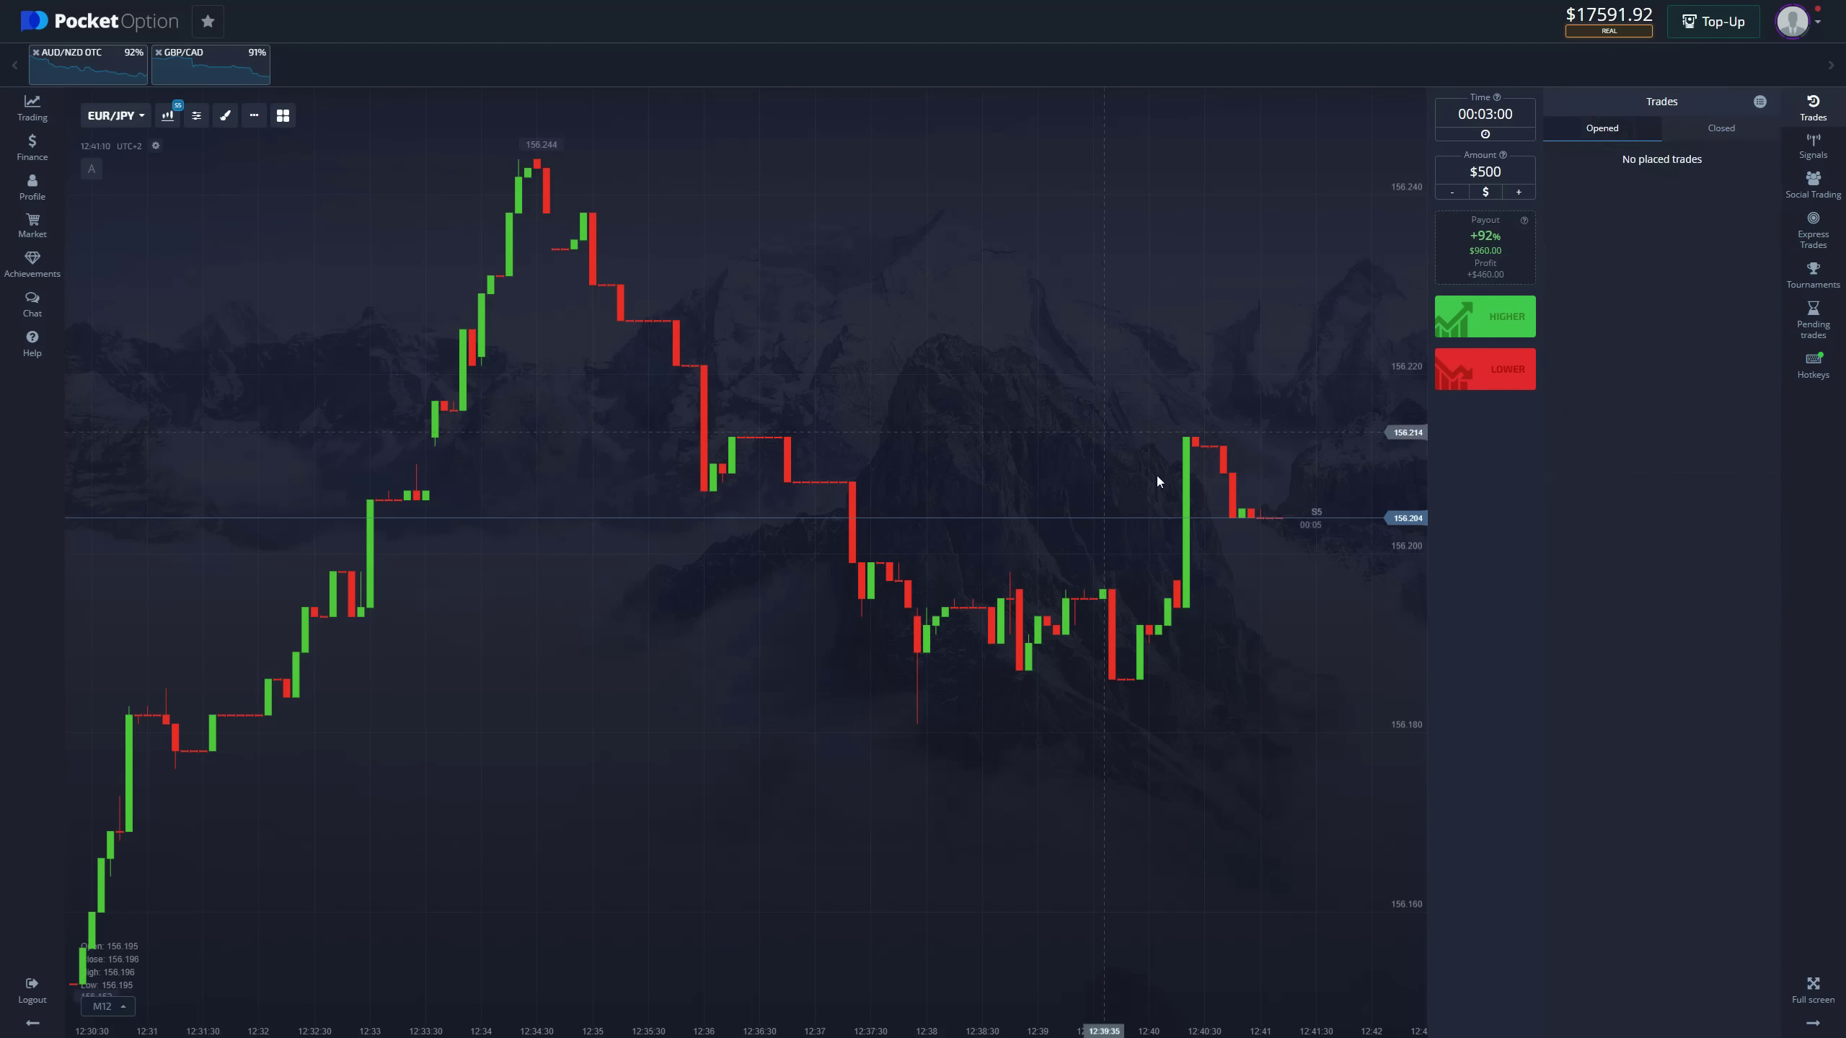
{"action": "scroll", "coordinate": [1282, 470], "scroll_direction": "down", "scroll_amount": 2}
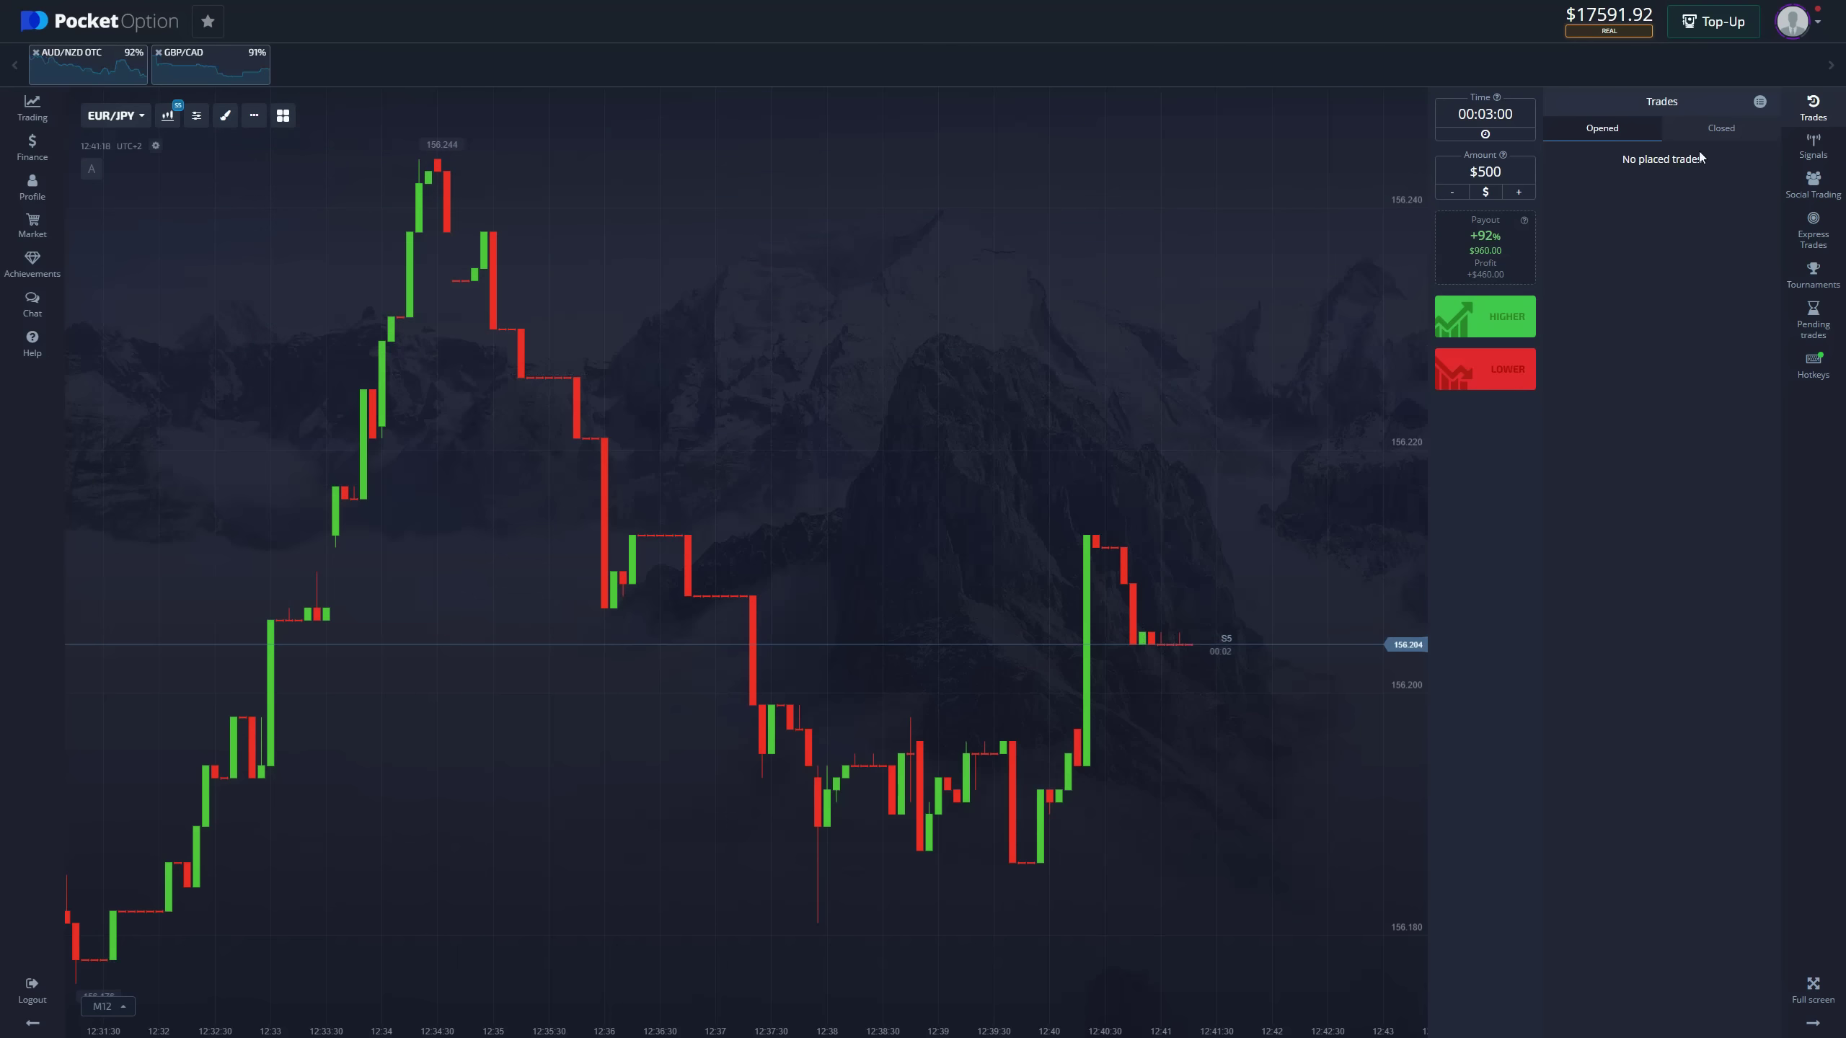
{"action": "left_click", "coordinate": [1716, 130]}
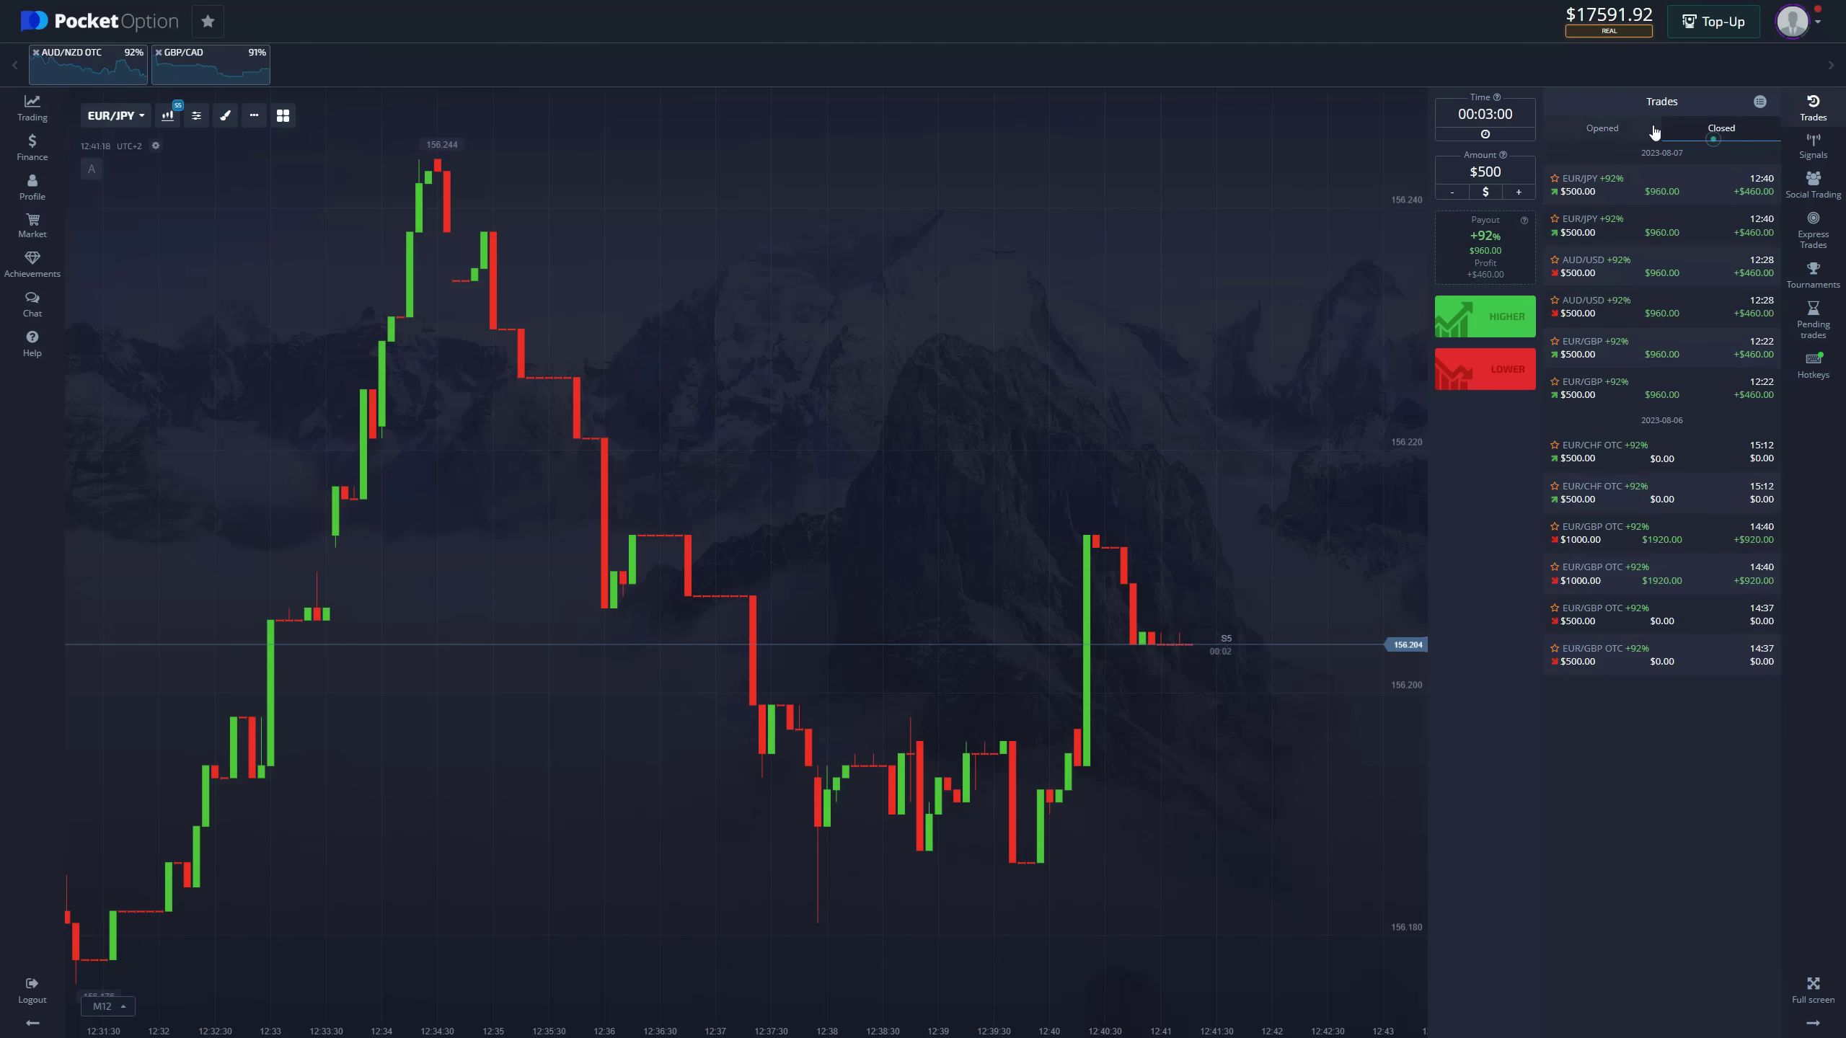
{"action": "left_click", "coordinate": [1610, 130]}
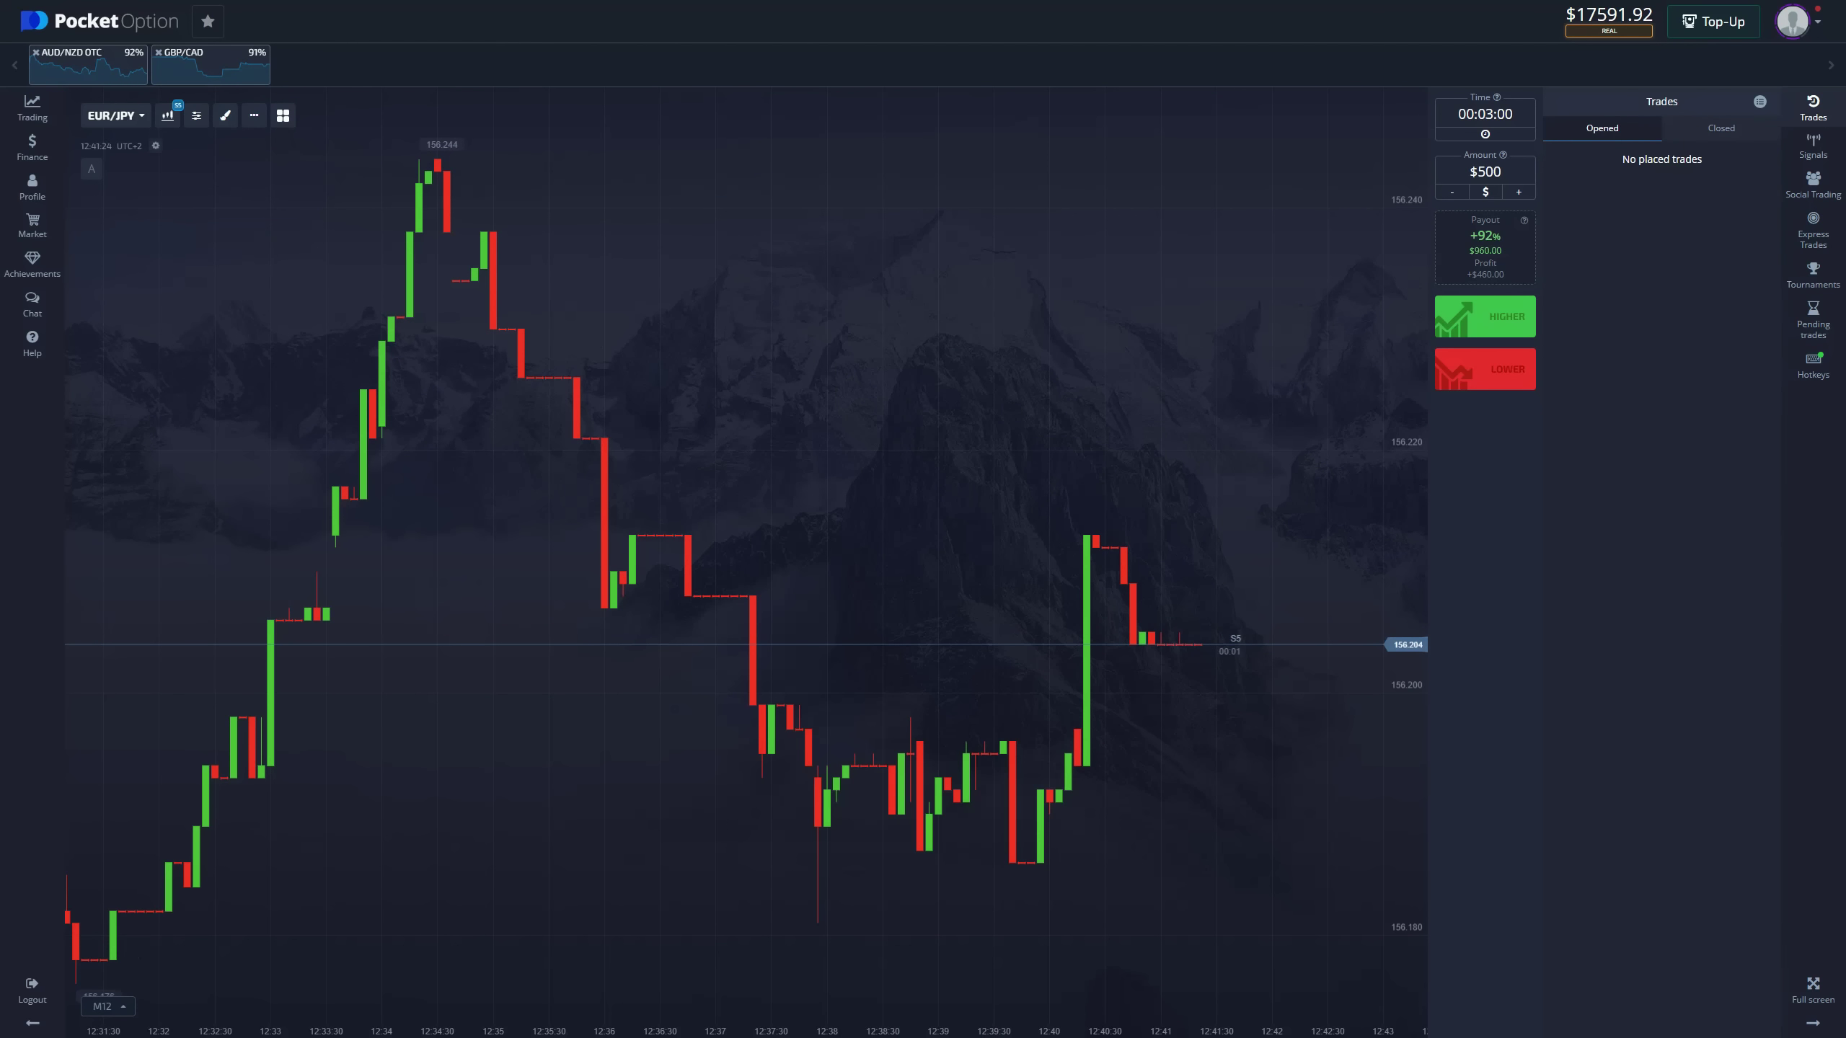
{"action": "key", "text": "alt+Tab"}
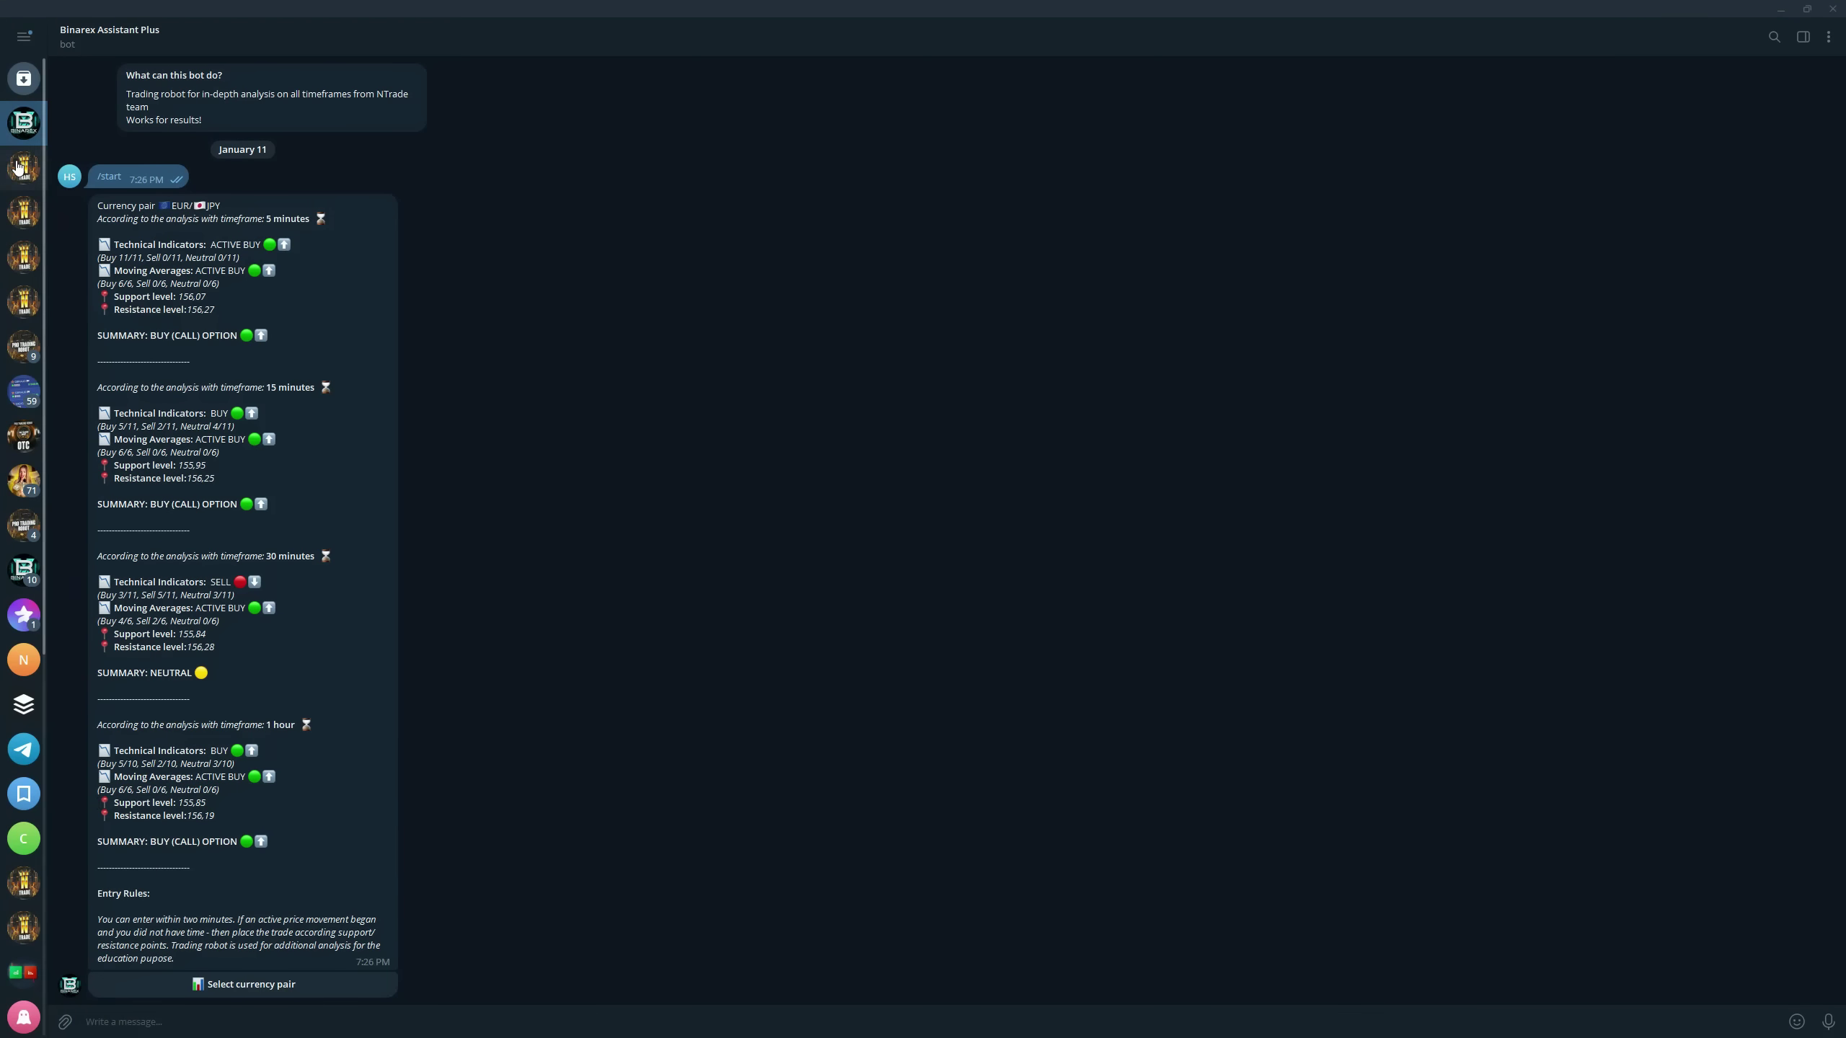
Look through NTrade Private Trading Group and Pro Trading Robot, then reopen NTrade FREE SIGNALS
{"action": "left_click", "coordinate": [23, 170]}
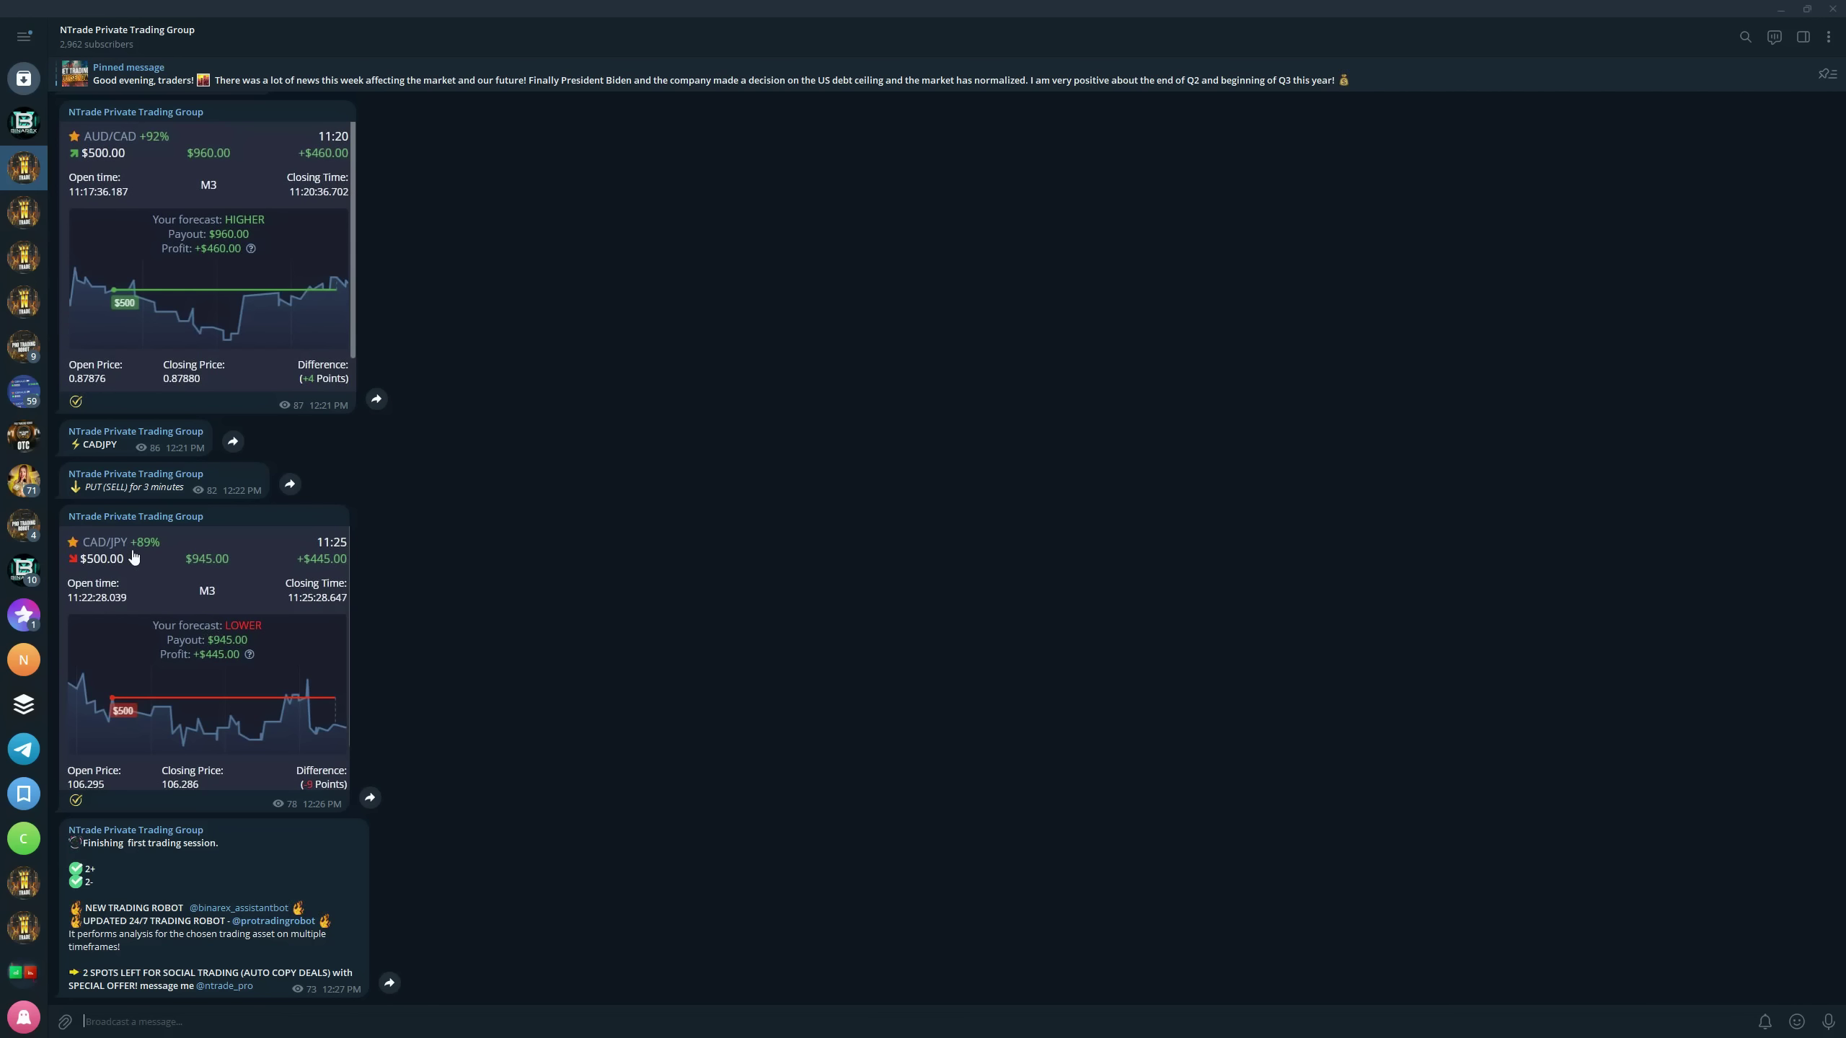
{"action": "left_click", "coordinate": [23, 354]}
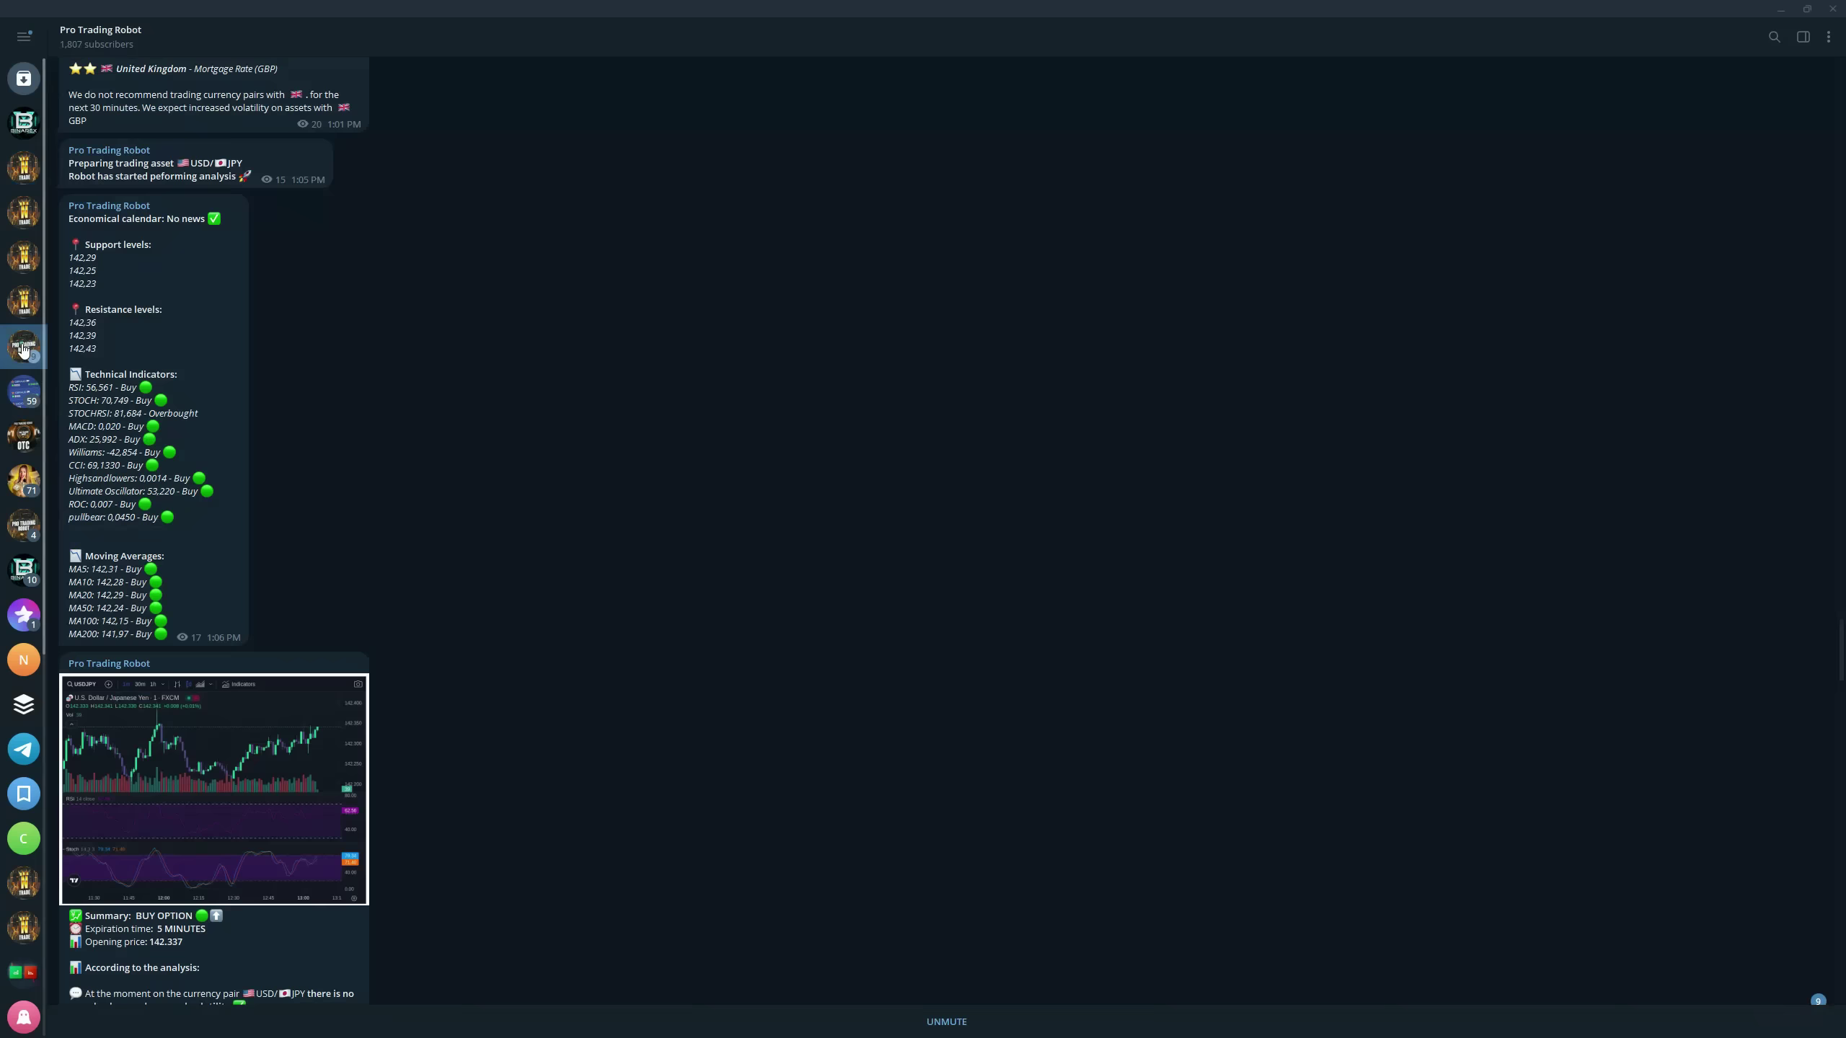
{"action": "scroll", "coordinate": [542, 776], "scroll_direction": "up", "scroll_amount": 10}
{"action": "scroll", "coordinate": [531, 774], "scroll_direction": "down", "scroll_amount": 5}
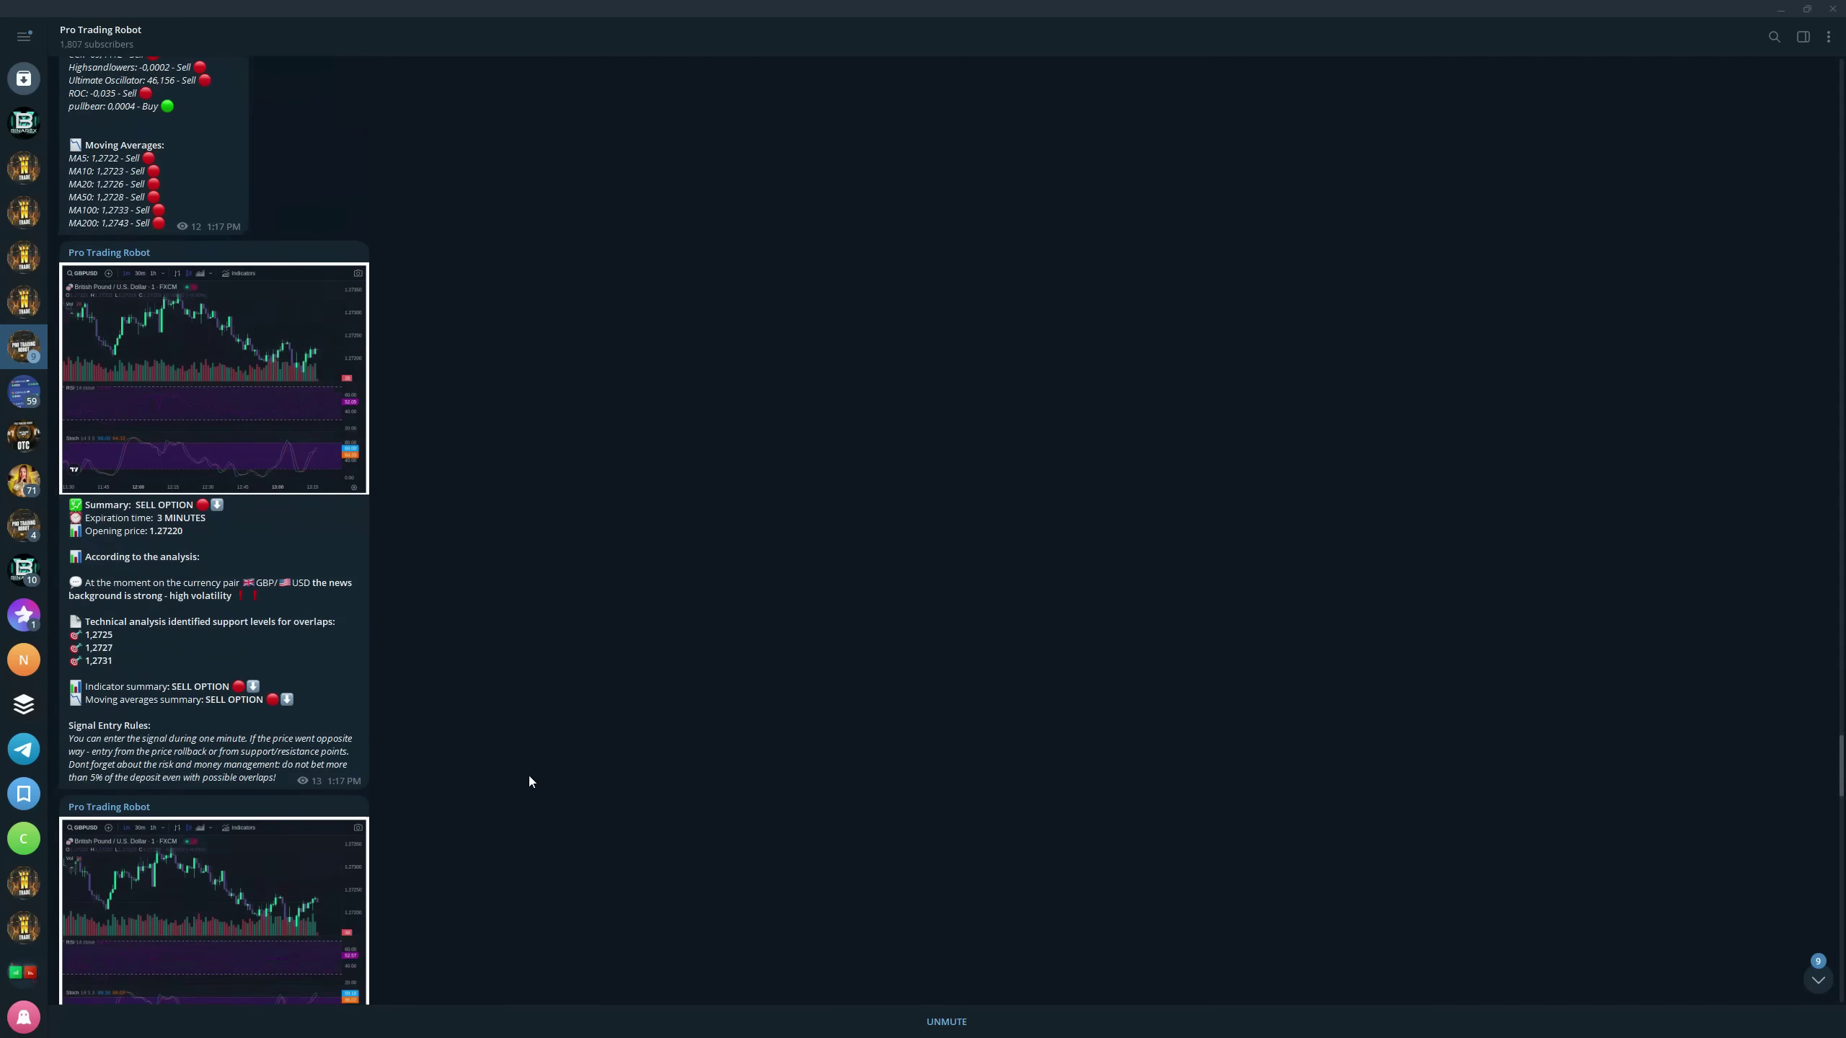
{"action": "scroll", "coordinate": [528, 776], "scroll_direction": "down", "scroll_amount": 5}
{"action": "scroll", "coordinate": [529, 776], "scroll_direction": "down", "scroll_amount": 5}
{"action": "scroll", "coordinate": [530, 776], "scroll_direction": "down", "scroll_amount": 5}
{"action": "scroll", "coordinate": [526, 776], "scroll_direction": "down", "scroll_amount": 5}
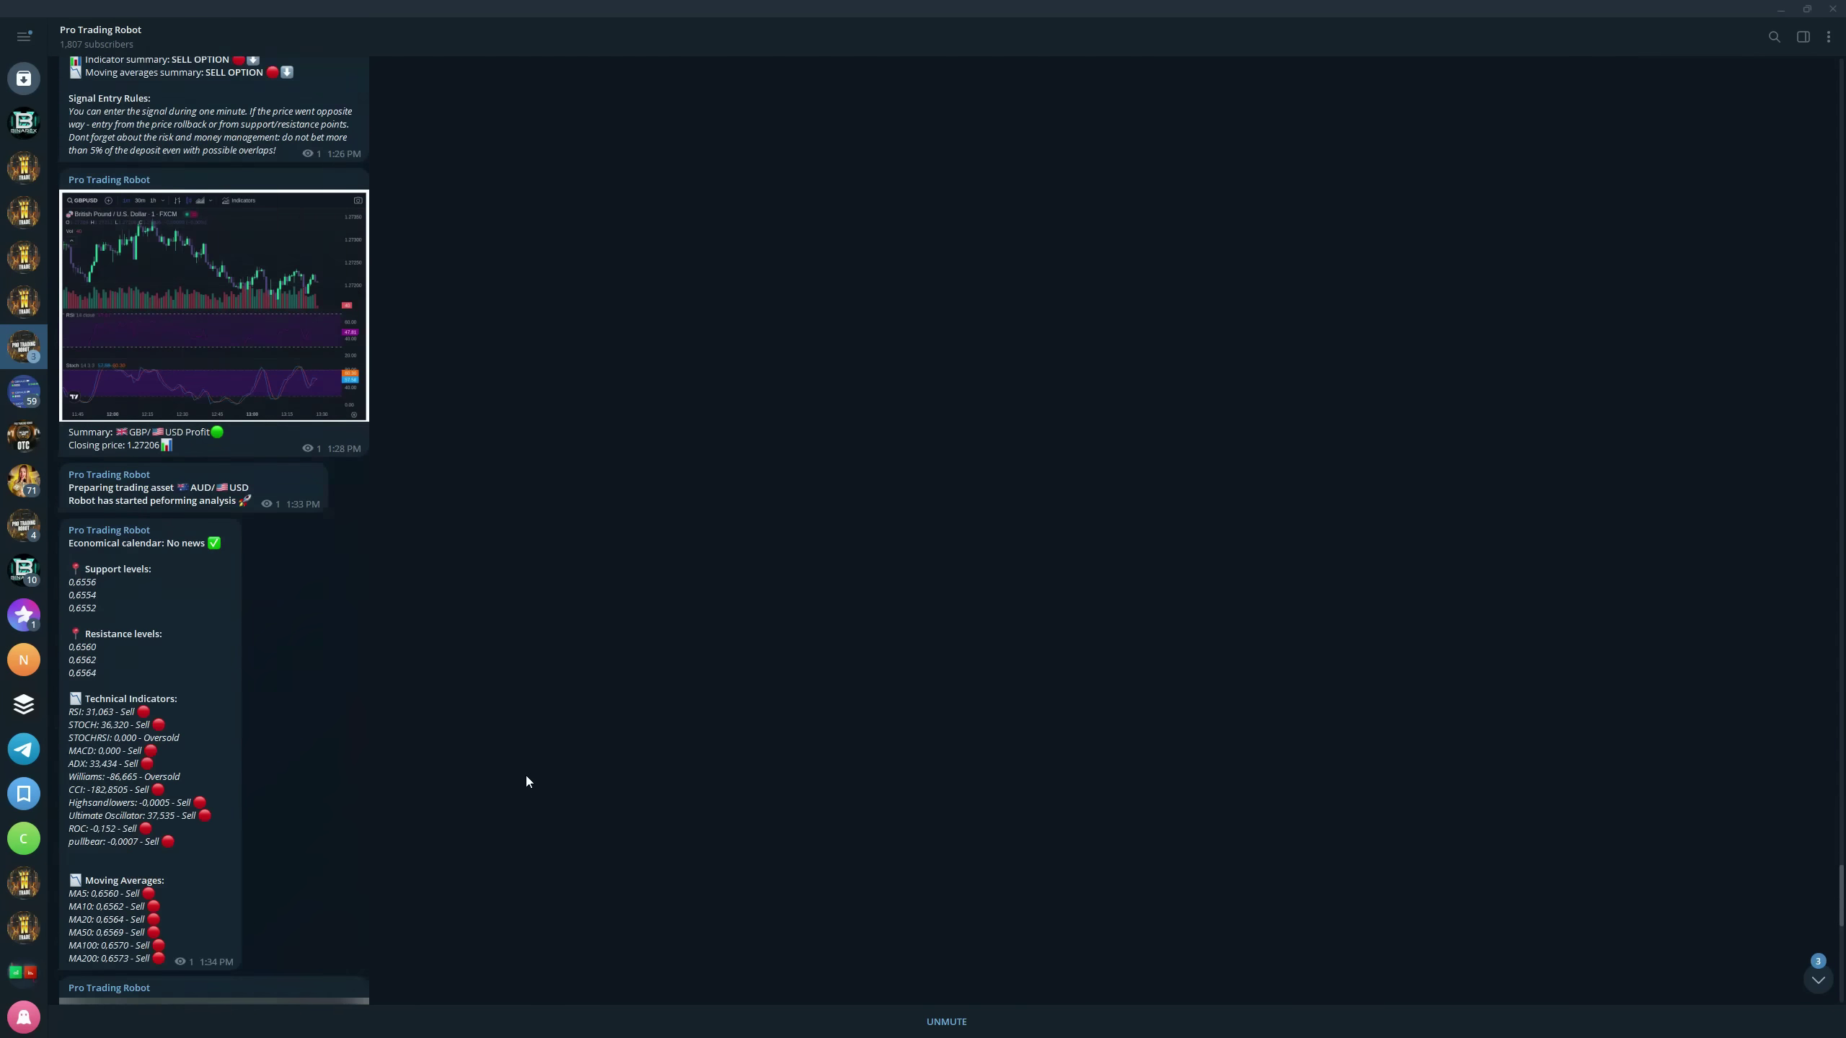
{"action": "scroll", "coordinate": [525, 775], "scroll_direction": "down", "scroll_amount": 5}
{"action": "scroll", "coordinate": [525, 777], "scroll_direction": "down", "scroll_amount": 5}
{"action": "scroll", "coordinate": [524, 776], "scroll_direction": "down", "scroll_amount": 5}
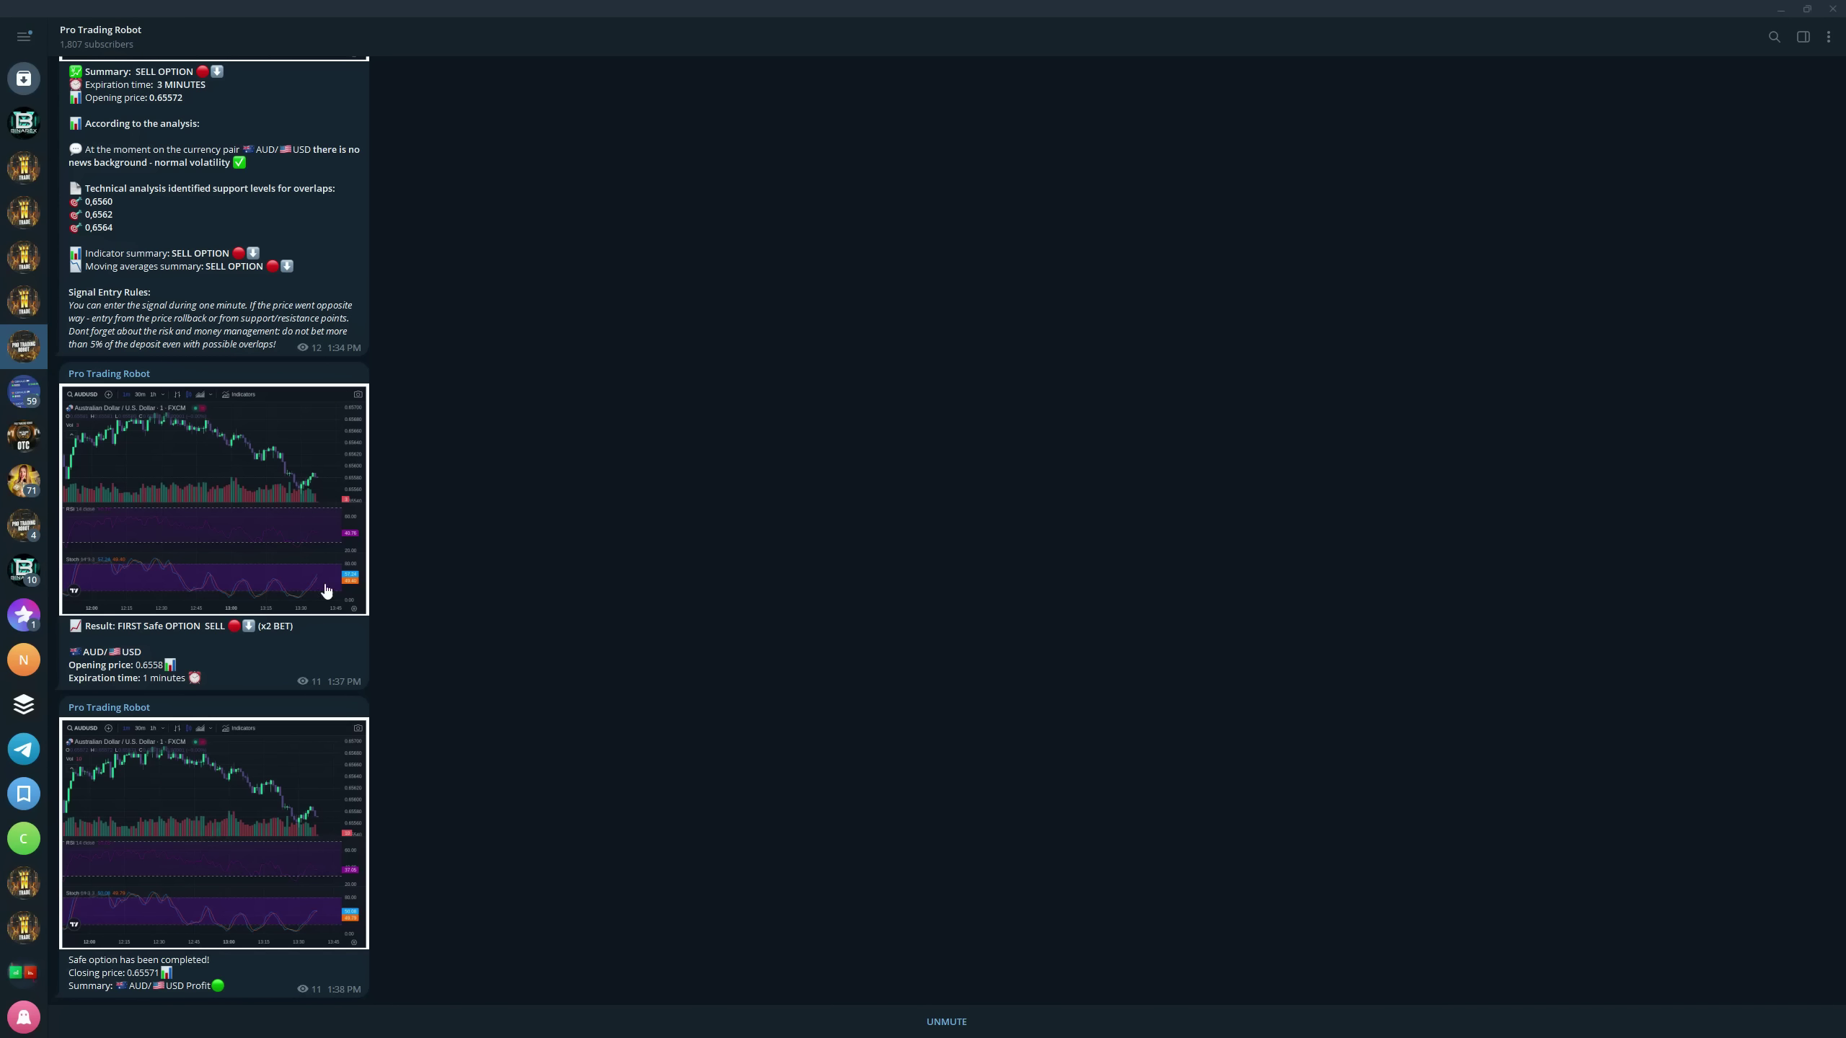
{"action": "left_click", "coordinate": [24, 212]}
{"action": "scroll", "coordinate": [403, 603], "scroll_direction": "down", "scroll_amount": 5}
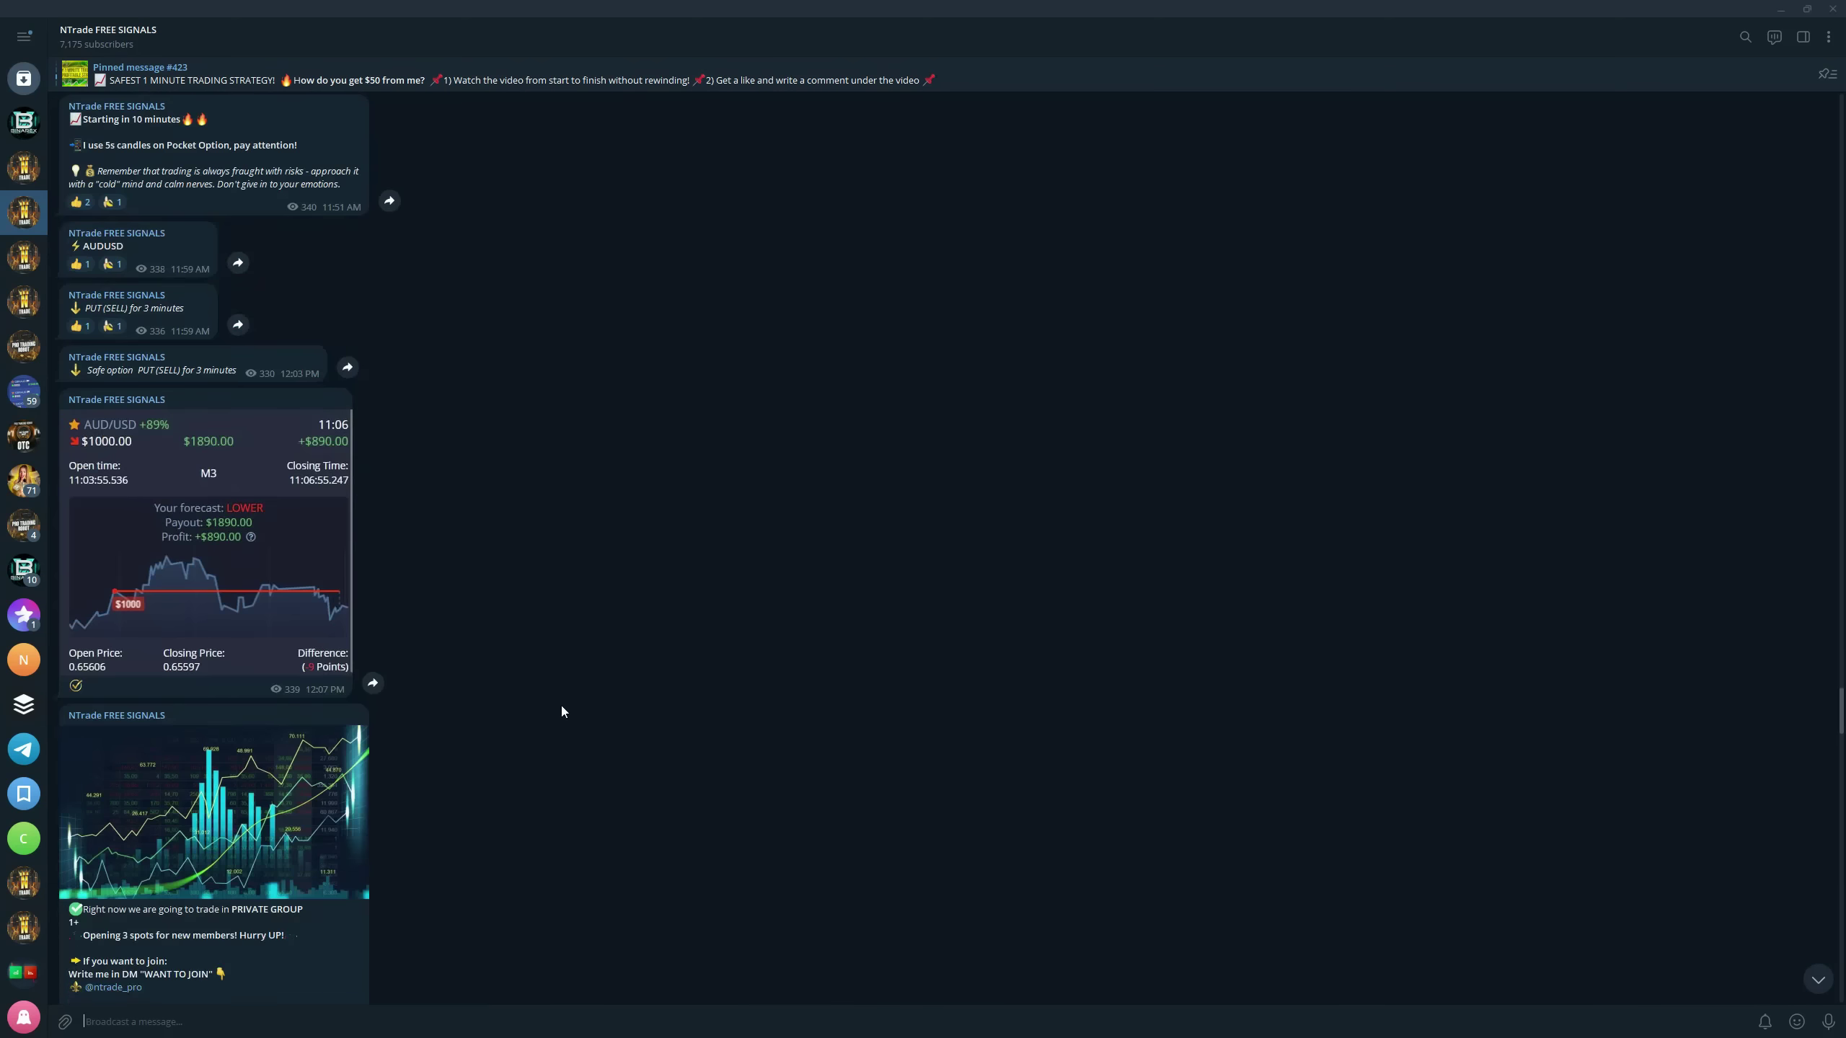
{"action": "scroll", "coordinate": [561, 705], "scroll_direction": "down", "scroll_amount": 5}
{"action": "scroll", "coordinate": [561, 706], "scroll_direction": "down", "scroll_amount": 5}
{"action": "scroll", "coordinate": [561, 706], "scroll_direction": "down", "scroll_amount": 5}
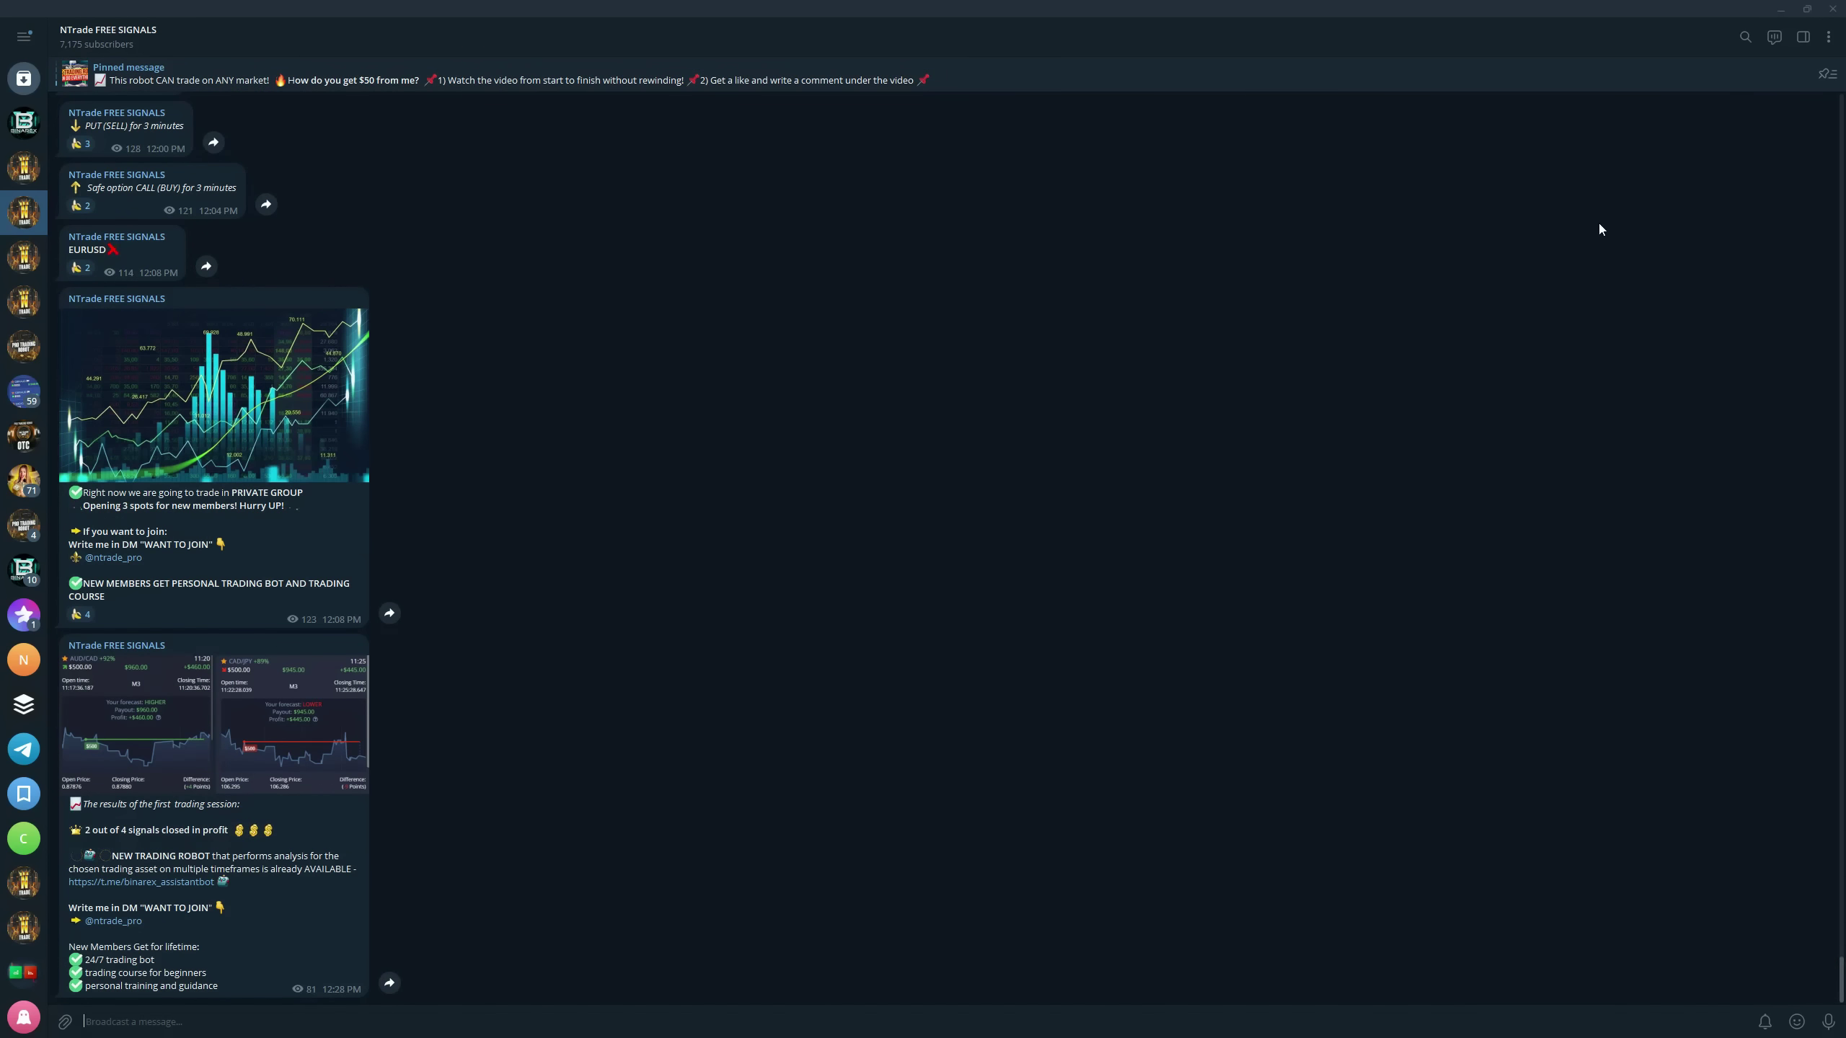